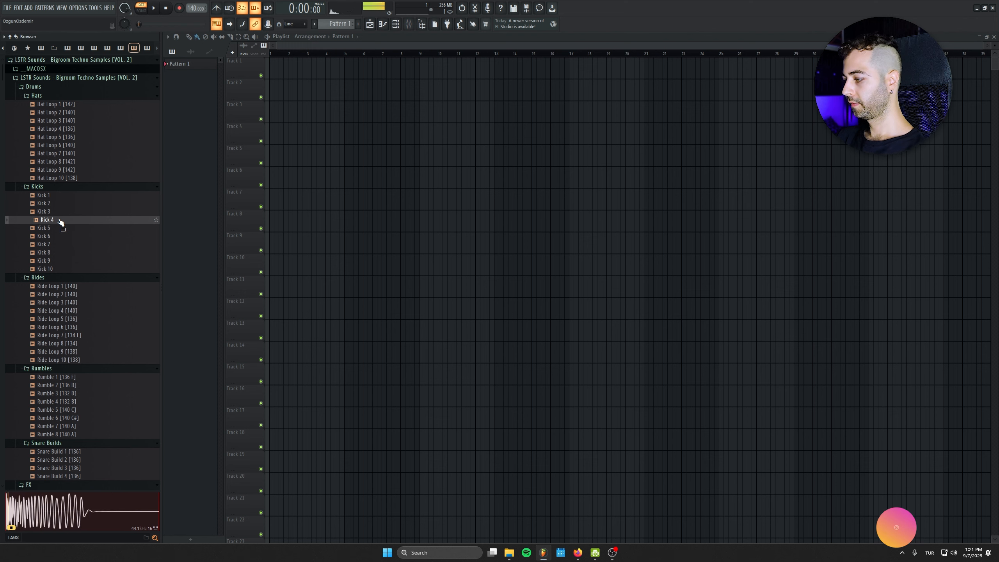
- Audition the kick samples and place Kick 9 at the very start of Track 1
{"action": "left_click", "coordinate": [61, 253]}
{"action": "left_click", "coordinate": [62, 260]}
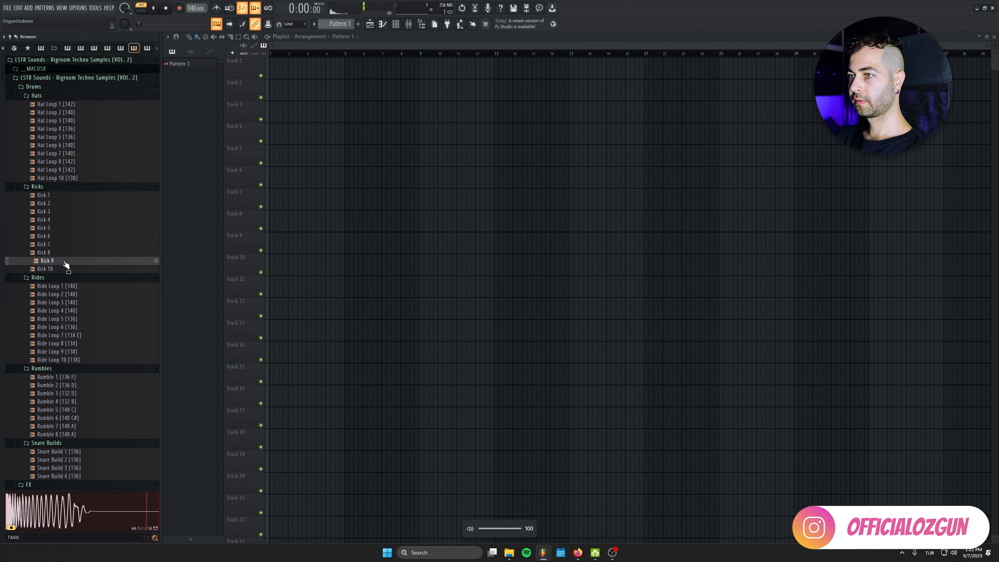
{"action": "left_click", "coordinate": [61, 269]}
{"action": "left_click_drag", "start_coordinate": [73, 261], "coordinate": [327, 93]}
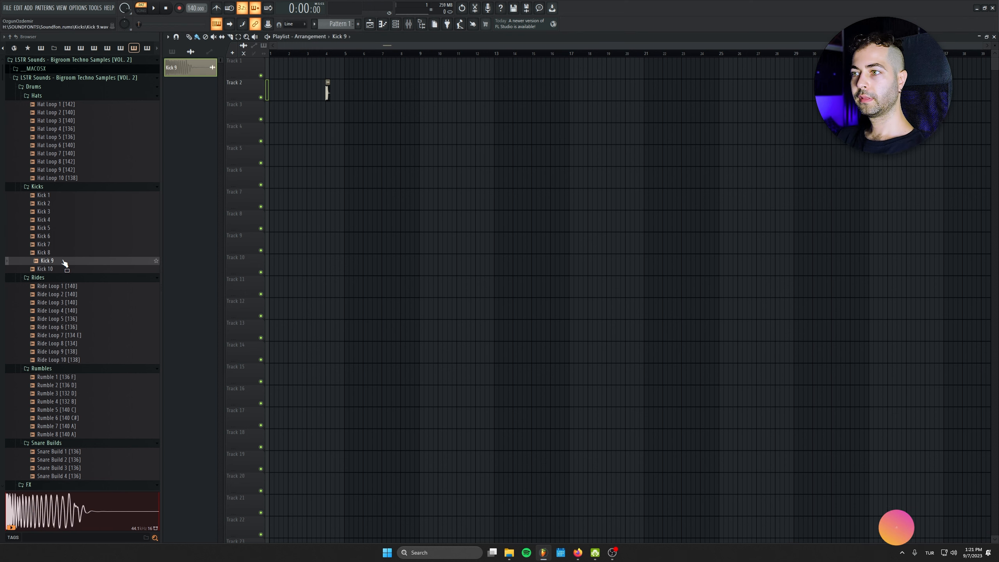
{"action": "scroll", "coordinate": [501, 98], "scroll_direction": "up", "scroll_amount": 3, "text": "ctrl"}
{"action": "left_click_drag", "start_coordinate": [553, 91], "coordinate": [276, 67]}
{"action": "scroll", "coordinate": [277, 67], "scroll_direction": "up", "scroll_amount": 2, "text": "ctrl"}
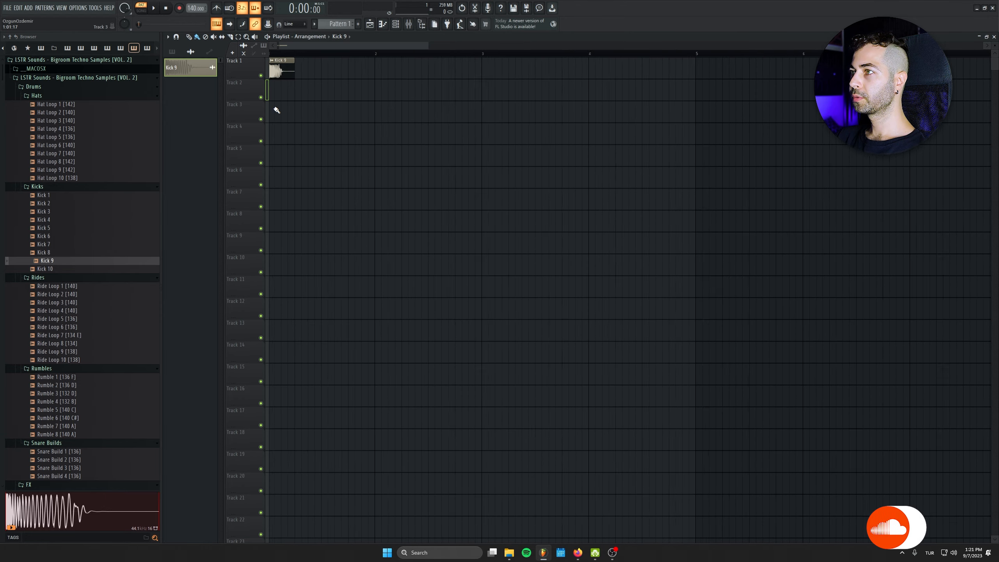
- Shorten the Kick 9 clip to one beat and copy it onto every beat of the first two bars of Track 1
{"action": "left_click", "coordinate": [390, 62]}
{"action": "left_click_drag", "start_coordinate": [391, 60], "coordinate": [328, 61]}
{"action": "left_click_drag", "start_coordinate": [415, 72], "coordinate": [268, 69], "text": "ctrl"}
{"action": "left_click_drag", "start_coordinate": [287, 64], "coordinate": [311, 63], "text": "shift"}
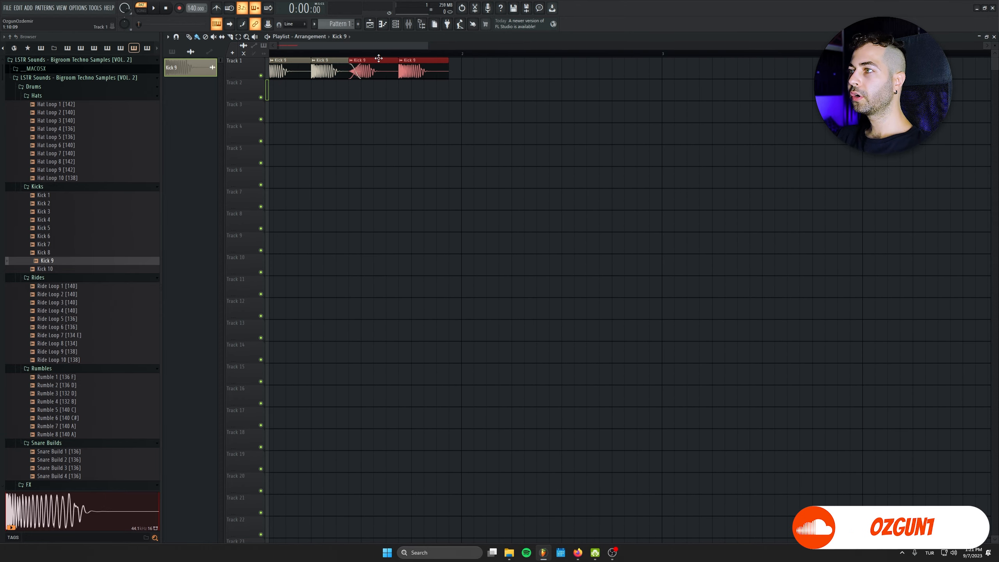
{"action": "left_click_drag", "start_coordinate": [378, 58], "coordinate": [389, 59], "text": "shift"}
{"action": "mouse_move", "coordinate": [508, 100]}
{"action": "left_mouse_down", "text": "ctrl"}
{"action": "mouse_move", "coordinate": [286, 60]}
{"action": "mouse_move", "coordinate": [587, 66]}
{"action": "mouse_move", "coordinate": [512, 66]}
{"action": "left_mouse_up", "text": "ctrl"}
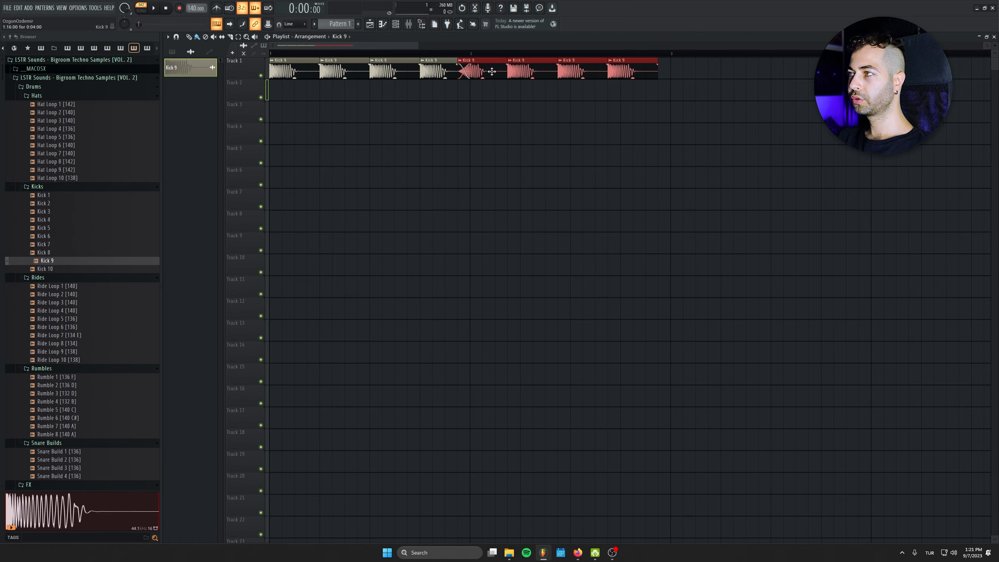
- Duplicate the kick pattern repeatedly along Track 1 until it fills eight bars
{"action": "key", "text": "ctrl+a"}
{"action": "key", "text": "ctrl+b"}
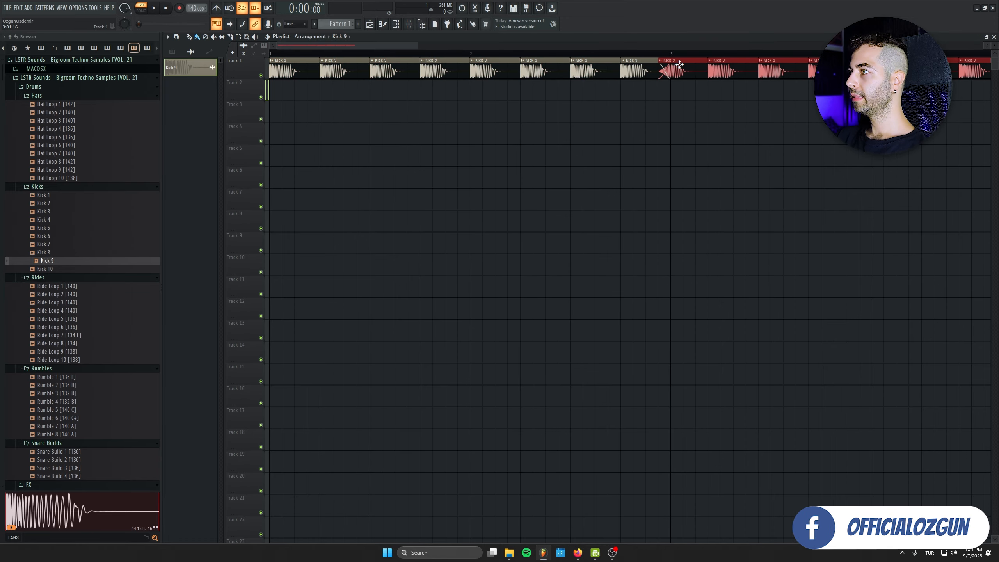
{"action": "scroll", "coordinate": [296, 142], "scroll_direction": "down", "scroll_amount": 1}
{"action": "scroll", "coordinate": [296, 142], "scroll_direction": "down", "scroll_amount": 2}
{"action": "key", "text": "ctrl+a"}
{"action": "key", "text": "ctrl+b"}
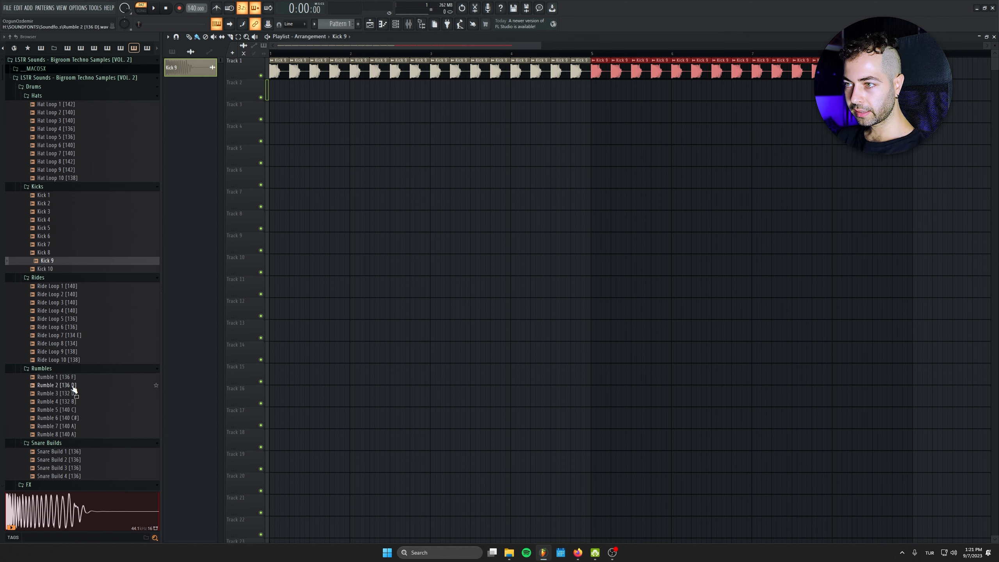
- Audition the rumble samples and place Rumble 1 [136 F] at the start of Track 2
{"action": "left_click", "coordinate": [73, 380]}
{"action": "left_click", "coordinate": [73, 385]}
{"action": "left_click", "coordinate": [76, 410]}
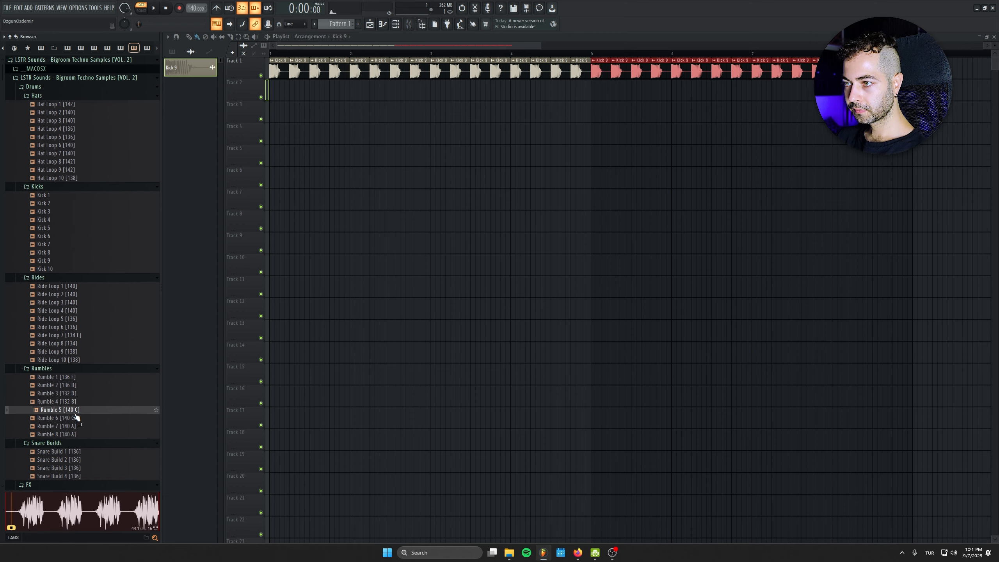
{"action": "left_click", "coordinate": [79, 426]}
{"action": "left_click", "coordinate": [80, 379]}
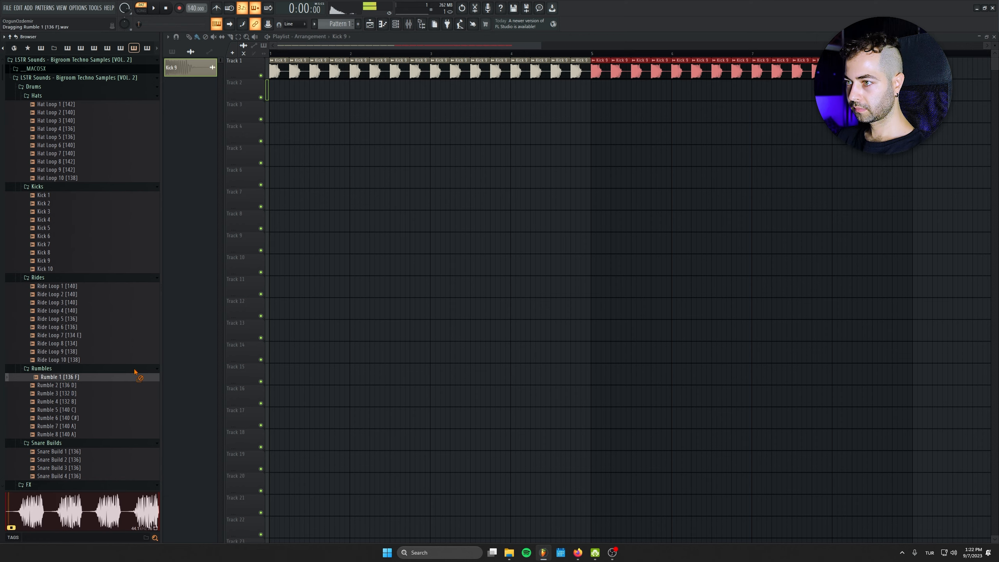
{"action": "left_click_drag", "start_coordinate": [135, 372], "coordinate": [268, 76]}
{"action": "scroll", "coordinate": [241, 95], "scroll_direction": "up", "scroll_amount": 3}
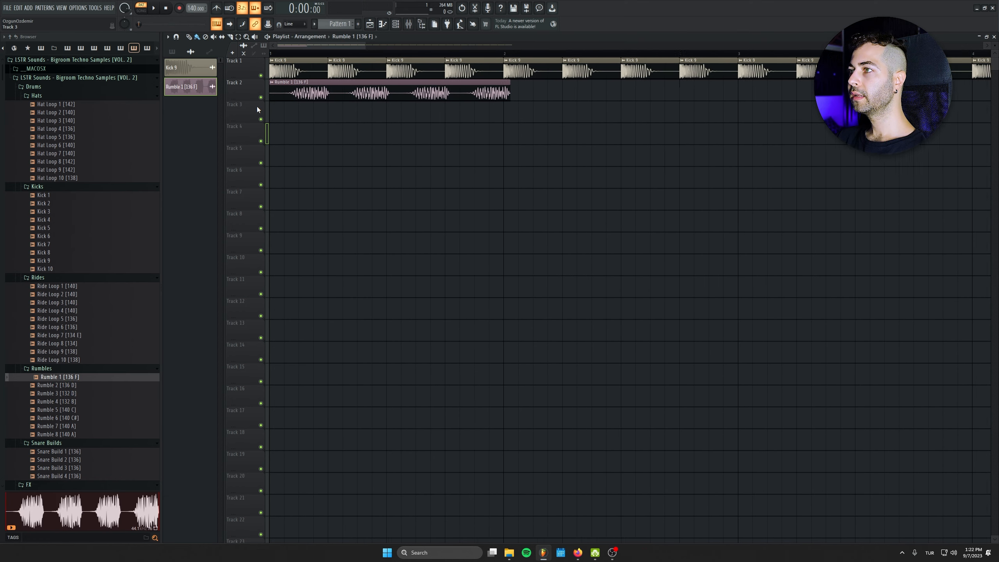
- Set the project tempo to 136 BPM and repeat the Rumble 1 clip along Track 2 for all eight bars
{"action": "scroll", "coordinate": [190, 8], "scroll_direction": "down", "scroll_amount": 4}
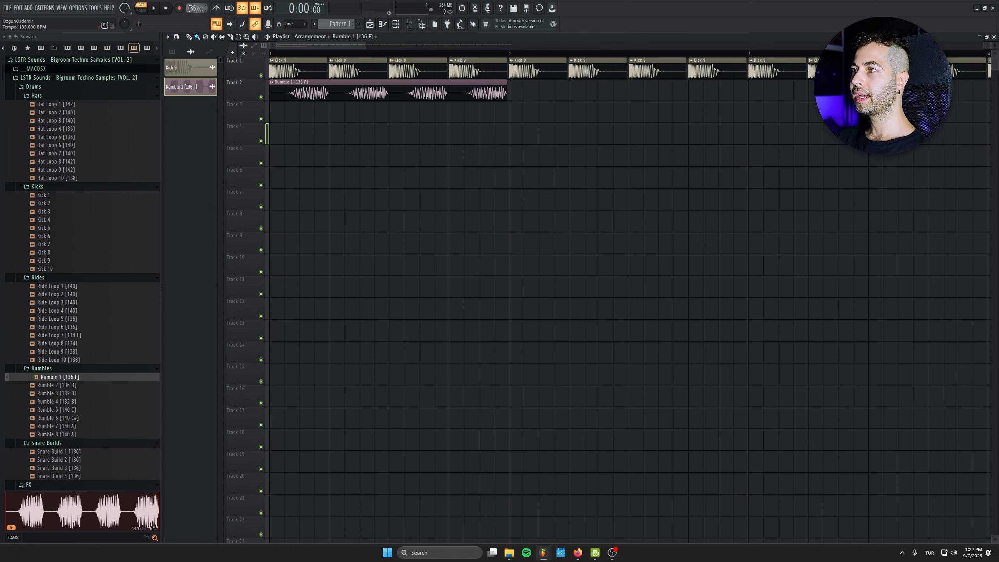
{"action": "mouse_move", "coordinate": [298, 89]}
{"action": "left_mouse_down"}
{"action": "mouse_move", "coordinate": [567, 91]}
{"action": "mouse_move", "coordinate": [281, 97]}
{"action": "left_mouse_up"}
{"action": "key", "text": "ctrl+b"}
{"action": "scroll", "coordinate": [362, 188], "scroll_direction": "down", "scroll_amount": 3}
{"action": "scroll", "coordinate": [362, 188], "scroll_direction": "down", "scroll_amount": 1}
{"action": "left_click_drag", "start_coordinate": [707, 112], "coordinate": [640, 101]}
{"action": "scroll", "coordinate": [532, 131], "scroll_direction": "down", "scroll_amount": 3}
{"action": "key", "text": "ctrl+a"}
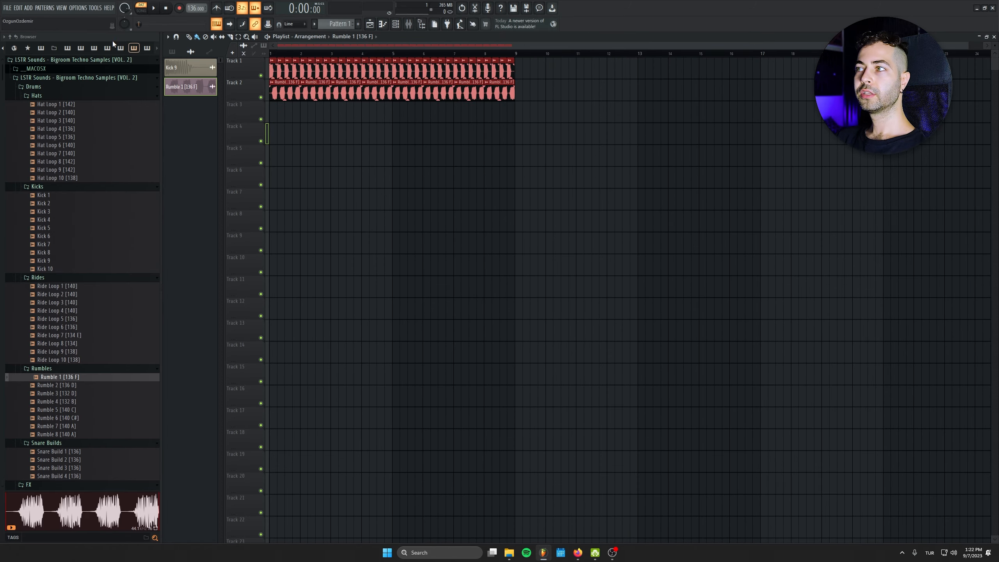
- Shorten all the Kick 9 clips on Track 1 to half a beat each
{"action": "scroll", "coordinate": [288, 98], "scroll_direction": "up", "scroll_amount": 3}
{"action": "left_click_drag", "start_coordinate": [395, 163], "coordinate": [486, 179]}
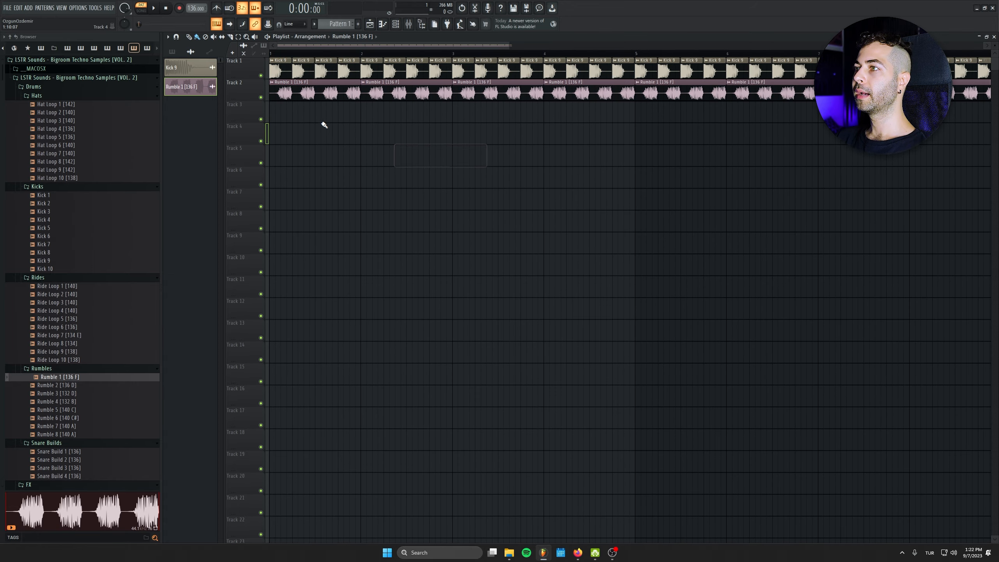
{"action": "scroll", "coordinate": [265, 97], "scroll_direction": "up", "scroll_amount": 3}
{"action": "scroll", "coordinate": [399, 168], "scroll_direction": "down", "scroll_amount": 2}
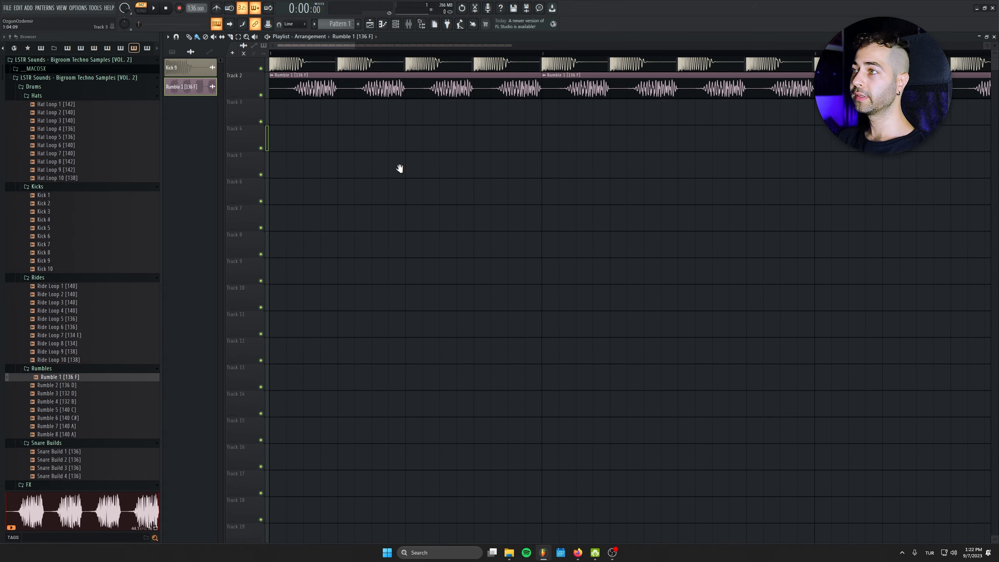
{"action": "scroll", "coordinate": [271, 99], "scroll_direction": "up", "scroll_amount": 4}
{"action": "double_click", "coordinate": [256, 64]}
{"action": "scroll", "coordinate": [255, 64], "scroll_direction": "up", "scroll_amount": 2}
{"action": "left_click_drag", "start_coordinate": [465, 61], "coordinate": [366, 61]}
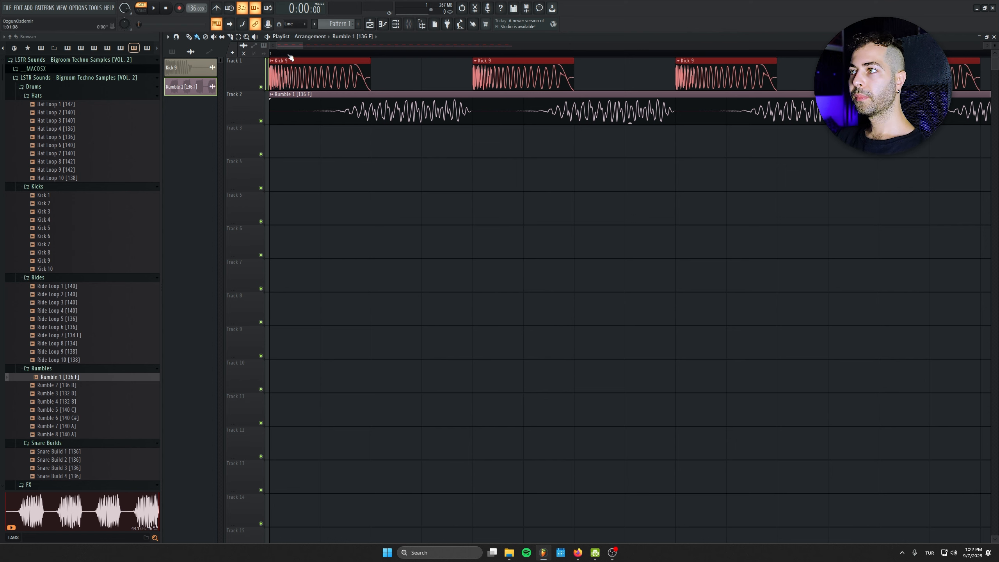
- Select the whole eight-bar arrangement, then route Kick 9 to mixer Insert 1 and Rumble 1 to Insert 2
{"action": "key", "text": "ctrl+a"}
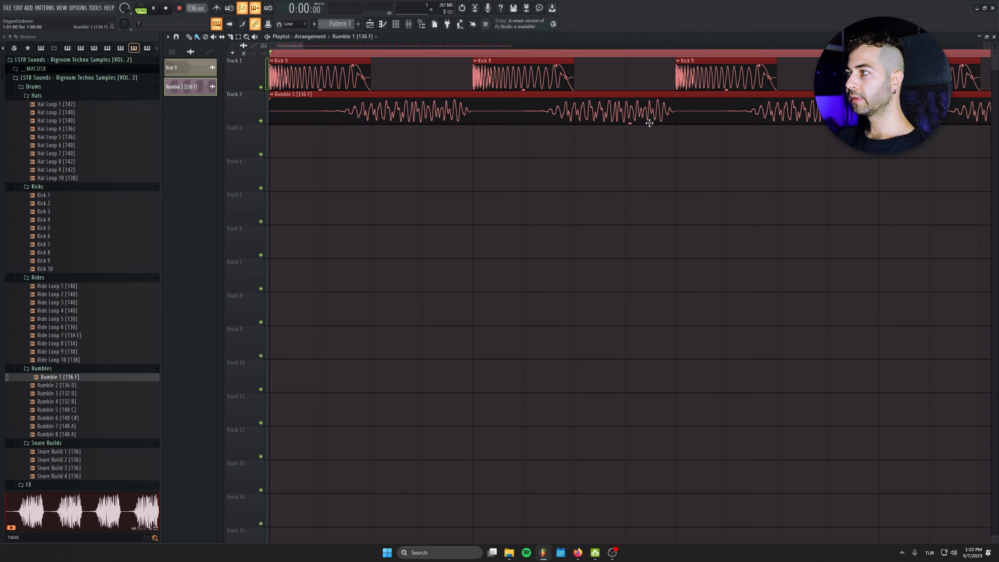
{"action": "double_click", "coordinate": [333, 65]}
{"action": "double_click", "coordinate": [232, 74]}
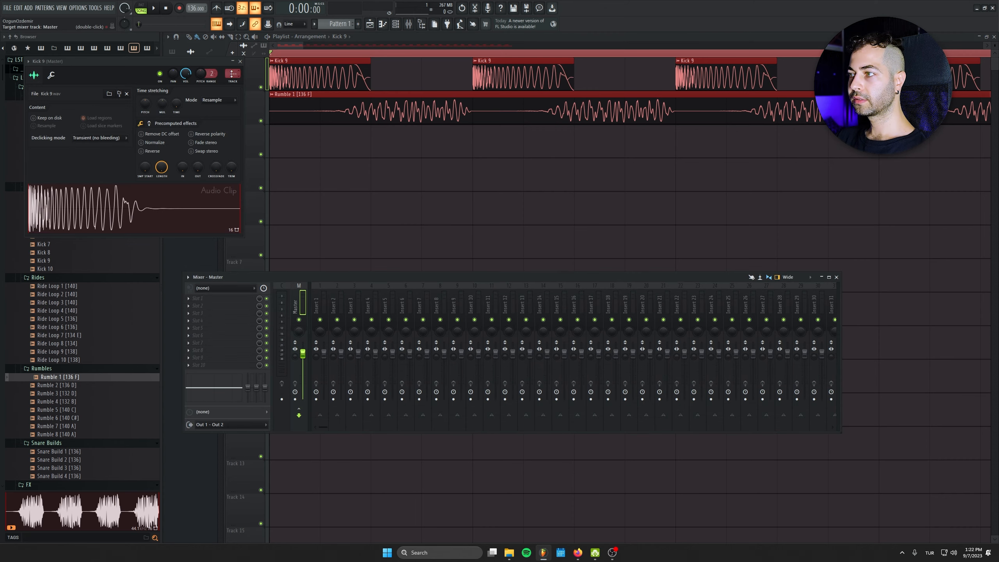
{"action": "double_click", "coordinate": [402, 123]}
{"action": "left_click", "coordinate": [251, 72]}
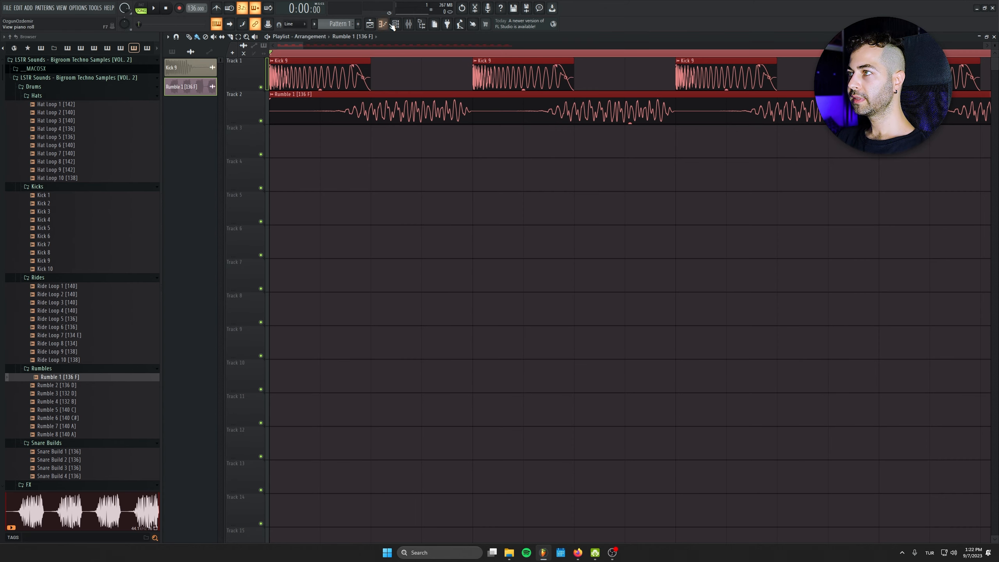
- Lower the kick and rumble mixer inserts to about 84% volume and check the balance in playback
{"action": "left_click", "coordinate": [409, 24]}
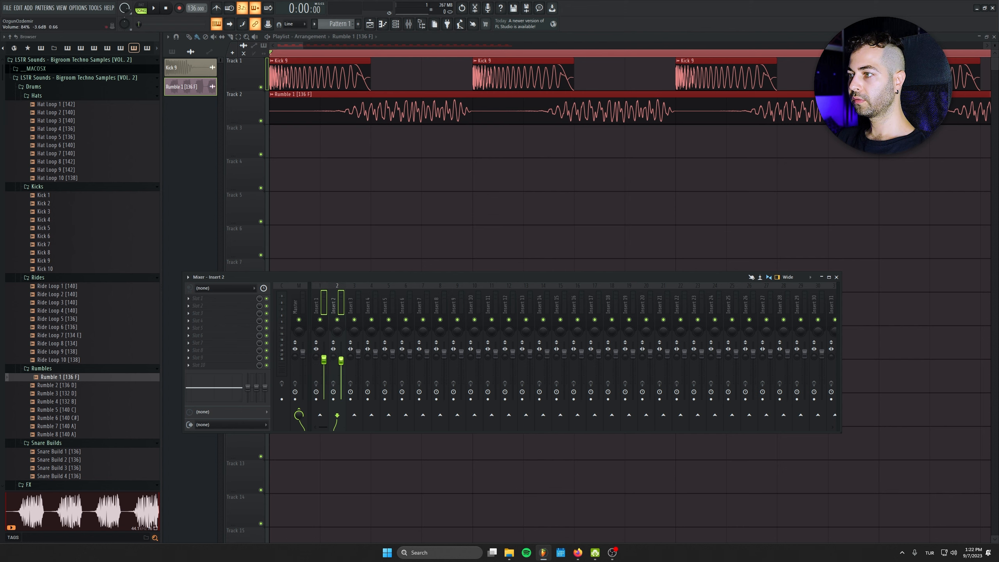
{"action": "left_click_drag", "start_coordinate": [341, 360], "coordinate": [341, 362]}
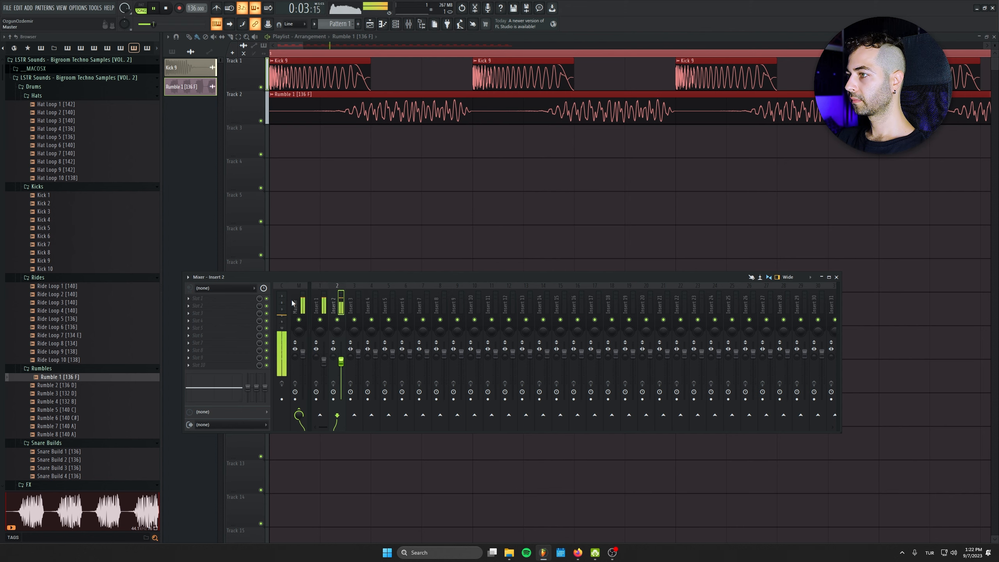
{"action": "key", "text": "space"}
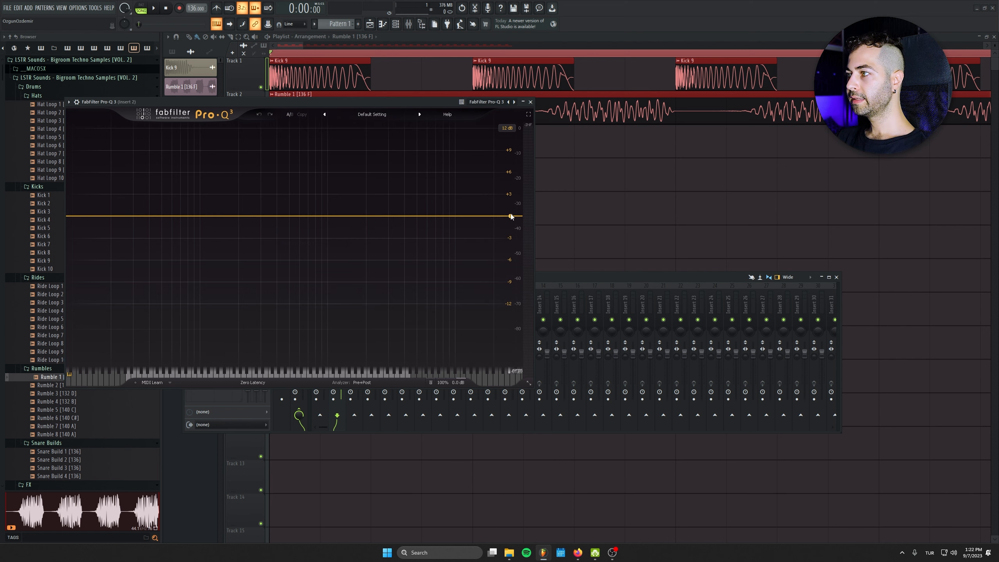
- Cut the rumble's highs in FabFilter Pro-Q 3 with a high shelf at about 2264 Hz, -5.8 dB and a 36 dB/oct slope
{"action": "left_click_drag", "start_coordinate": [511, 217], "coordinate": [373, 237]}
{"action": "key", "text": "space"}
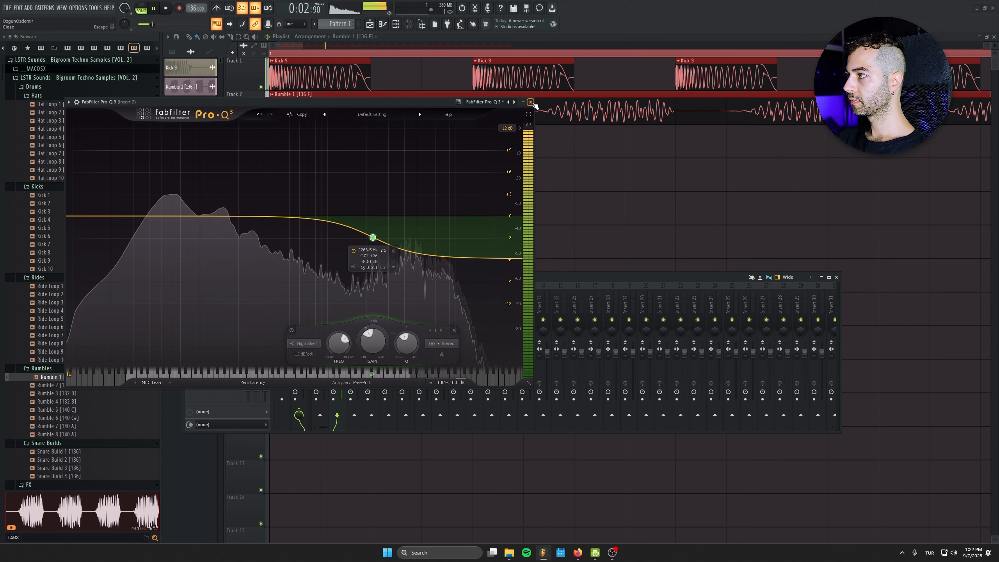
{"action": "left_click", "coordinate": [304, 354]}
{"action": "left_click", "coordinate": [314, 411]}
{"action": "left_click", "coordinate": [304, 354]}
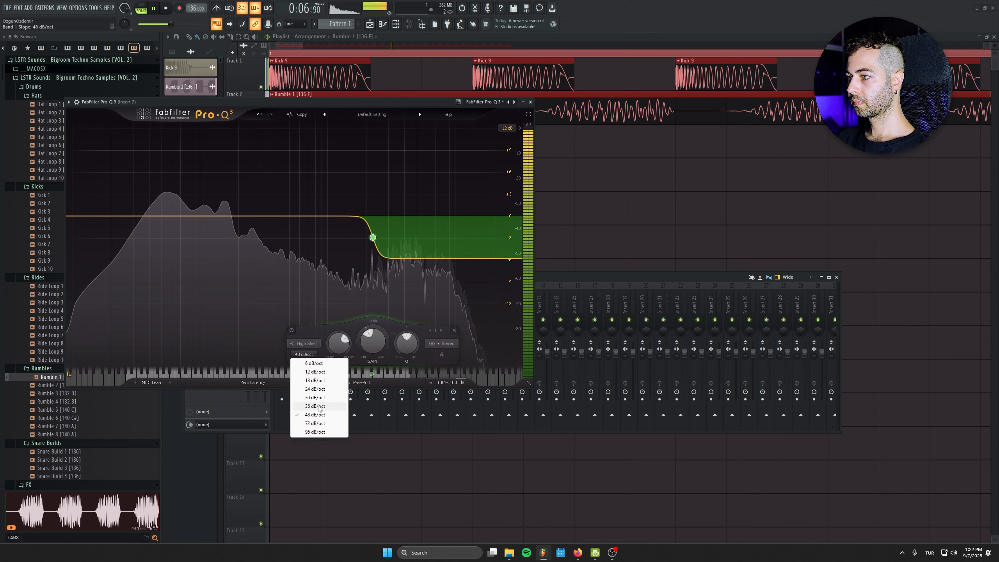
{"action": "left_click", "coordinate": [313, 402]}
{"action": "key", "text": "space"}
{"action": "left_click", "coordinate": [530, 102]}
{"action": "key", "text": "F9"}
- Clear the clip selection and save the project as "Lister Style Drop.flp"
{"action": "scroll", "coordinate": [397, 236], "scroll_direction": "down", "scroll_amount": 6}
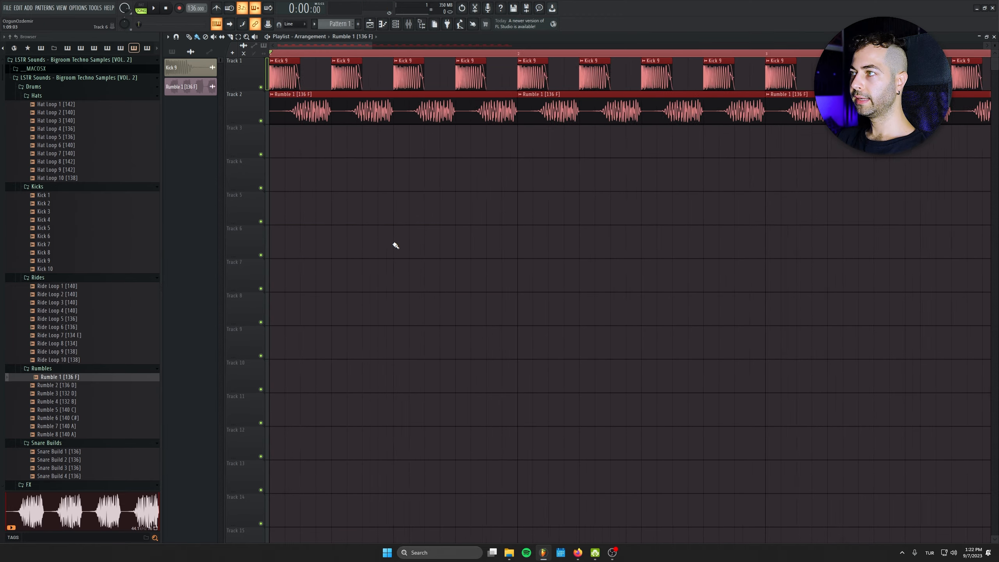
{"action": "left_click_drag", "start_coordinate": [535, 233], "coordinate": [607, 256]}
{"action": "key", "text": "ctrl+s"}
{"action": "key", "text": "Escape"}
- Browse the sample pack's FX, bass loops, lead loops and one shots and audition several for a lead sound
{"action": "scroll", "coordinate": [79, 334], "scroll_direction": "down", "scroll_amount": 12}
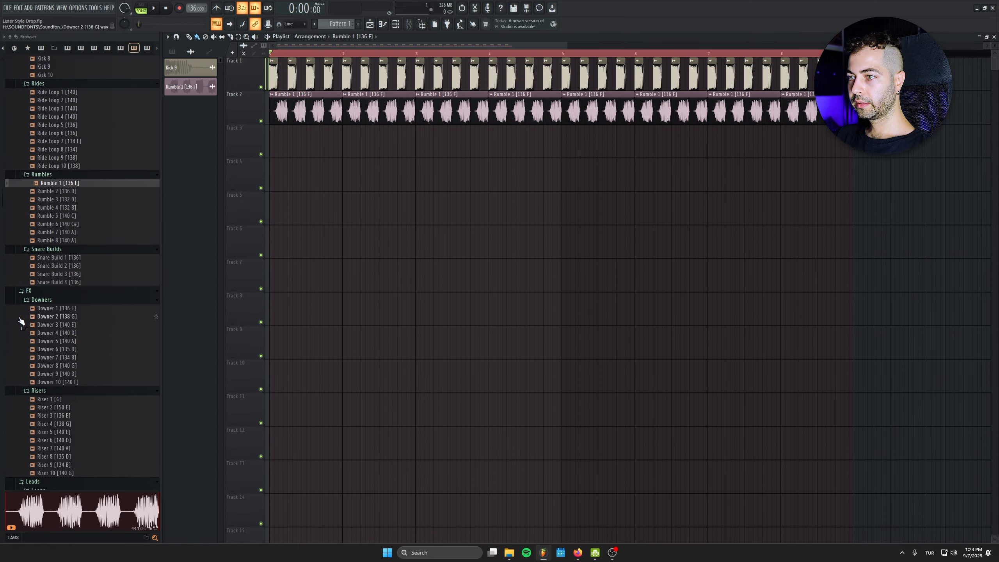
{"action": "scroll", "coordinate": [82, 312], "scroll_direction": "down", "scroll_amount": 10}
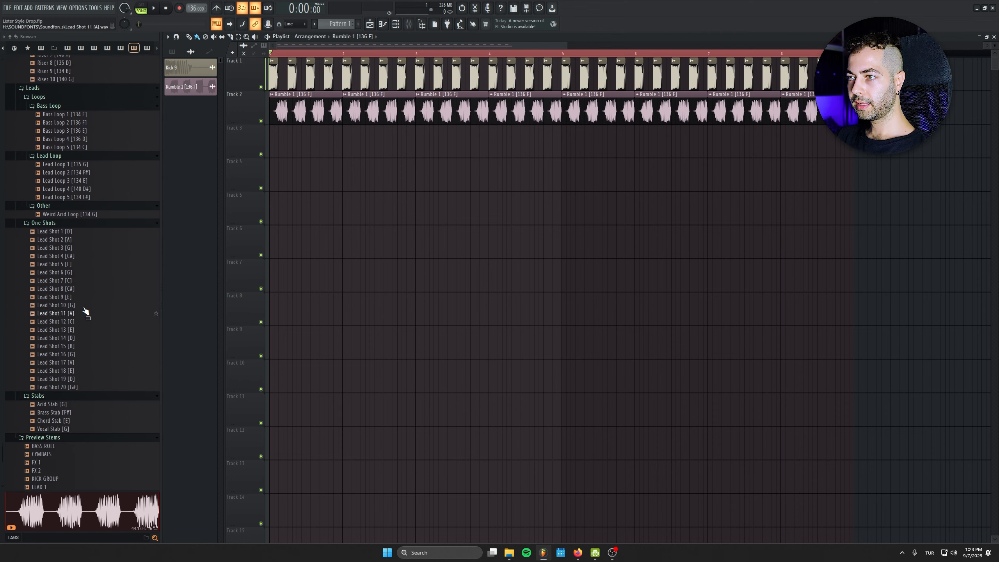
{"action": "scroll", "coordinate": [82, 311], "scroll_direction": "up", "scroll_amount": 4}
{"action": "scroll", "coordinate": [80, 288], "scroll_direction": "down", "scroll_amount": 2}
{"action": "left_click", "coordinate": [80, 289]}
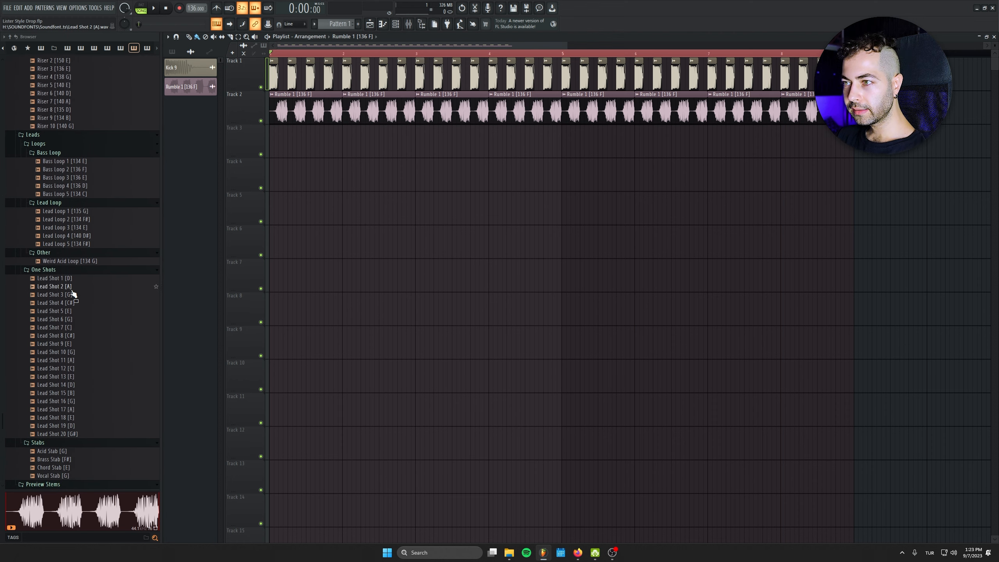
{"action": "scroll", "coordinate": [73, 346], "scroll_direction": "down", "scroll_amount": 3}
{"action": "left_click", "coordinate": [78, 289]}
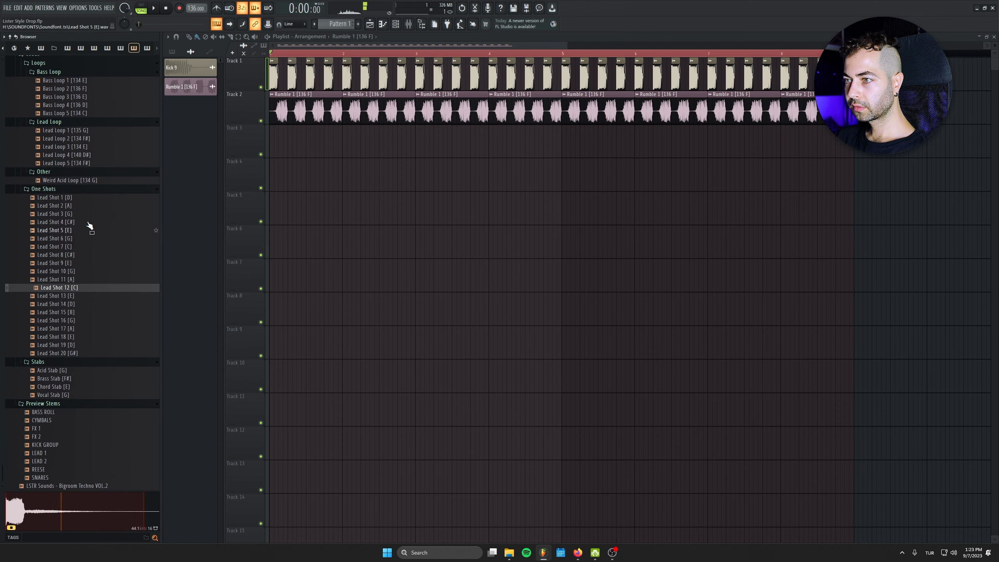
{"action": "left_click", "coordinate": [87, 216]}
{"action": "scroll", "coordinate": [87, 222], "scroll_direction": "up", "scroll_amount": 3}
{"action": "scroll", "coordinate": [87, 223], "scroll_direction": "up", "scroll_amount": 2}
{"action": "left_click", "coordinate": [81, 302]}
{"action": "left_click", "coordinate": [82, 251]}
{"action": "scroll", "coordinate": [82, 250], "scroll_direction": "up", "scroll_amount": 2}
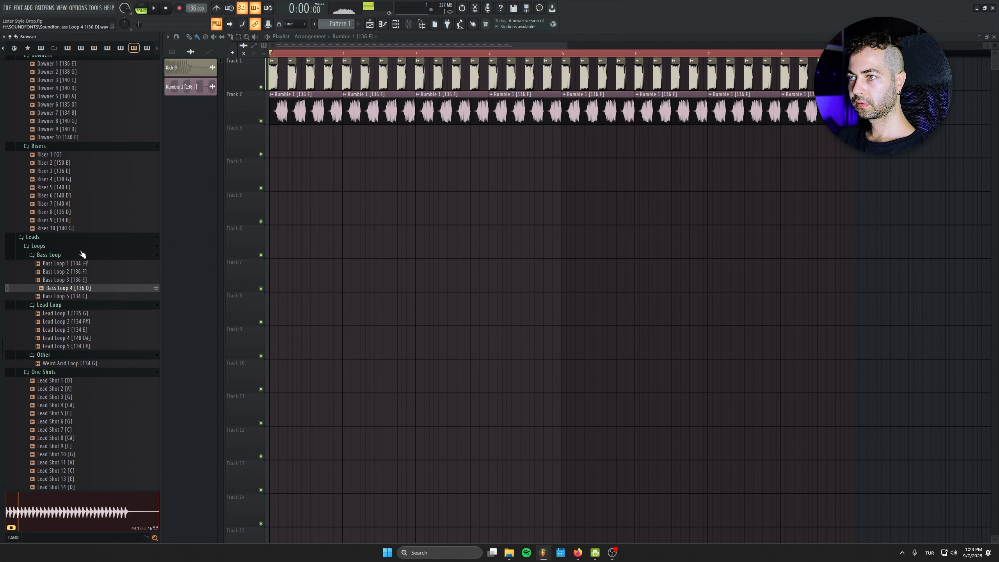
{"action": "left_click", "coordinate": [77, 211]}
{"action": "scroll", "coordinate": [80, 318], "scroll_direction": "down", "scroll_amount": 8}
- Audition Brass Stab [F#] and place it at the very start of Track 4
{"action": "left_click", "coordinate": [80, 378]}
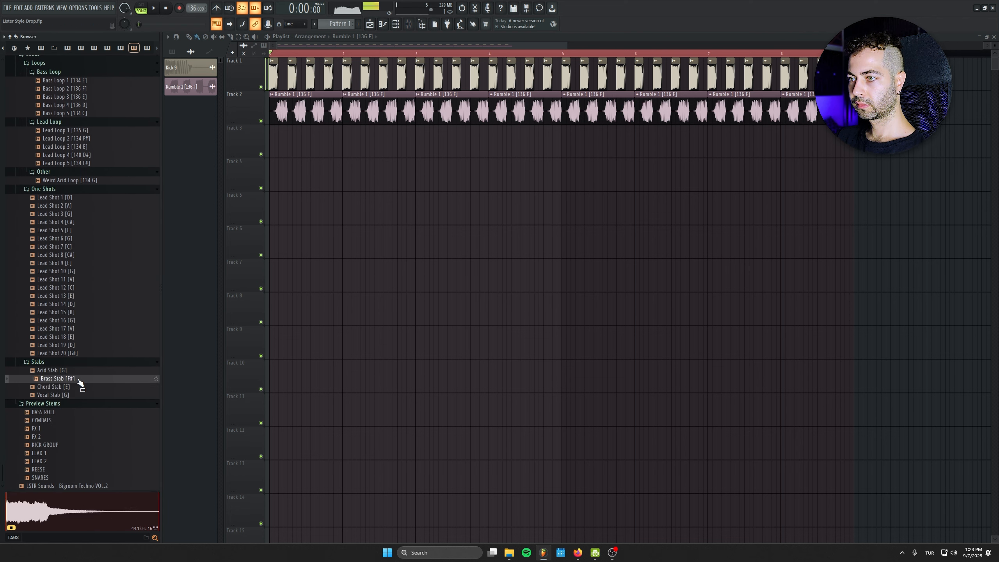
{"action": "left_click_drag", "start_coordinate": [78, 383], "coordinate": [349, 180]}
{"action": "left_click_drag", "start_coordinate": [493, 158], "coordinate": [280, 159]}
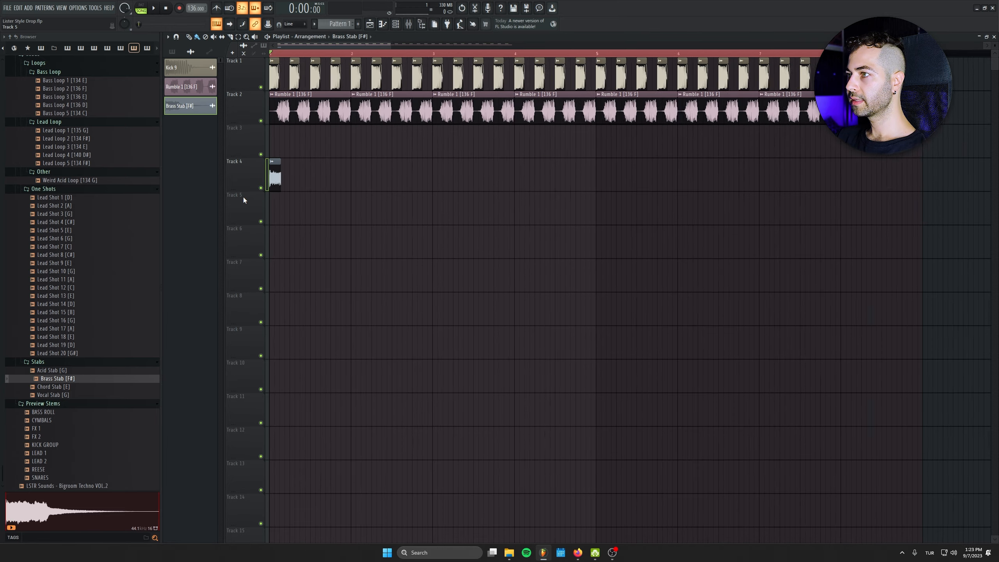
- Compare the brass stab with the other stabs, shorten its clip to half a beat and pitch it down 100 cents
{"action": "scroll", "coordinate": [290, 179], "scroll_direction": "up", "scroll_amount": 6}
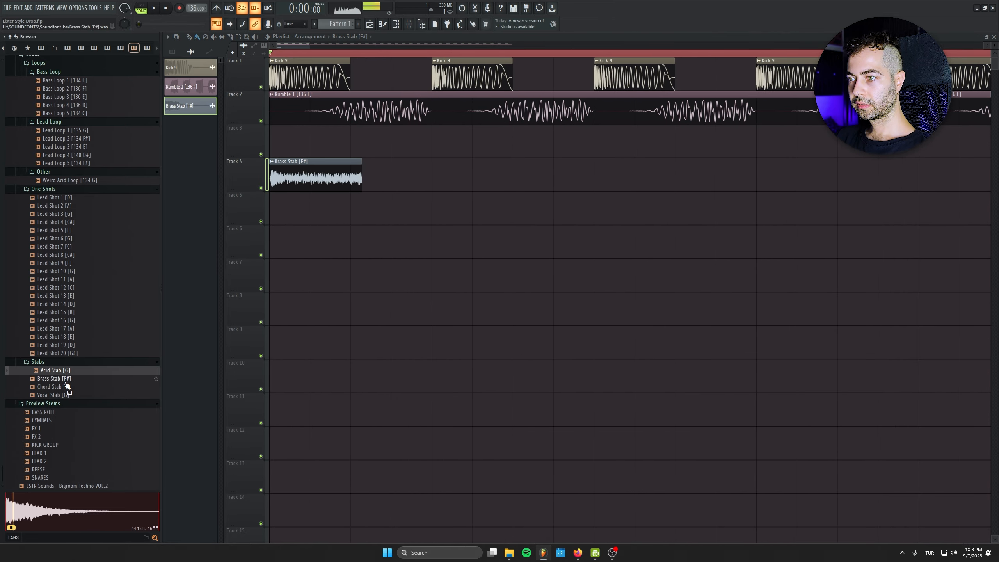
{"action": "left_click", "coordinate": [66, 387]}
{"action": "left_click", "coordinate": [68, 380]}
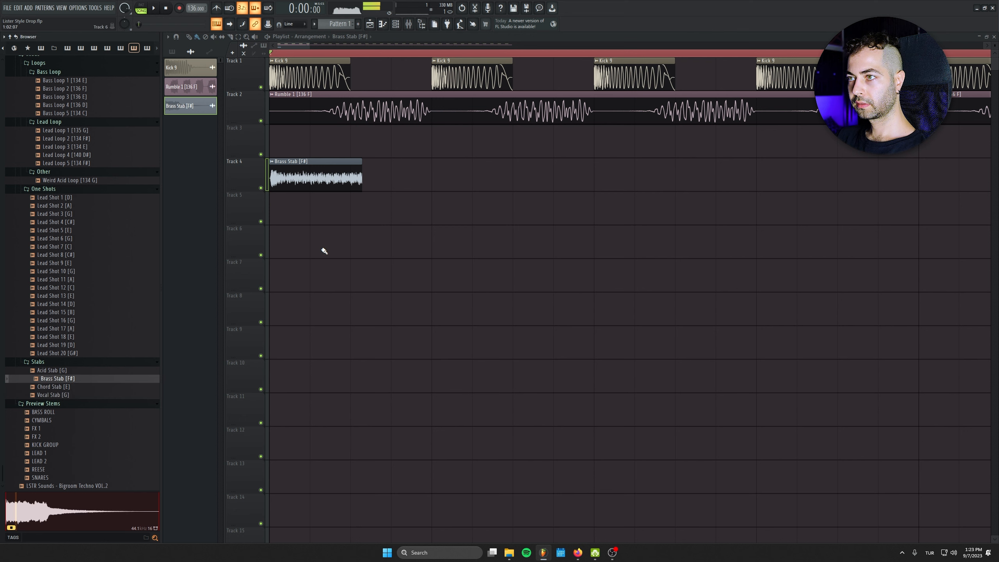
{"action": "scroll", "coordinate": [143, 218], "scroll_direction": "up", "scroll_amount": 3}
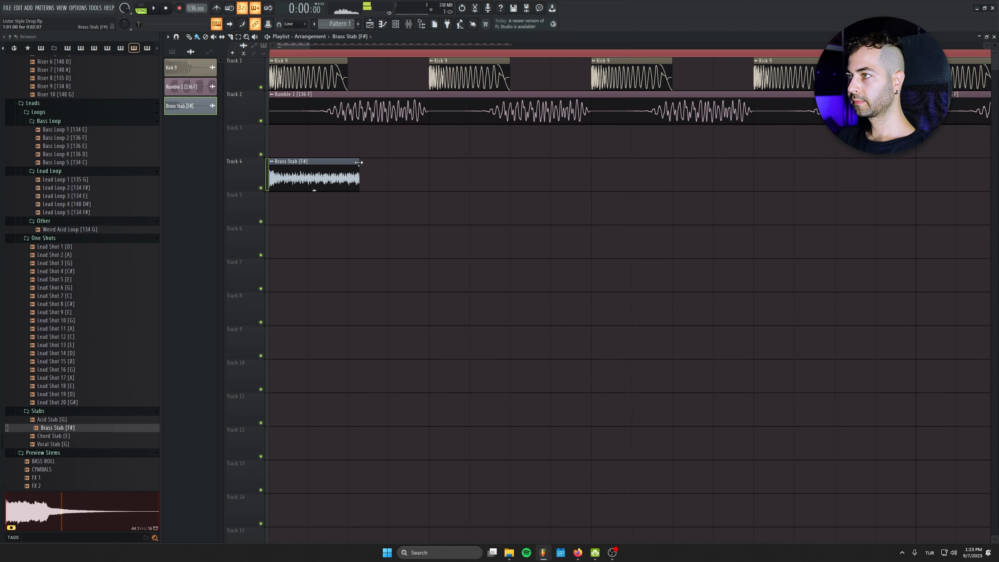
{"action": "double_click", "coordinate": [333, 177]}
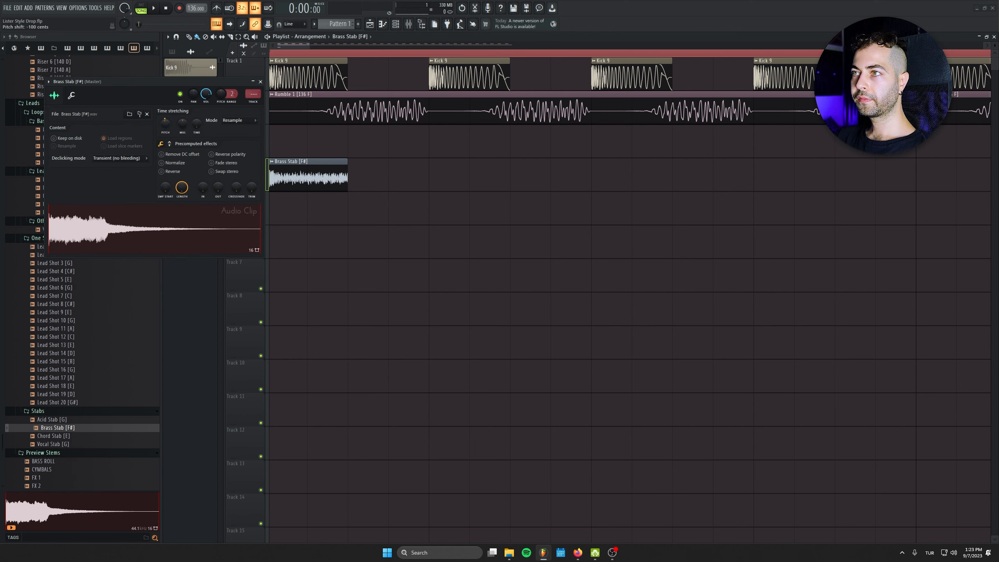
- Route the brass stab clip to mixer Insert 3 and set its time-stretching mode to e3 generic
{"action": "double_click", "coordinate": [257, 94]}
{"action": "scroll", "coordinate": [258, 94], "scroll_direction": "up", "scroll_amount": 1}
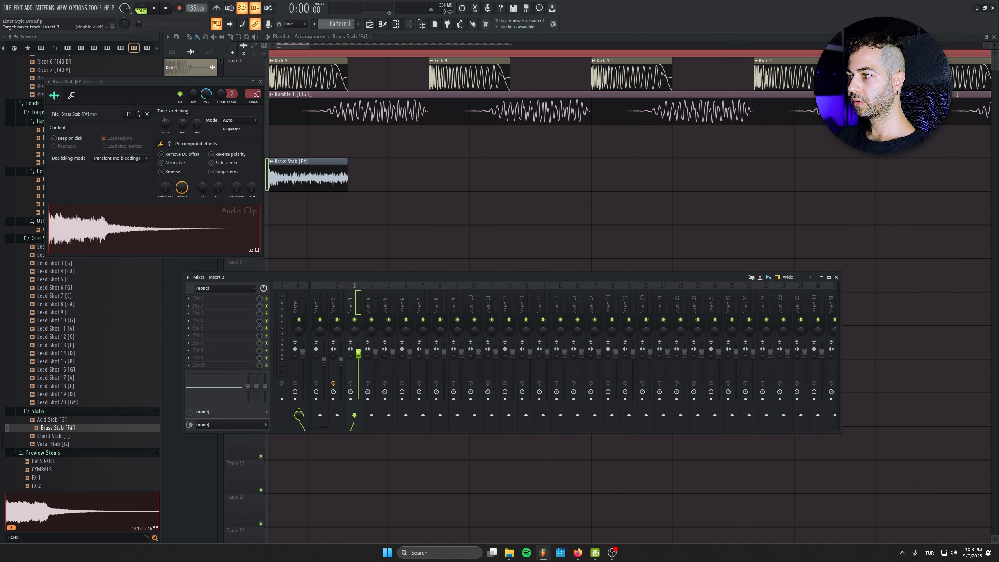
{"action": "key", "text": "F9"}
- Place a second brass stab on Track 4 three quarters of a beat after the first and play the result
{"action": "left_click_drag", "start_coordinate": [481, 173], "coordinate": [440, 173]}
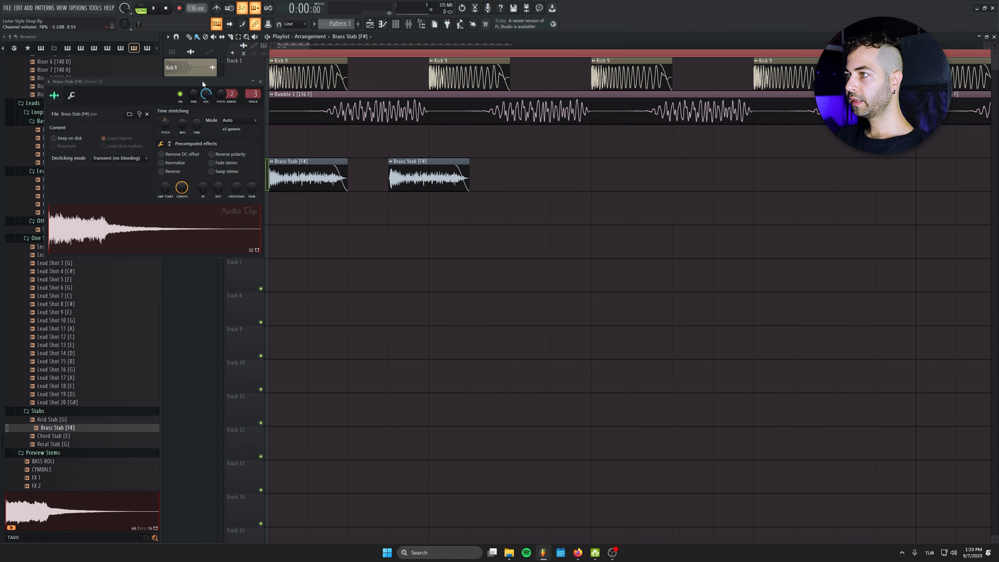
{"action": "left_click", "coordinate": [260, 82]}
{"action": "key", "text": "space"}
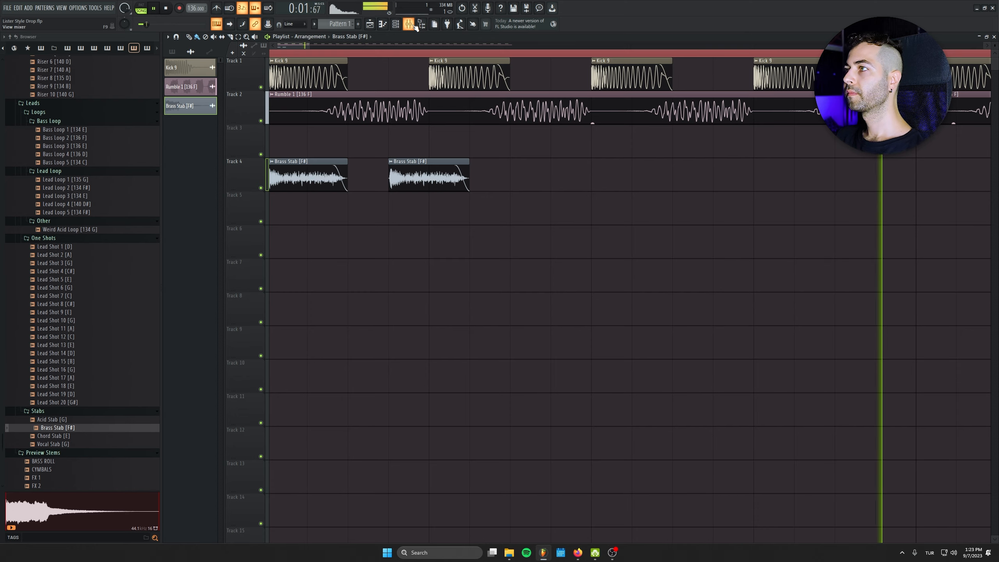
{"action": "key", "text": "space"}
- Duplicate the pair of brass stabs from bar 1 to the start of bar 3 on Track 4
{"action": "left_click_drag", "start_coordinate": [584, 177], "coordinate": [546, 178]}
{"action": "scroll", "coordinate": [286, 178], "scroll_direction": "down", "scroll_amount": 5}
{"action": "left_click_drag", "start_coordinate": [637, 177], "coordinate": [291, 197]}
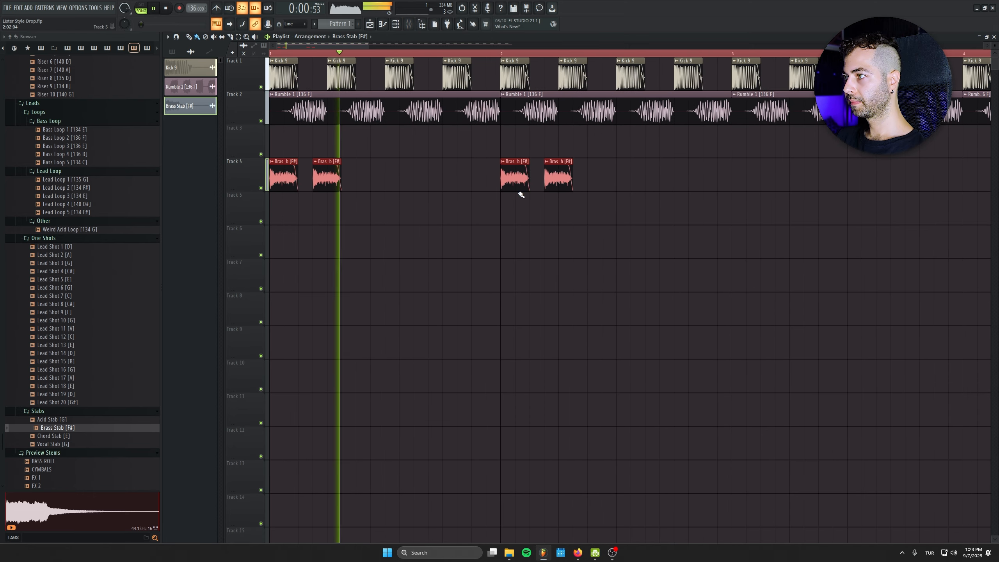
{"action": "right_click", "coordinate": [558, 184]}
{"action": "right_click", "coordinate": [515, 182]}
{"action": "left_click_drag", "start_coordinate": [477, 181], "coordinate": [739, 183]}
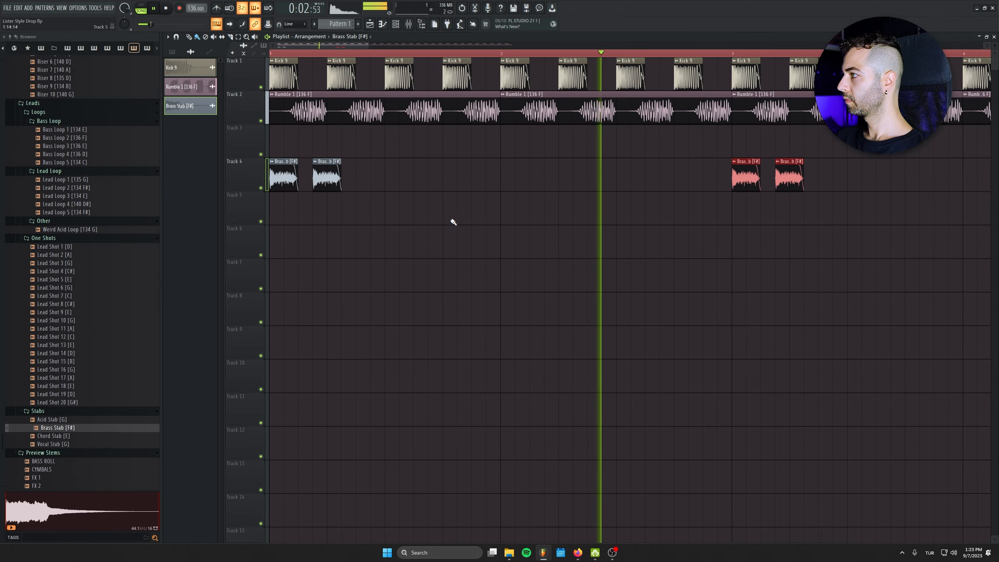
- Repeat the brass stab pair every two bars along Track 4 up to bar 15, duplicating the kick and rumble clips with it
{"action": "scroll", "coordinate": [452, 221], "scroll_direction": "down", "scroll_amount": 4}
{"action": "left_click_drag", "start_coordinate": [595, 144], "coordinate": [147, 253]}
{"action": "left_click_drag", "start_coordinate": [271, 172], "coordinate": [600, 174]}
{"action": "key", "text": "ctrl+a"}
{"action": "left_click_drag", "start_coordinate": [312, 76], "coordinate": [948, 77]}
{"action": "scroll", "coordinate": [605, 285], "scroll_direction": "down", "scroll_amount": 4}
{"action": "left_click_drag", "start_coordinate": [621, 306], "coordinate": [631, 306]}
{"action": "right_click", "coordinate": [627, 306]}
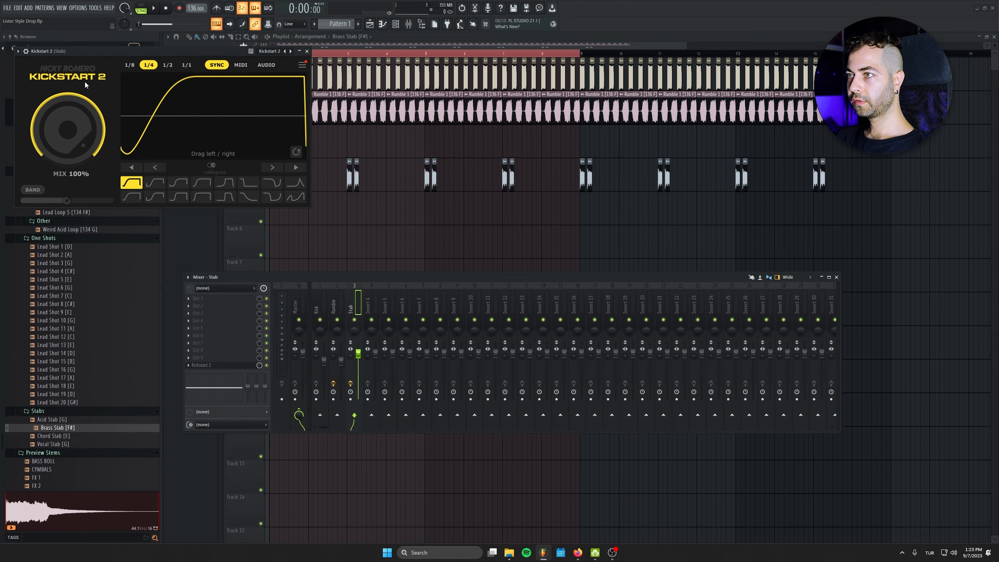
- Try FabFilter Pro-Q 3 in the first effect slot of the Stab mixer track during playback
{"action": "left_click", "coordinate": [234, 299]}
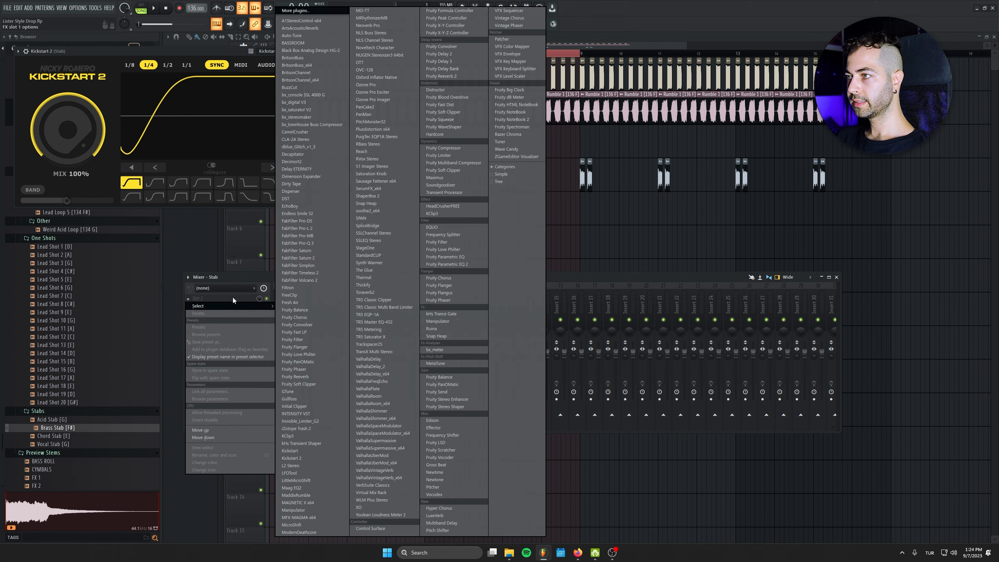
{"action": "left_click", "coordinate": [316, 243]}
{"action": "key", "text": "space"}
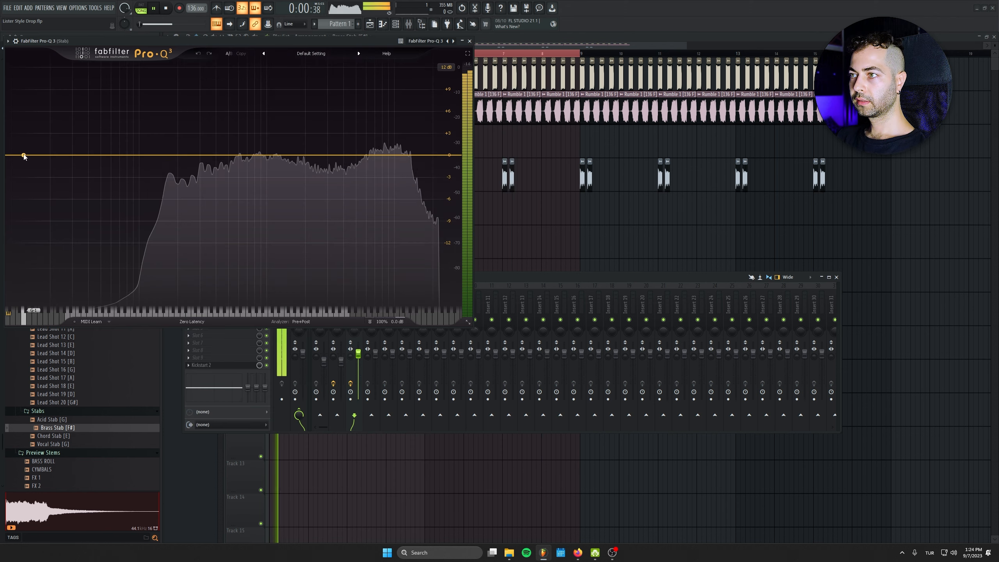
{"action": "key", "text": "space"}
{"action": "key", "text": "ctrl+z"}
- Load Patcher with the Vocal FX Tool preset in the Stab track's fourth effect slot and raise its reverb, delay and sidechain controls
{"action": "left_click", "coordinate": [225, 321]}
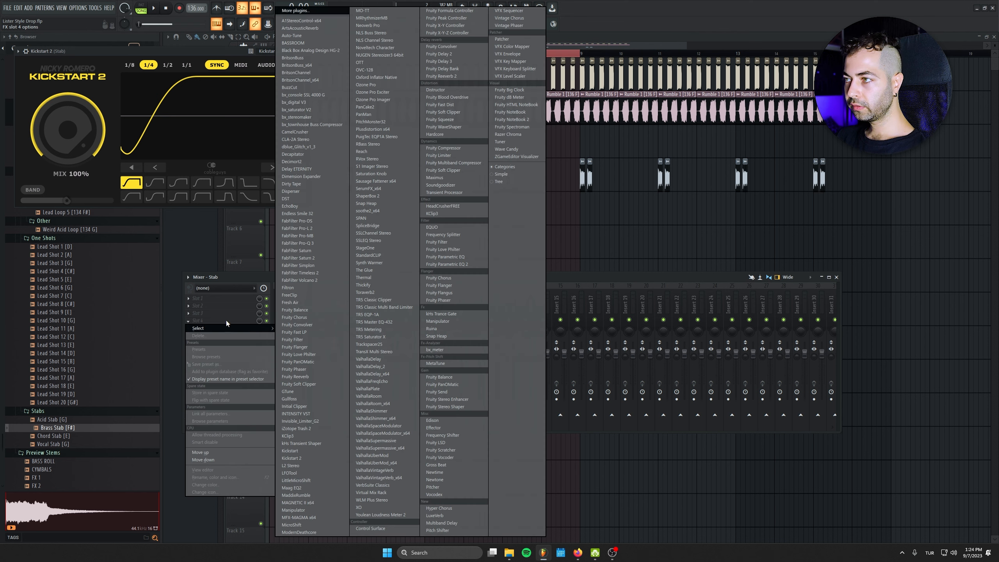
{"action": "left_click", "coordinate": [532, 39]}
{"action": "left_click_drag", "start_coordinate": [92, 81], "coordinate": [211, 143]}
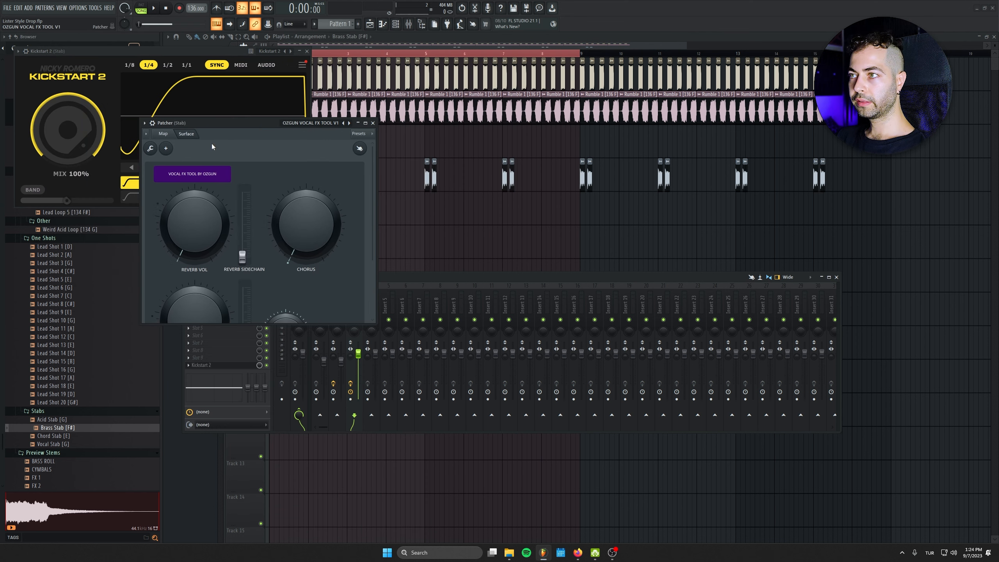
{"action": "left_click_drag", "start_coordinate": [271, 324], "coordinate": [271, 415]}
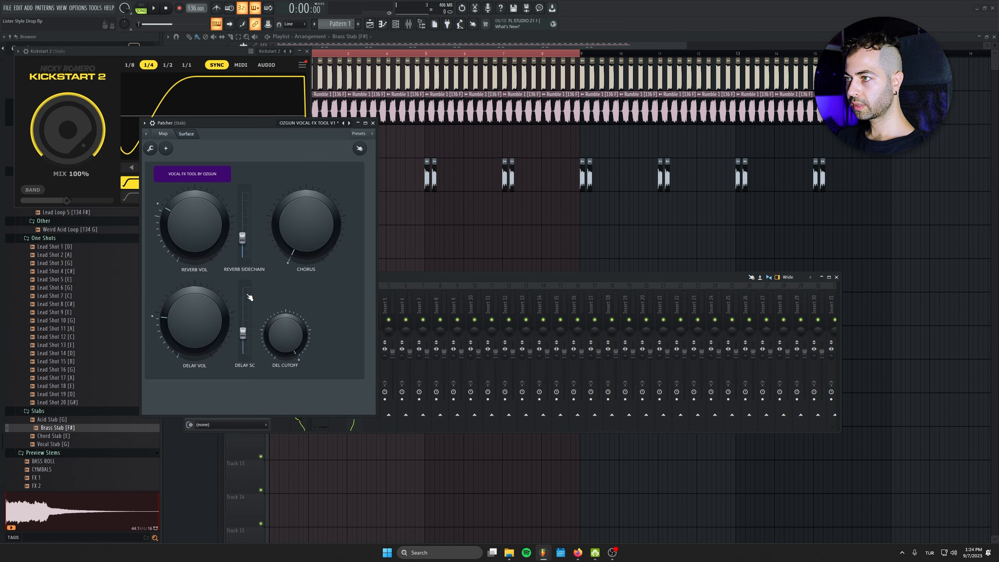
{"action": "left_click", "coordinate": [373, 123]}
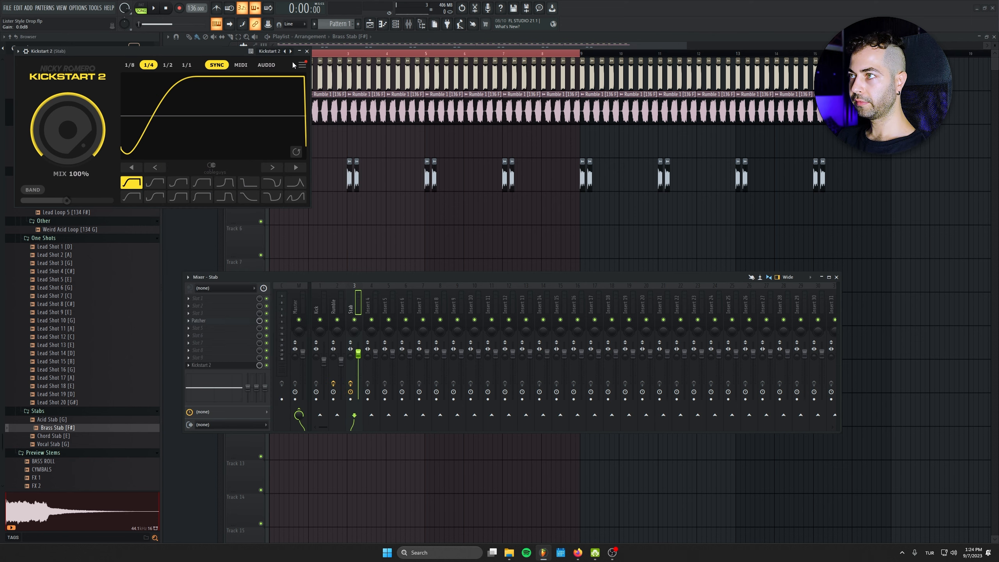
{"action": "left_click", "coordinate": [307, 51]}
- Play the drop to check the brass stab with its effects and review the Patcher settings on the Stab track
{"action": "key", "text": "space"}
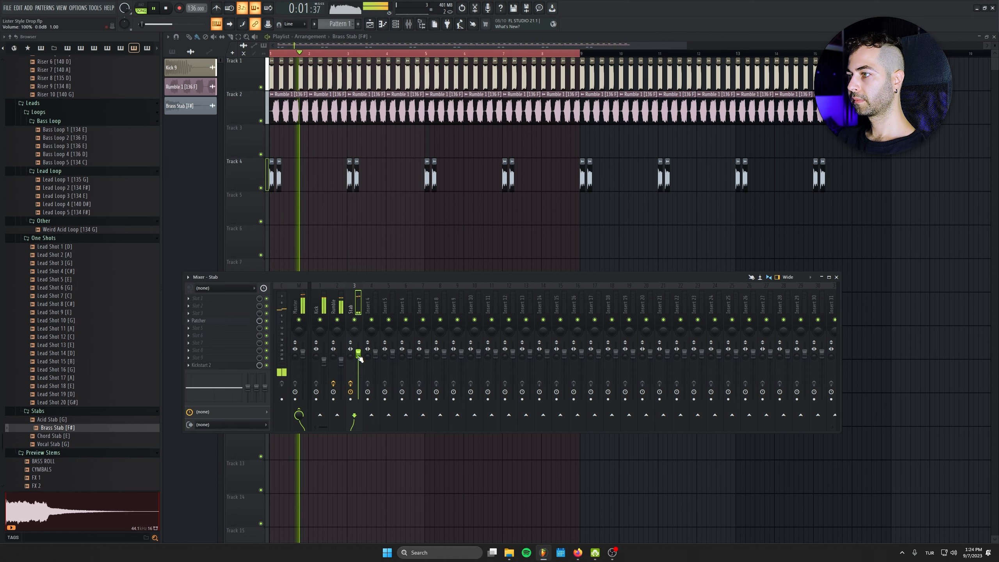
{"action": "left_click", "coordinate": [216, 316]}
{"action": "left_click", "coordinate": [216, 315]}
{"action": "key", "text": "space"}
{"action": "left_click", "coordinate": [220, 321]}
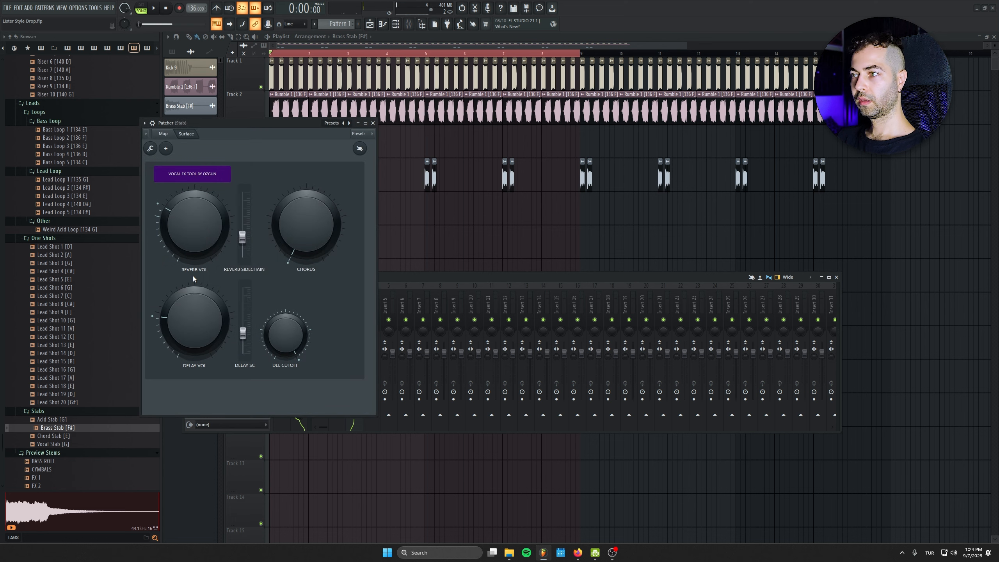
{"action": "left_click", "coordinate": [373, 123]}
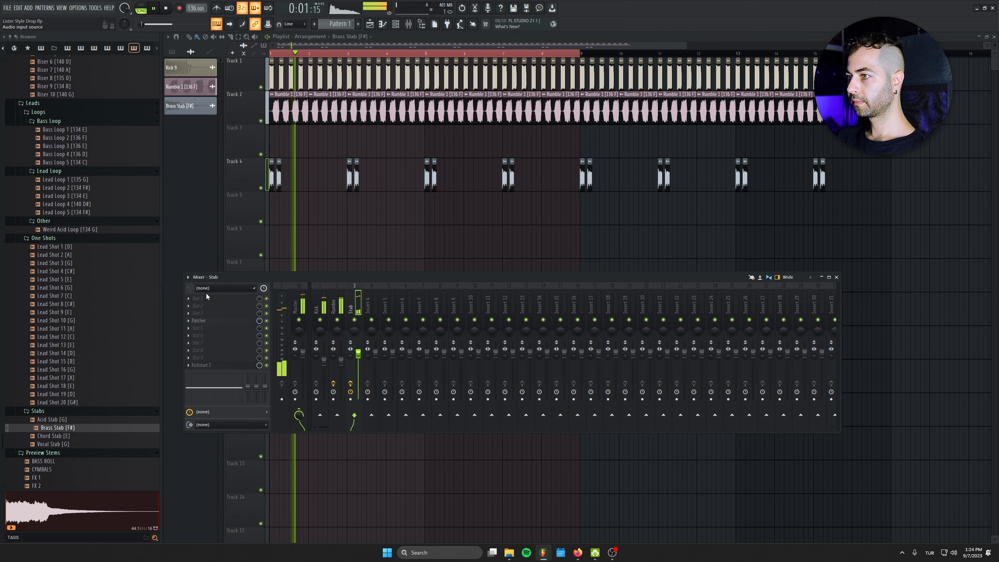
{"action": "key", "text": "F9"}
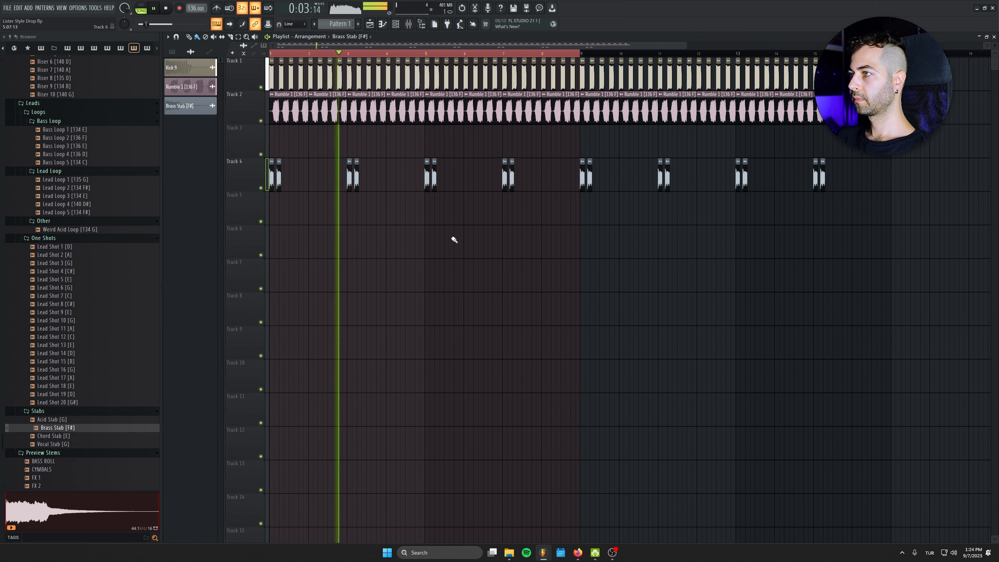
{"action": "left_click", "coordinate": [573, 243]}
{"action": "right_click", "coordinate": [572, 245]}
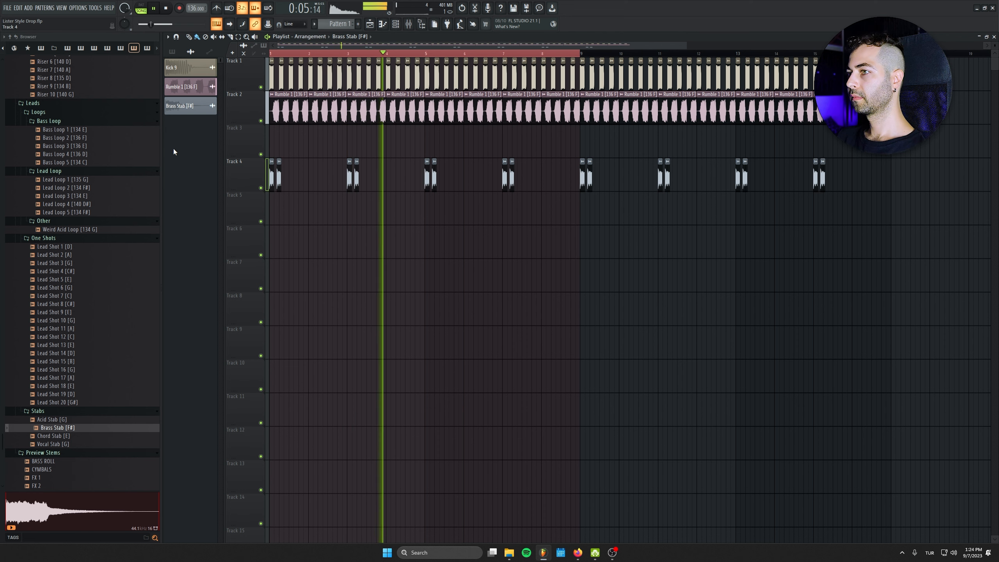
- Audition the lead one shots from Lead Shot 1 to Lead Shot 14 for a second lead sound
{"action": "left_click", "coordinate": [80, 255]}
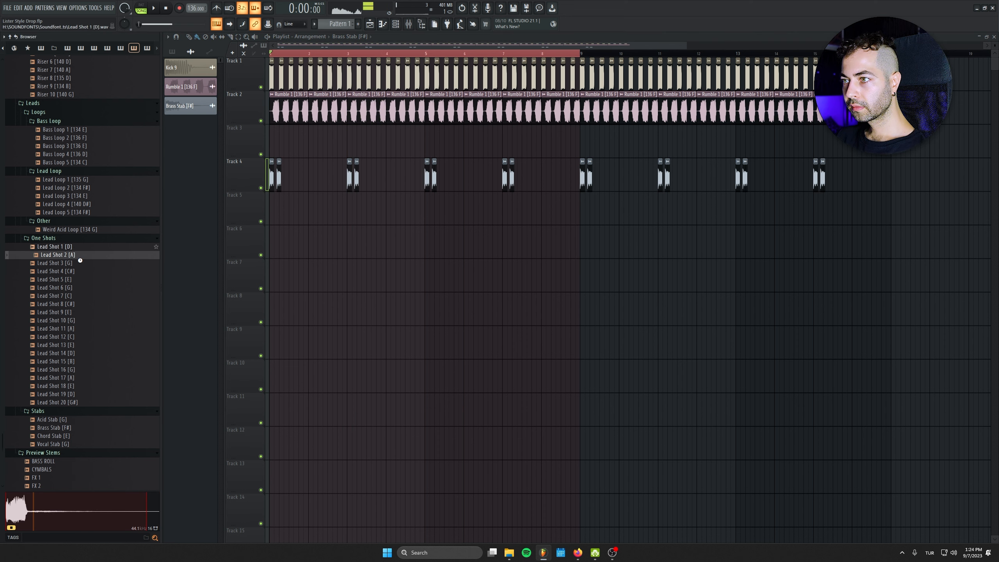
{"action": "left_click", "coordinate": [76, 249]}
{"action": "left_click", "coordinate": [80, 280]}
{"action": "left_click", "coordinate": [80, 289]}
{"action": "left_click", "coordinate": [80, 297]}
{"action": "left_click", "coordinate": [81, 305]}
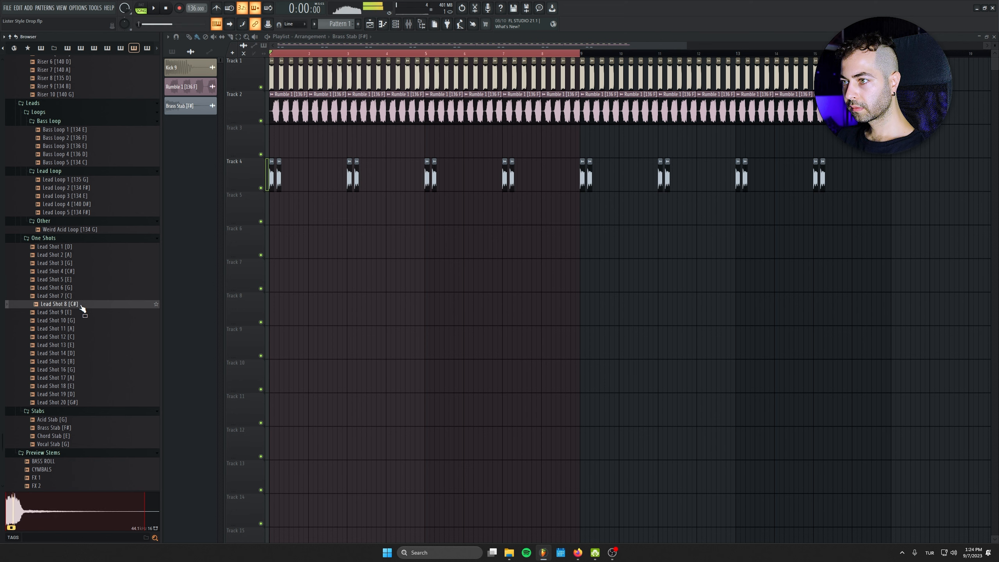
{"action": "left_click", "coordinate": [83, 313]}
{"action": "left_click", "coordinate": [85, 322]}
{"action": "left_click", "coordinate": [86, 329]}
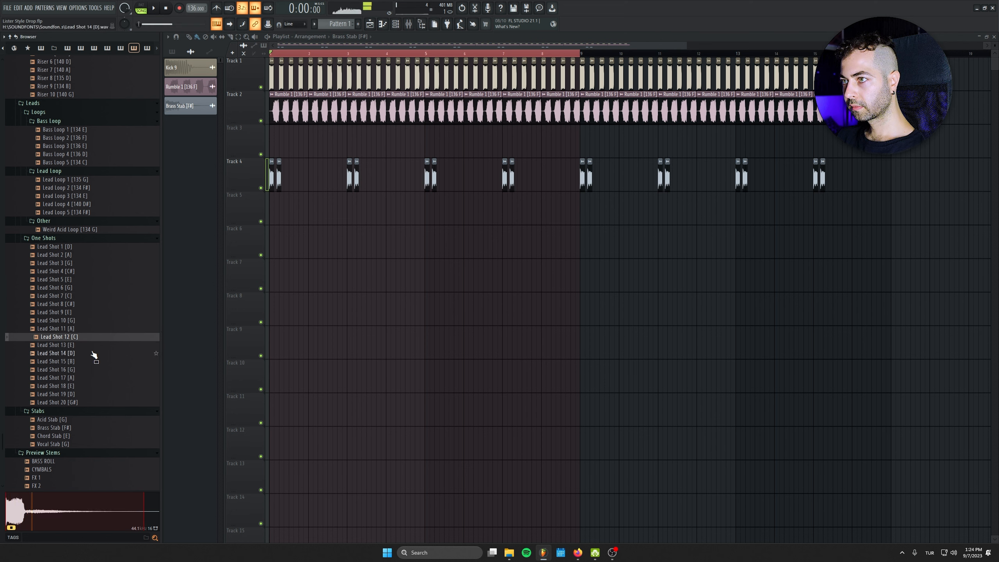
{"action": "left_click", "coordinate": [94, 353]}
- Audition the lead loops and place Lead Loop 4 [140 D#] at the very start of Track 6
{"action": "scroll", "coordinate": [94, 356], "scroll_direction": "up", "scroll_amount": 5}
{"action": "left_click", "coordinate": [77, 287]}
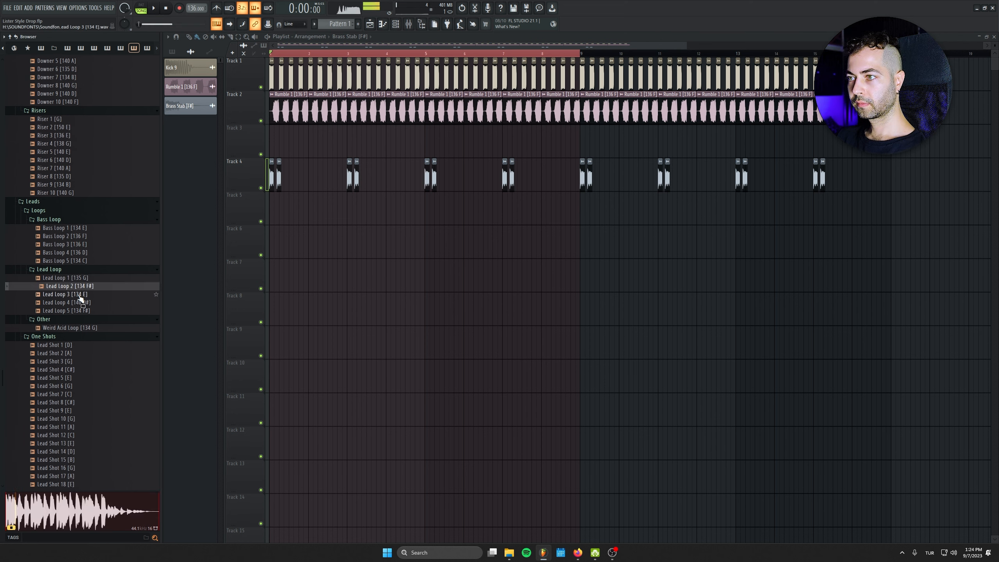
{"action": "left_click", "coordinate": [80, 281]}
{"action": "left_click", "coordinate": [83, 303]}
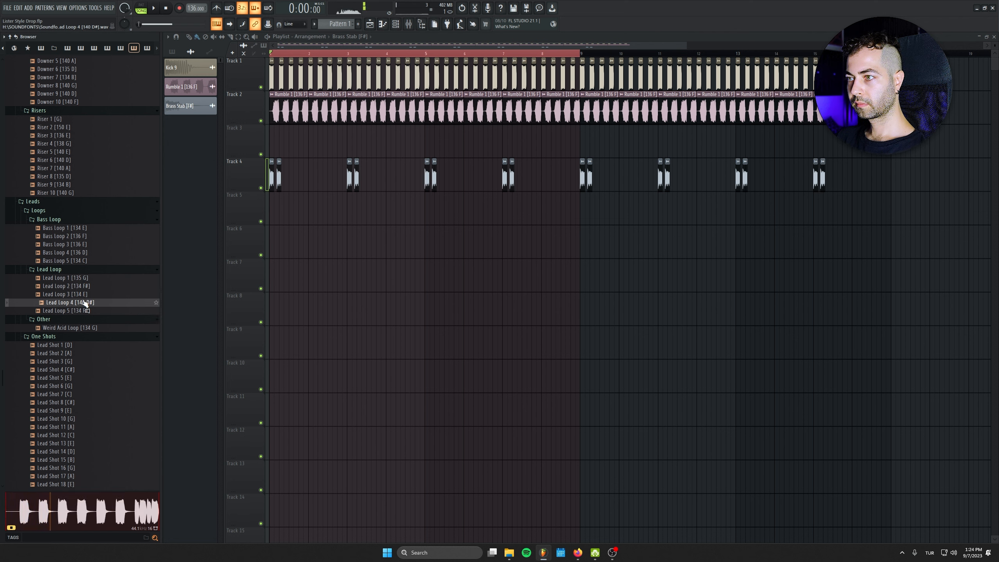
{"action": "left_click_drag", "start_coordinate": [84, 303], "coordinate": [288, 239]}
{"action": "scroll", "coordinate": [295, 242], "scroll_direction": "up", "scroll_amount": 6}
{"action": "scroll", "coordinate": [329, 252], "scroll_direction": "left", "scroll_amount": 4}
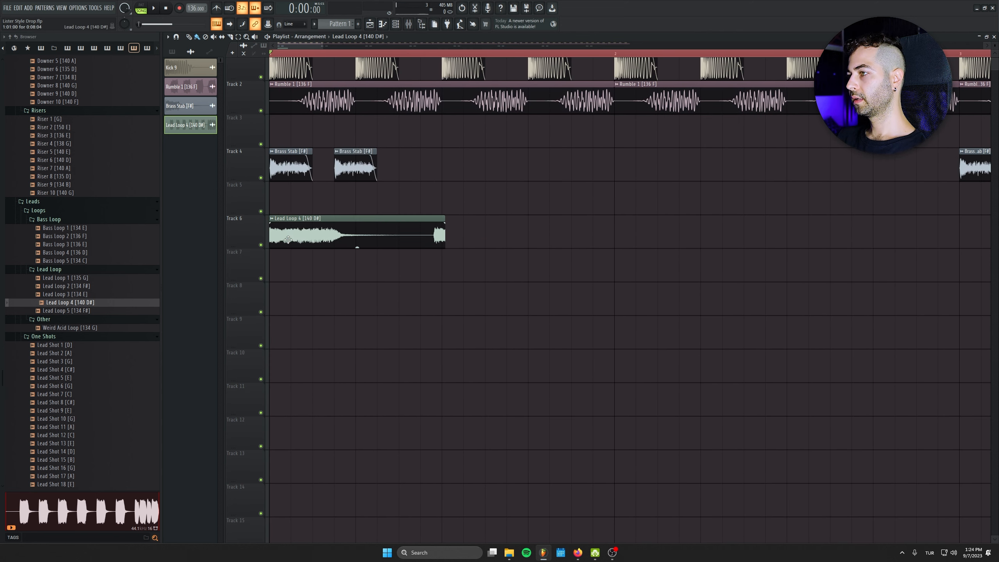
- Pitch Lead Loop 4 up about 190 cents and place a half-beat slice of it at step 7 of bar 1
{"action": "double_click", "coordinate": [395, 233]}
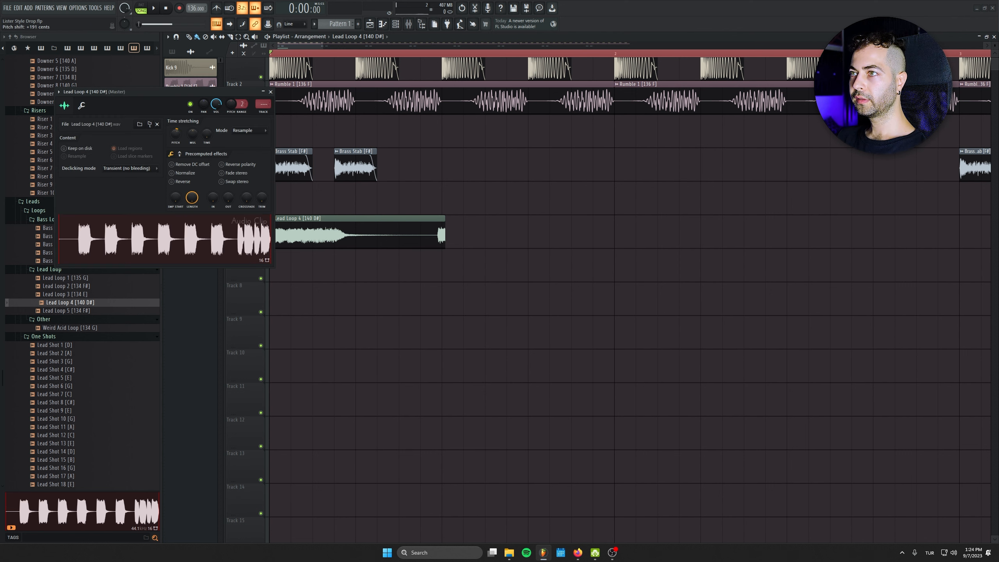
{"action": "mouse_move", "coordinate": [440, 219]}
{"action": "left_mouse_down"}
{"action": "mouse_move", "coordinate": [352, 215]}
{"action": "mouse_move", "coordinate": [475, 226]}
{"action": "mouse_move", "coordinate": [432, 226]}
{"action": "left_mouse_up"}
{"action": "key", "text": "space"}
{"action": "key", "text": "space"}
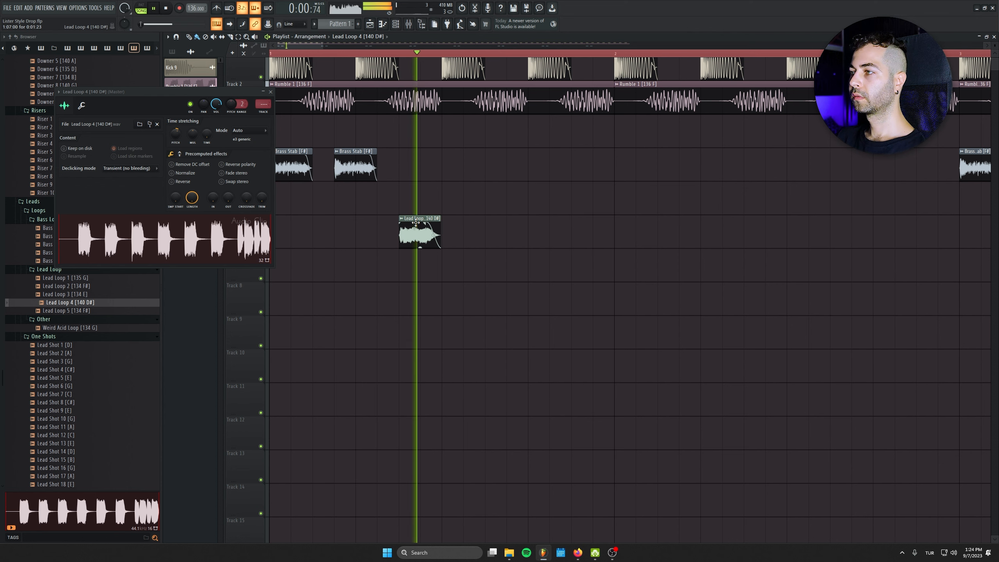
- Copy the Lead Loop 4 slice to step 15 of bar 1 and to steps 7, 10 and 13 of bar 2
{"action": "left_click_drag", "start_coordinate": [433, 218], "coordinate": [575, 225]}
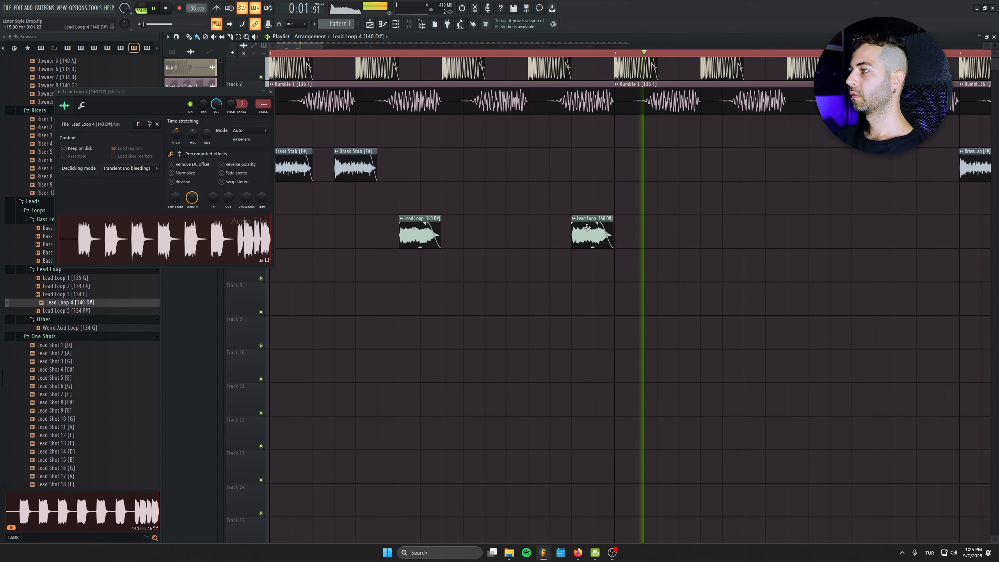
{"action": "left_click_drag", "start_coordinate": [728, 231], "coordinate": [746, 236]}
{"action": "left_click_drag", "start_coordinate": [747, 240], "coordinate": [374, 253]}
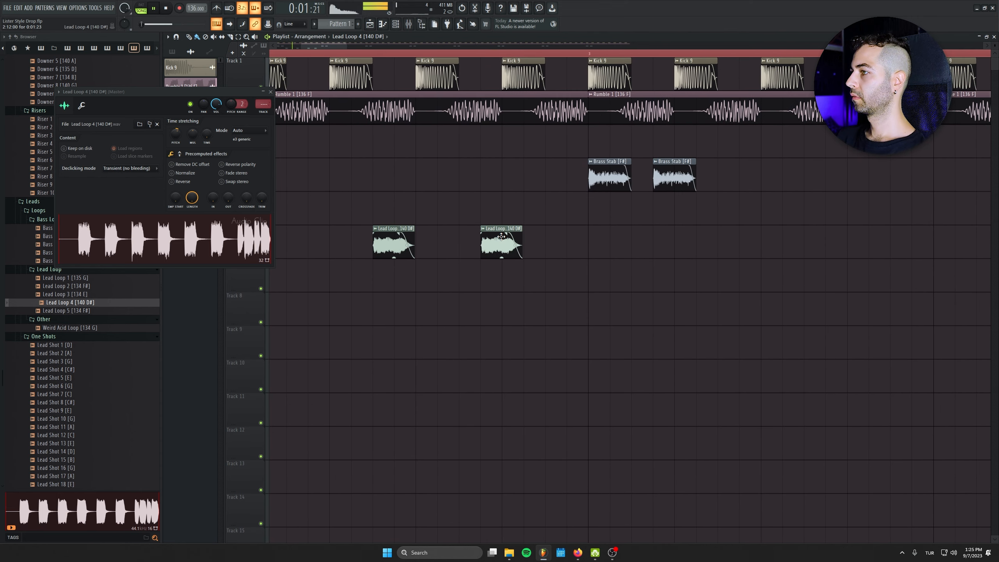
{"action": "mouse_move", "coordinate": [499, 238]}
{"action": "left_mouse_down"}
{"action": "mouse_move", "coordinate": [478, 237]}
{"action": "mouse_move", "coordinate": [516, 231]}
{"action": "left_mouse_up"}
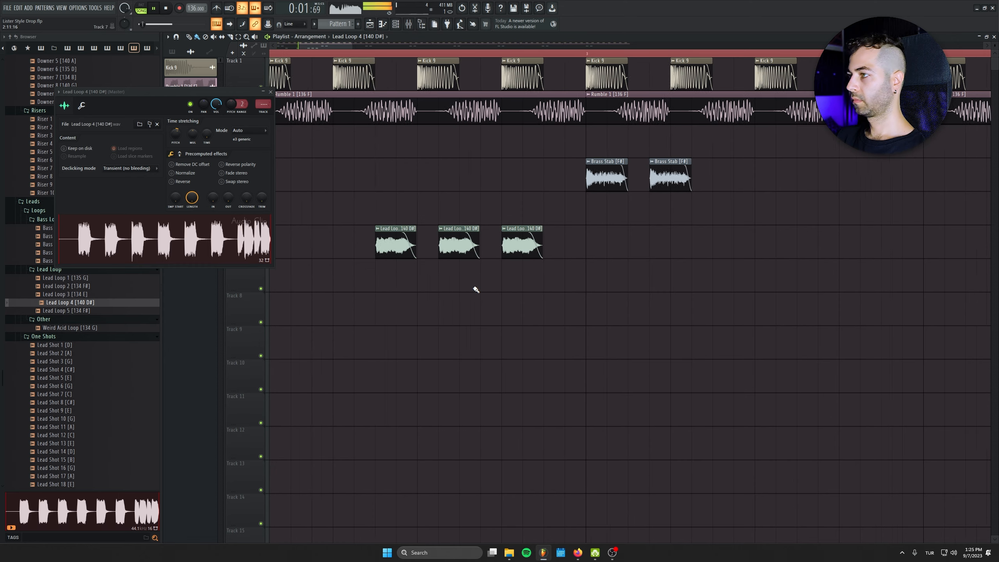
{"action": "scroll", "coordinate": [583, 281], "scroll_direction": "down", "scroll_amount": 3}
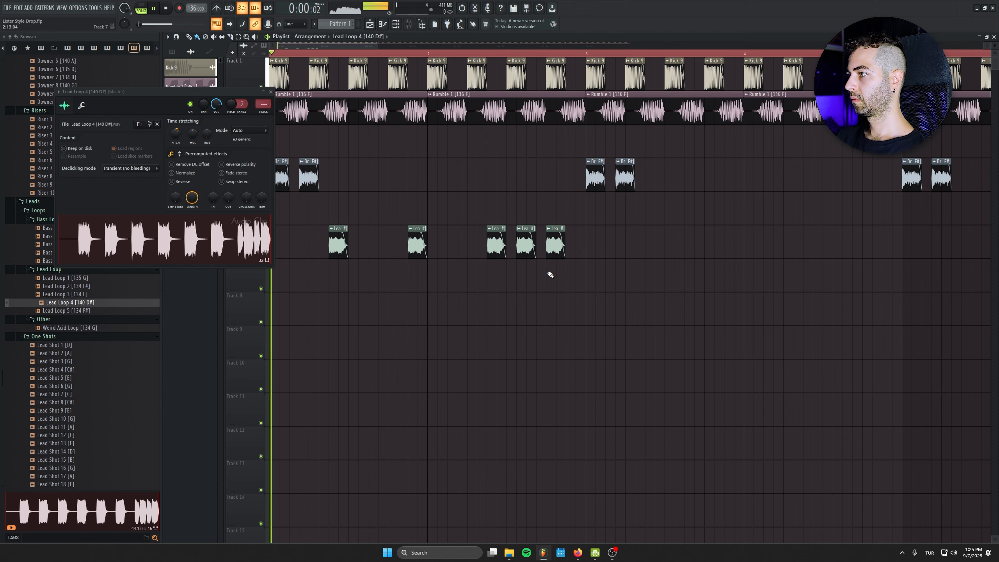
- Rearrange the last two Lead Loop 4 slices in bar 2 onto steps 11 and 15 and play the pattern
{"action": "scroll", "coordinate": [550, 275], "scroll_direction": "up", "scroll_amount": 3}
{"action": "key", "text": "ctrl+z"}
{"action": "left_click_drag", "start_coordinate": [555, 242], "coordinate": [606, 244]}
{"action": "key", "text": "space"}
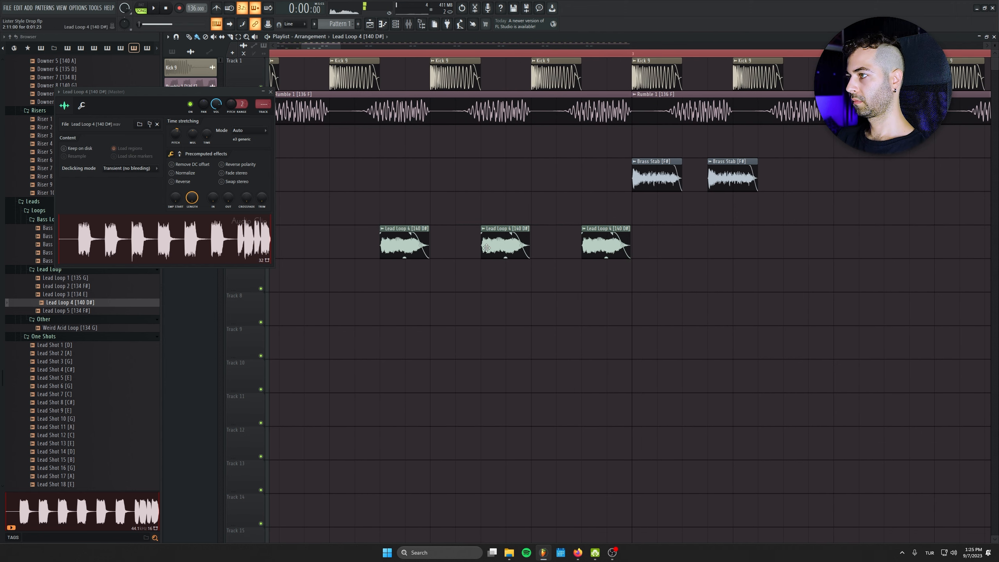
{"action": "key", "text": "space"}
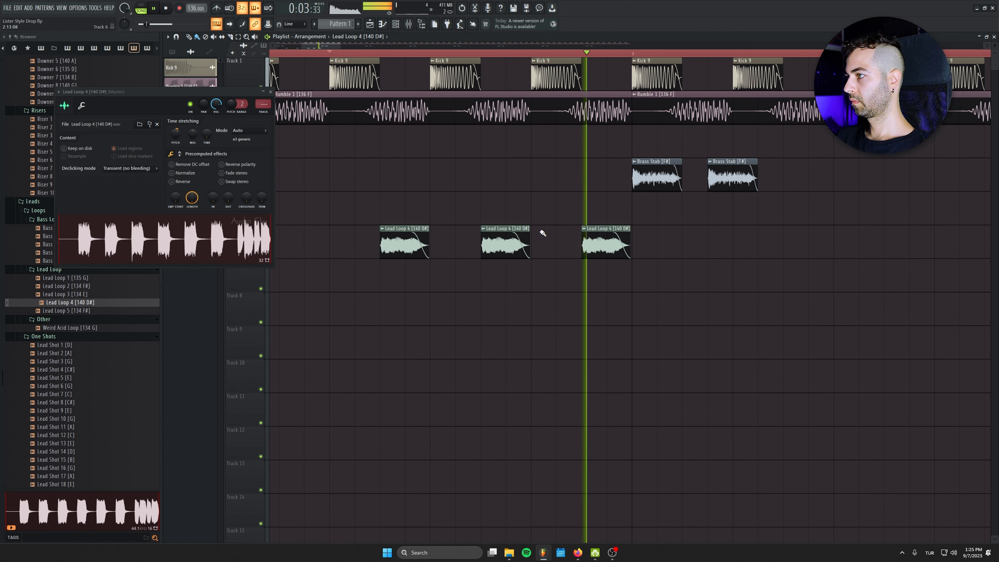
{"action": "left_click", "coordinate": [568, 231]}
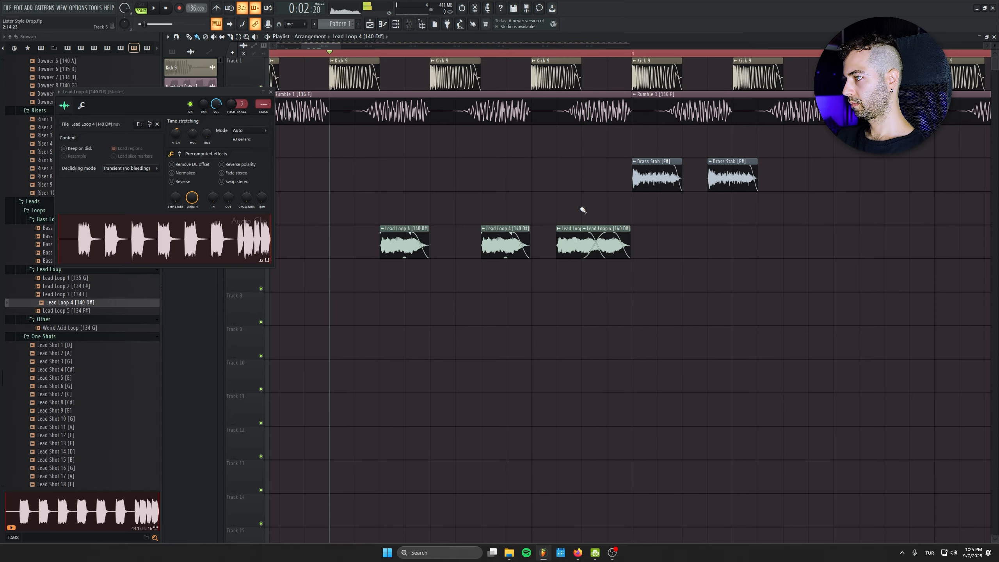
{"action": "right_click", "coordinate": [566, 232]}
{"action": "key", "text": "space"}
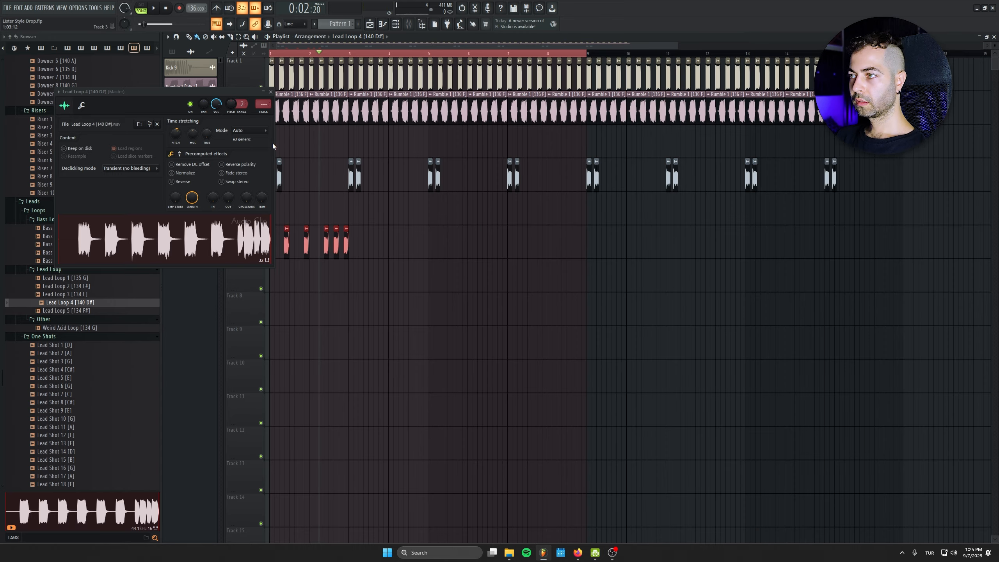
- Repeat the two-bar Lead Loop 4 pattern in bars 3 and 4 of Track 6 and select all its clips
{"action": "left_click", "coordinate": [271, 92]}
{"action": "scroll", "coordinate": [299, 244], "scroll_direction": "up", "scroll_amount": 6}
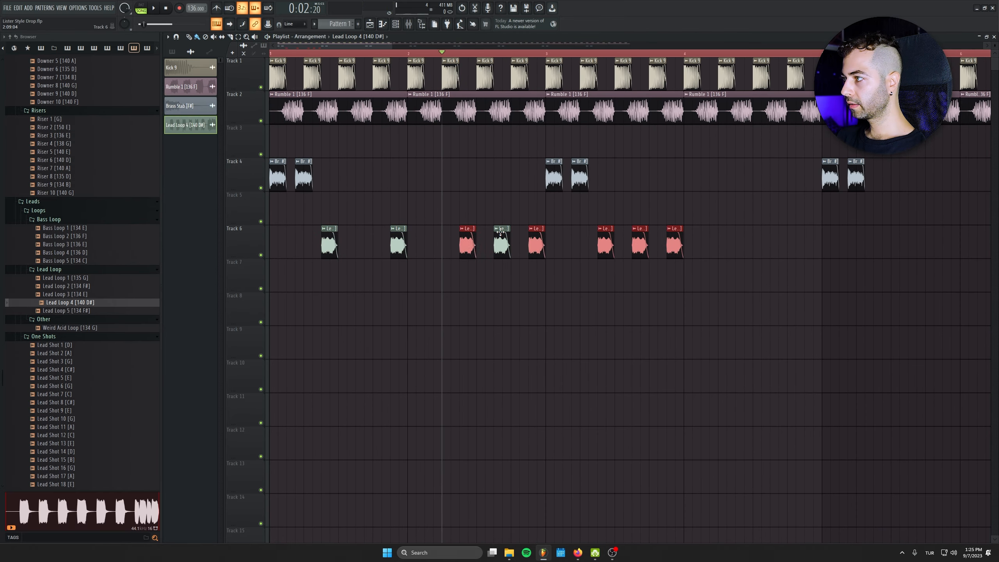
{"action": "left_click_drag", "start_coordinate": [500, 232], "coordinate": [602, 235]}
{"action": "left_click_drag", "start_coordinate": [922, 245], "coordinate": [293, 303]}
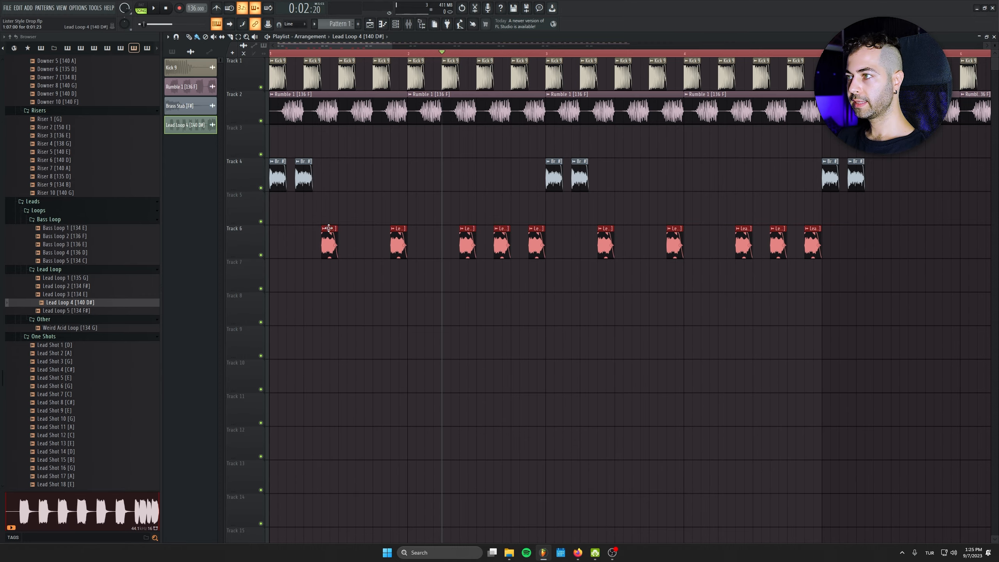
- Repeat the four-bar Lead Loop 4 pattern in bars 5 to 8 of Track 6 and remove the last two slices of each phrase
{"action": "left_click_drag", "start_coordinate": [329, 228], "coordinate": [855, 238]}
{"action": "scroll", "coordinate": [668, 301], "scroll_direction": "down", "scroll_amount": 4}
{"action": "key", "text": "space"}
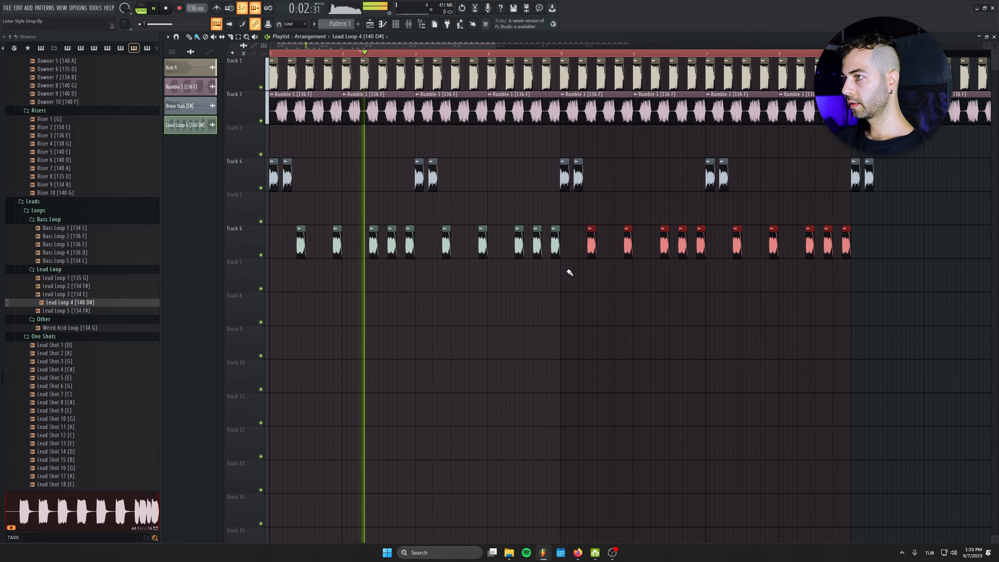
{"action": "key", "text": "space"}
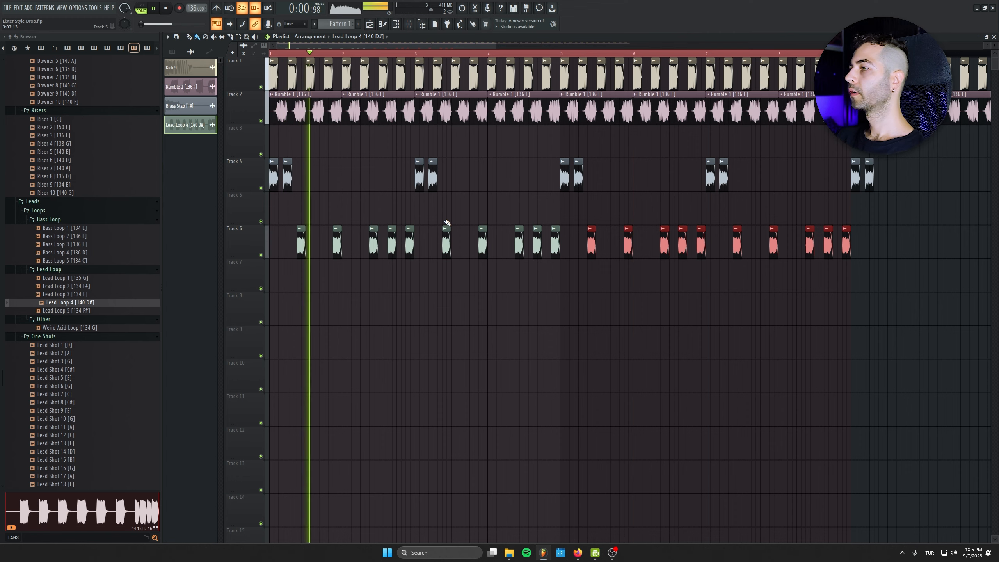
- Route Lead Loop 4 to mixer track 4 named Lead and copy the Stab track's Patcher effect onto it
{"action": "double_click", "coordinate": [410, 228]}
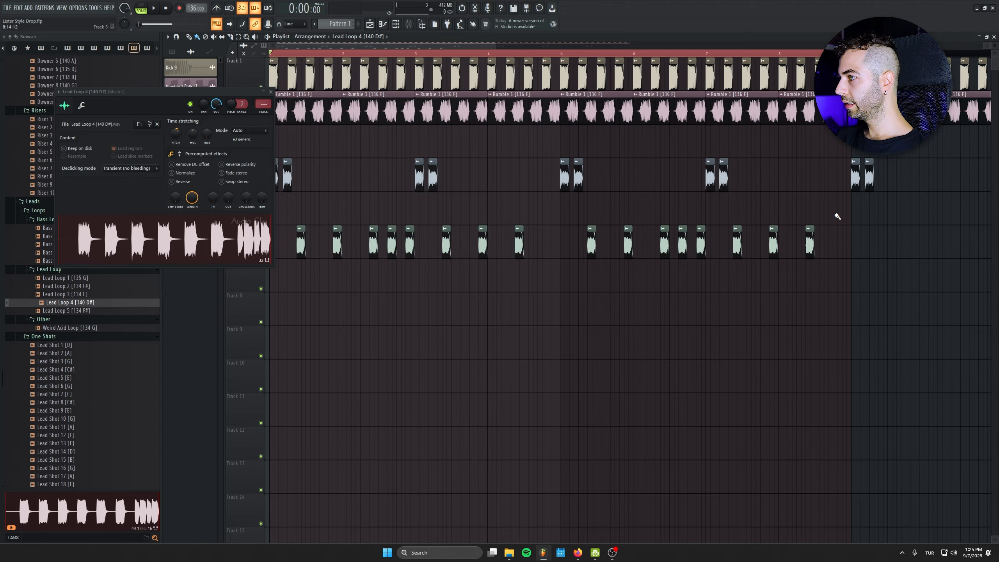
{"action": "scroll", "coordinate": [668, 252], "scroll_direction": "down", "scroll_amount": 4}
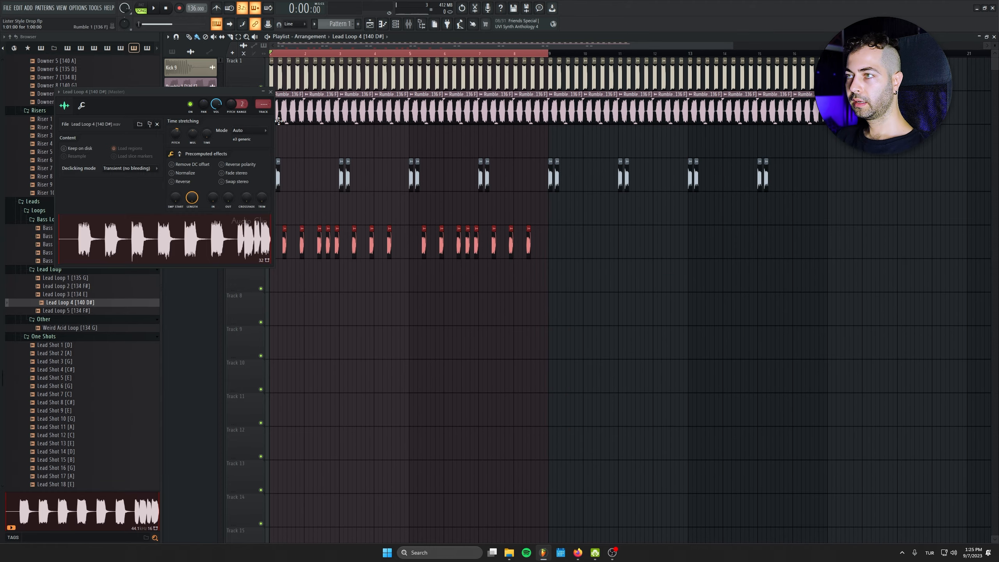
{"action": "key", "text": "F9"}
{"action": "scroll", "coordinate": [266, 103], "scroll_direction": "up", "scroll_amount": 2}
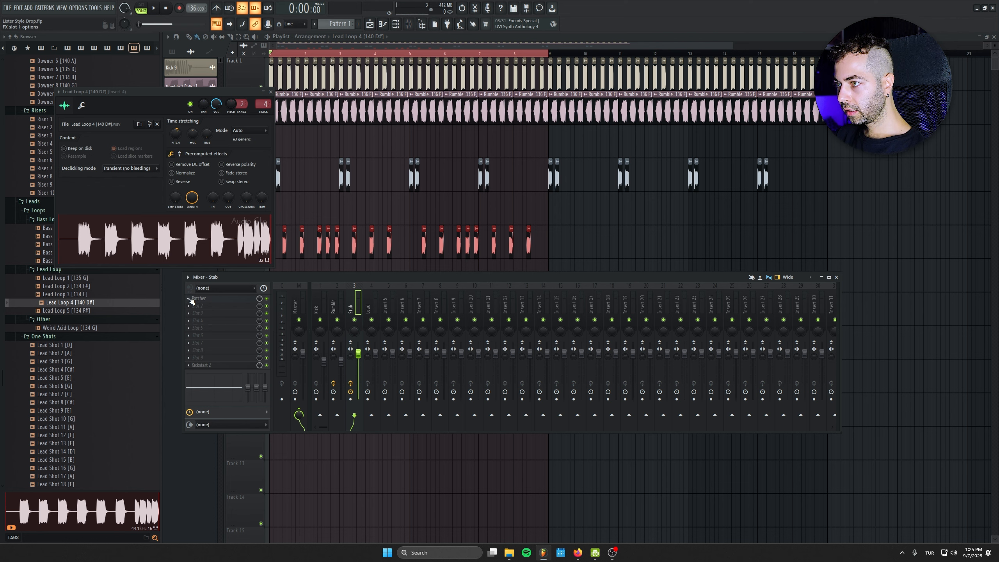
{"action": "left_click_drag", "start_coordinate": [191, 300], "coordinate": [362, 290]}
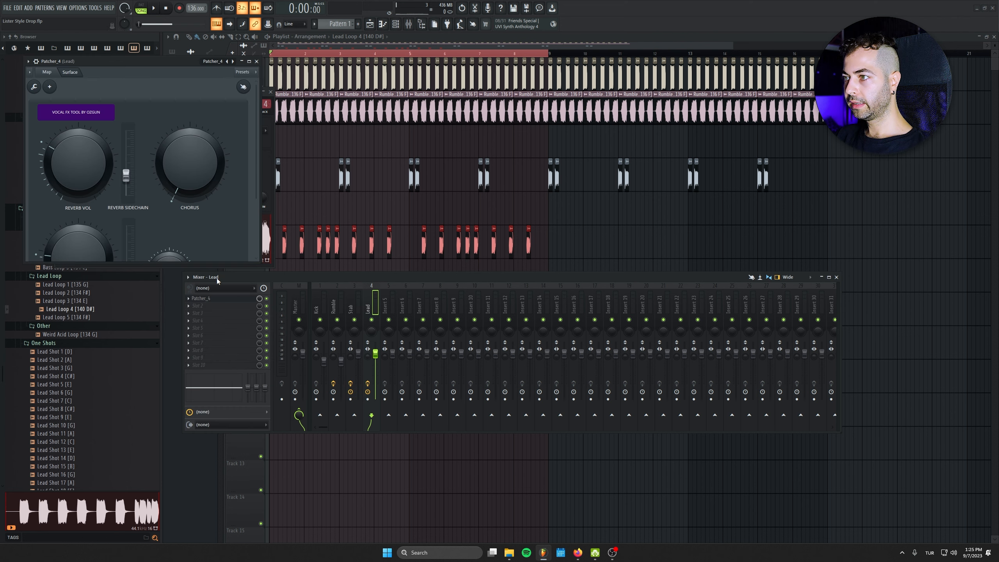
- Add OTT at 22% depth after Patcher on the Lead mixer track and lower the track's volume to 92%
{"action": "left_click", "coordinate": [218, 309]}
{"action": "left_click", "coordinate": [369, 62]}
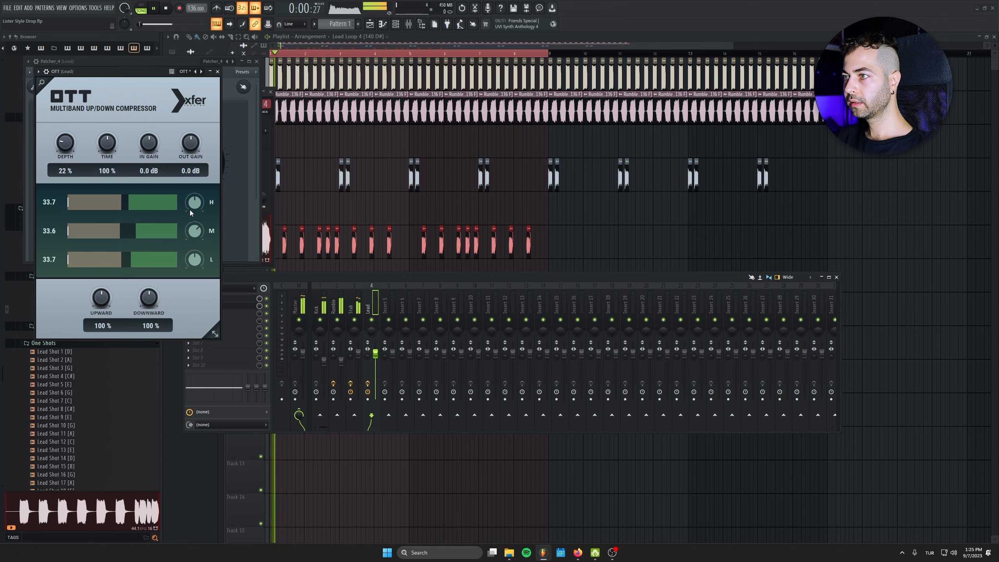
{"action": "left_click", "coordinate": [217, 71]}
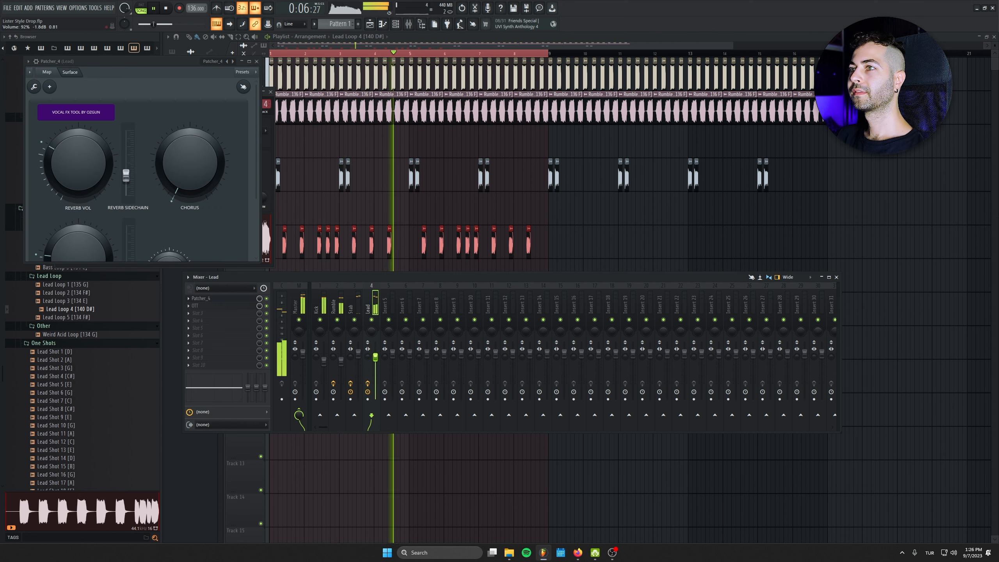
{"action": "left_click", "coordinate": [256, 61]}
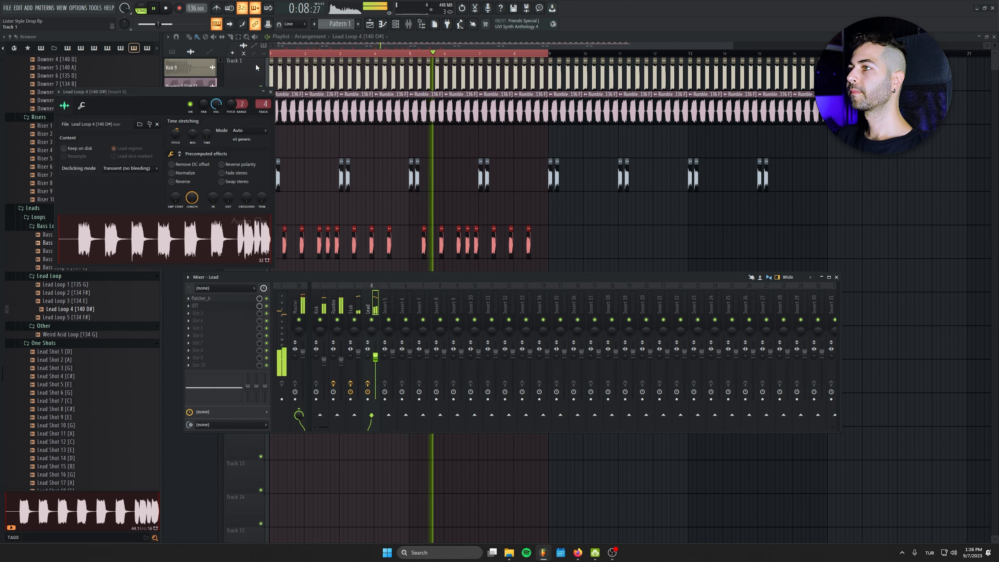
{"action": "left_click", "coordinate": [836, 277]}
{"action": "left_click", "coordinate": [270, 91]}
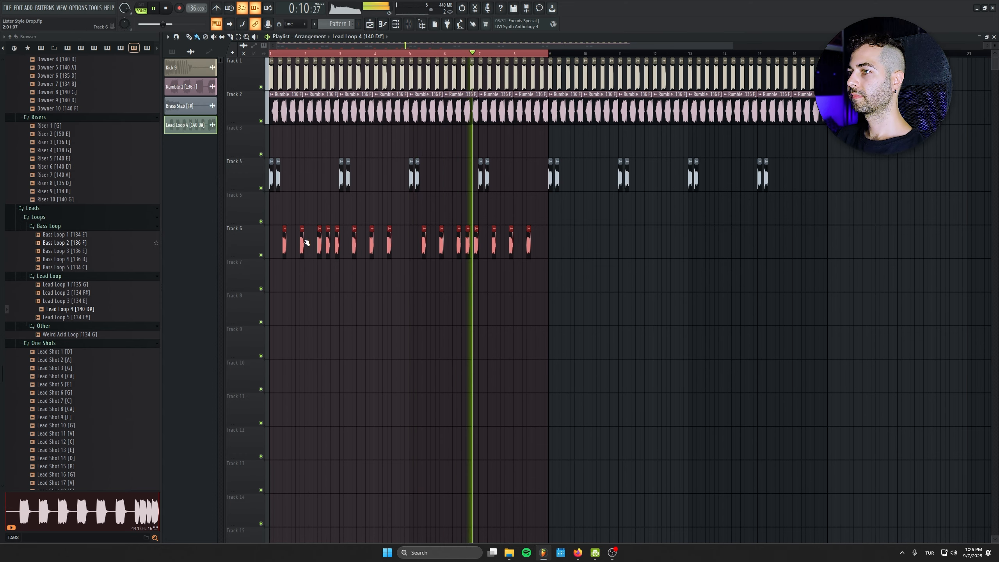
- Duplicate the eight-bar Lead Loop 4 pattern into bars 9 to 16 of Track 6 and play from bar 9
{"action": "scroll", "coordinate": [284, 245], "scroll_direction": "up", "scroll_amount": 3}
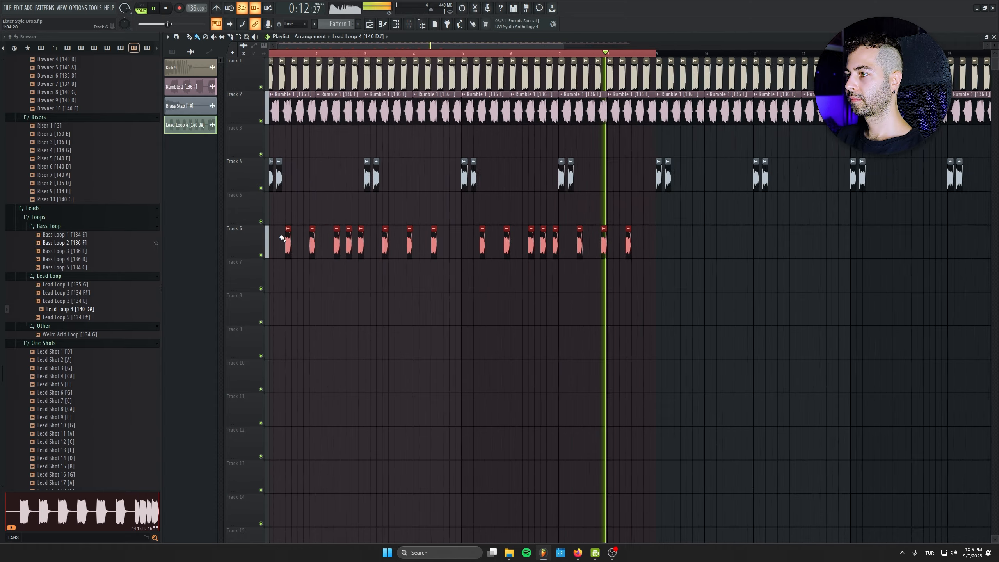
{"action": "key", "text": "space"}
{"action": "scroll", "coordinate": [291, 246], "scroll_direction": "up", "scroll_amount": 3}
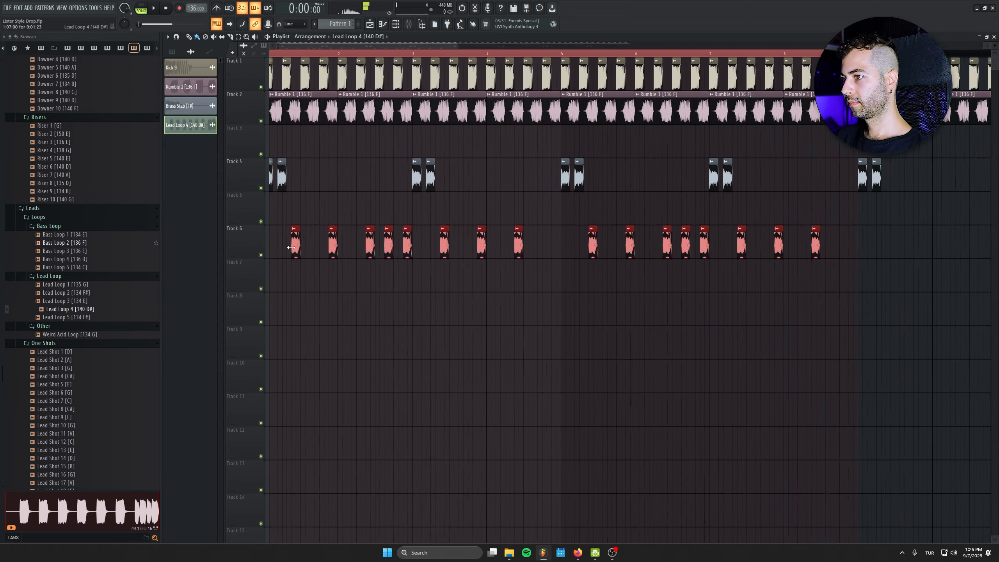
{"action": "left_click_drag", "start_coordinate": [299, 243], "coordinate": [502, 211]}
{"action": "key", "text": "ctrl+d"}
{"action": "scroll", "coordinate": [501, 212], "scroll_direction": "down", "scroll_amount": 1}
{"action": "left_click", "coordinate": [484, 54]}
{"action": "key", "text": "space"}
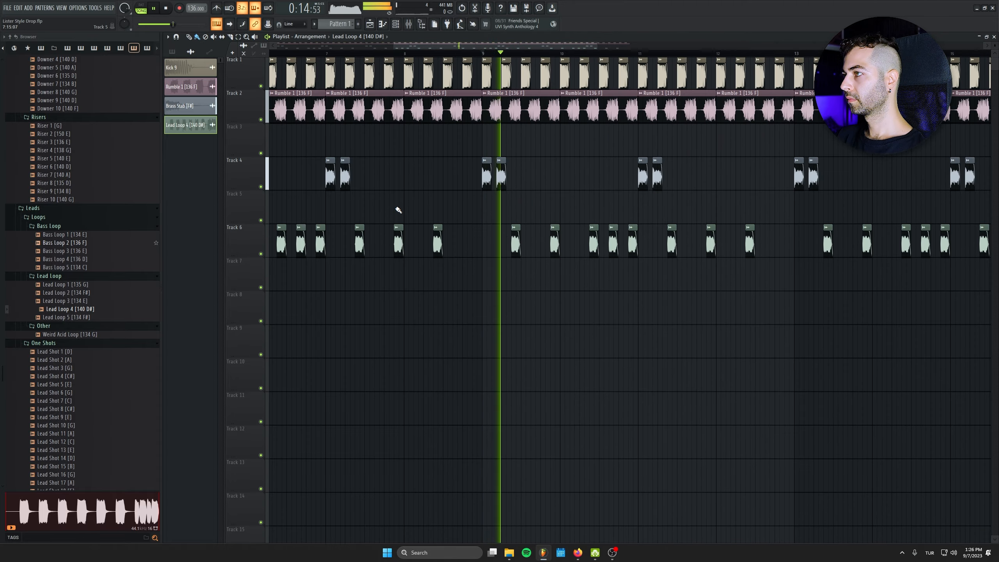
{"action": "scroll", "coordinate": [403, 293], "scroll_direction": "down", "scroll_amount": 5}
{"action": "key", "text": "space"}
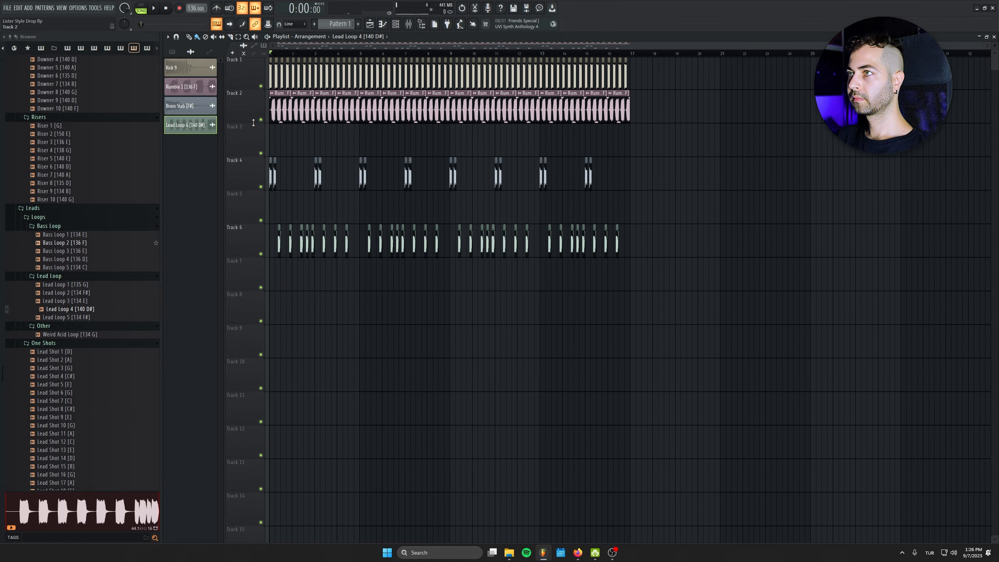
- Audition the bass loops and lead loops in the sample browser
{"action": "left_click", "coordinate": [59, 250]}
{"action": "scroll", "coordinate": [55, 236], "scroll_direction": "up", "scroll_amount": 4}
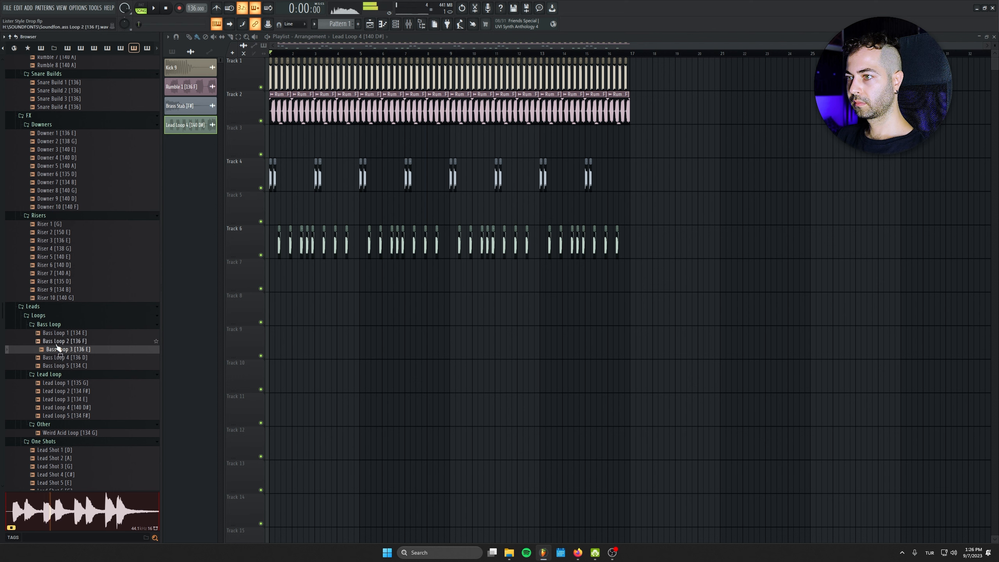
{"action": "left_click", "coordinate": [78, 383]}
{"action": "left_click", "coordinate": [82, 391]}
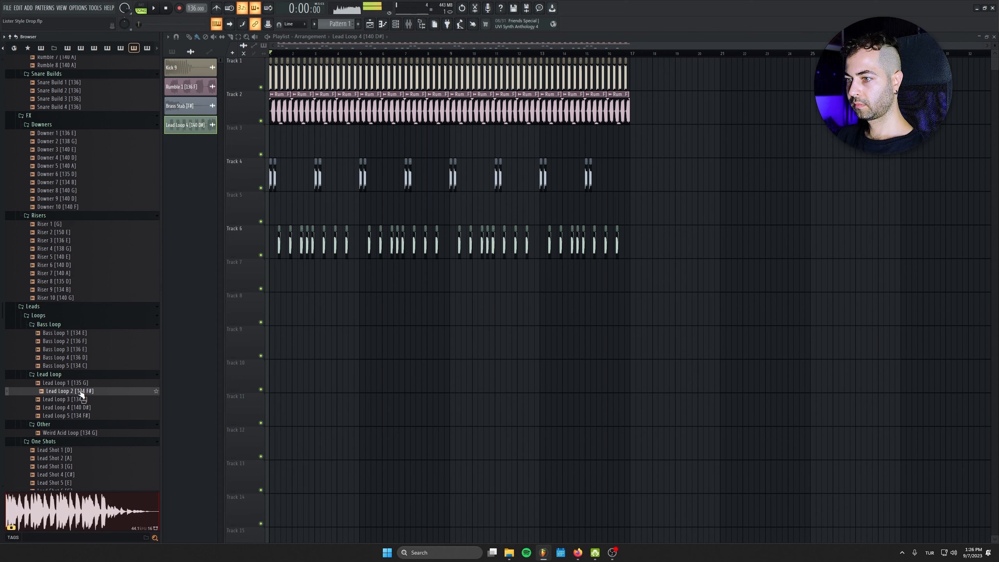
{"action": "left_click", "coordinate": [86, 416]}
{"action": "left_click", "coordinate": [87, 408]}
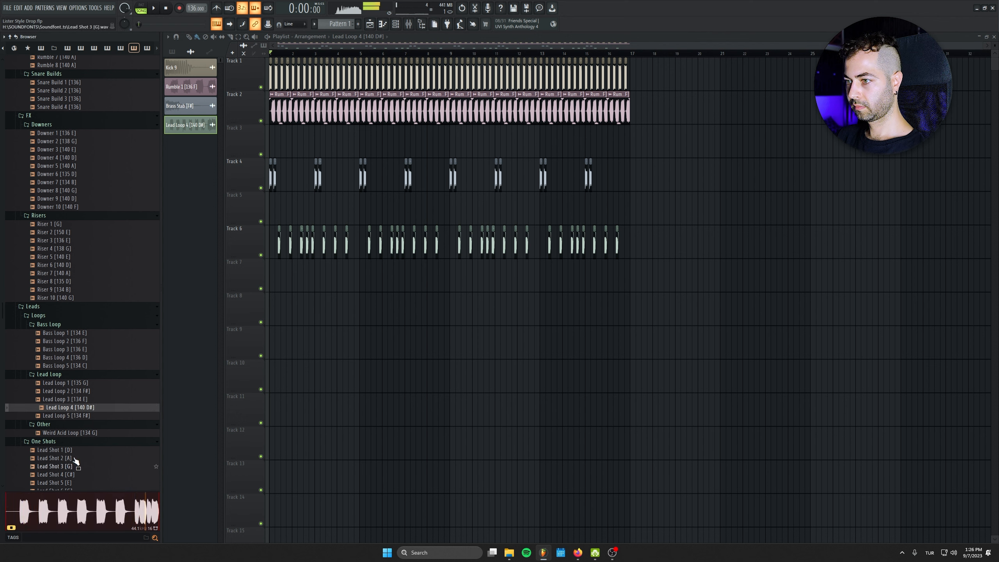
{"action": "left_click", "coordinate": [71, 400]}
{"action": "left_click", "coordinate": [71, 391]}
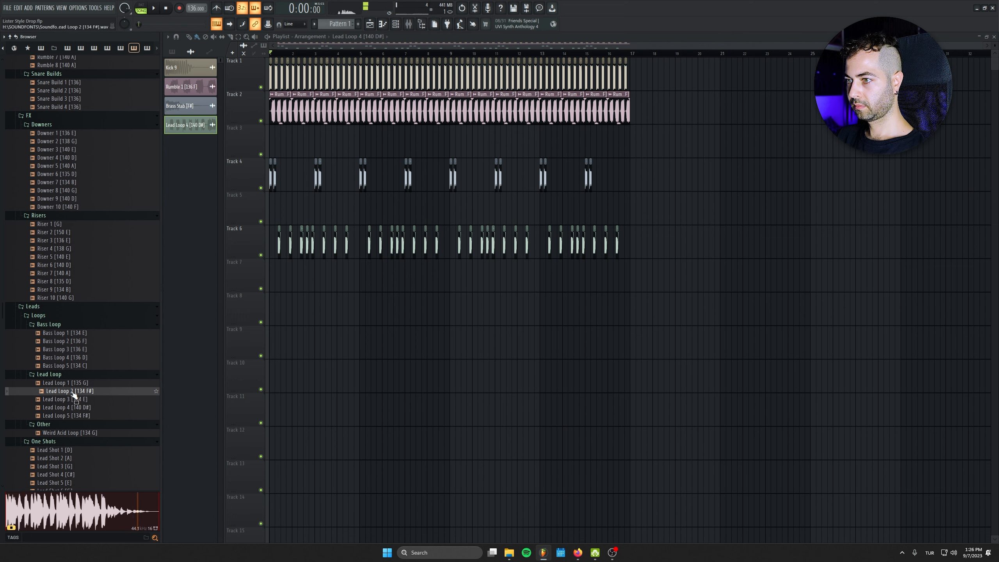
{"action": "left_click", "coordinate": [73, 385]}
- Place Lead Loop 2 on Track 7 at bar 1 and stretch it to the project tempo using autodetection
{"action": "left_click_drag", "start_coordinate": [73, 390], "coordinate": [261, 272]}
{"action": "scroll", "coordinate": [232, 336], "scroll_direction": "up", "scroll_amount": 9}
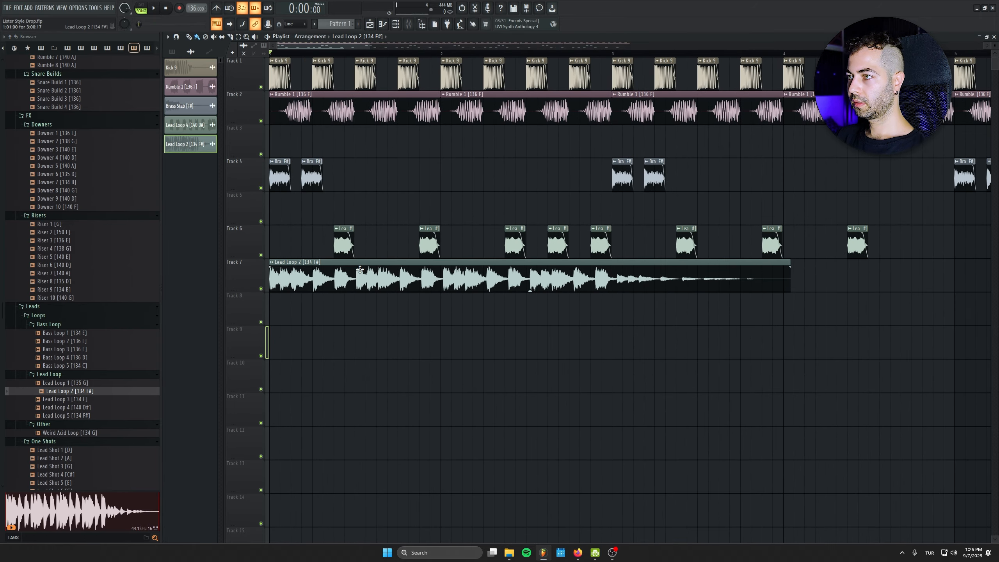
{"action": "double_click", "coordinate": [189, 137]}
{"action": "right_click", "coordinate": [217, 144]}
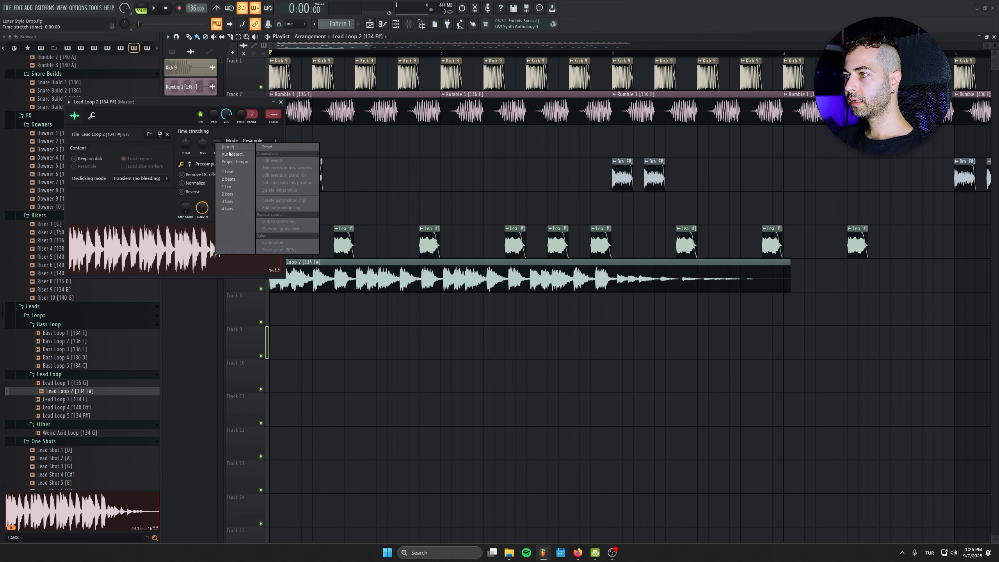
{"action": "left_click", "coordinate": [251, 156]}
{"action": "left_click", "coordinate": [507, 278]}
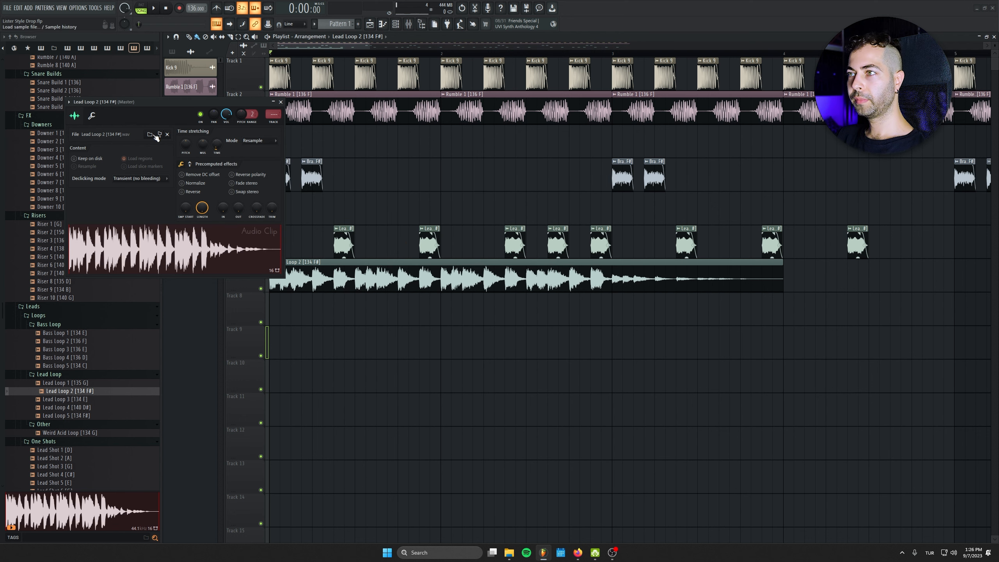
{"action": "left_click", "coordinate": [280, 102]}
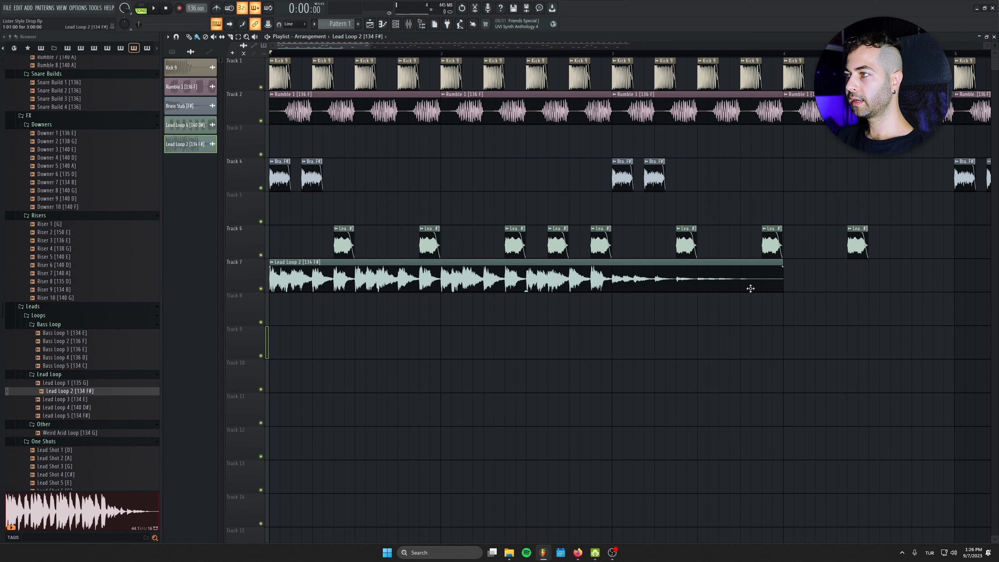
- Move the Lead Loop 2 clip on Track 7 to step 9 of bar 4 and compare its channel settings with Lead Loop 4's
{"action": "scroll", "coordinate": [318, 294], "scroll_direction": "up", "scroll_amount": 2}
{"action": "scroll", "coordinate": [318, 293], "scroll_direction": "up", "scroll_amount": 3}
{"action": "scroll", "coordinate": [313, 268], "scroll_direction": "down", "scroll_amount": 4}
{"action": "left_click_drag", "start_coordinate": [313, 268], "coordinate": [715, 262]}
{"action": "scroll", "coordinate": [754, 336], "scroll_direction": "up", "scroll_amount": 3}
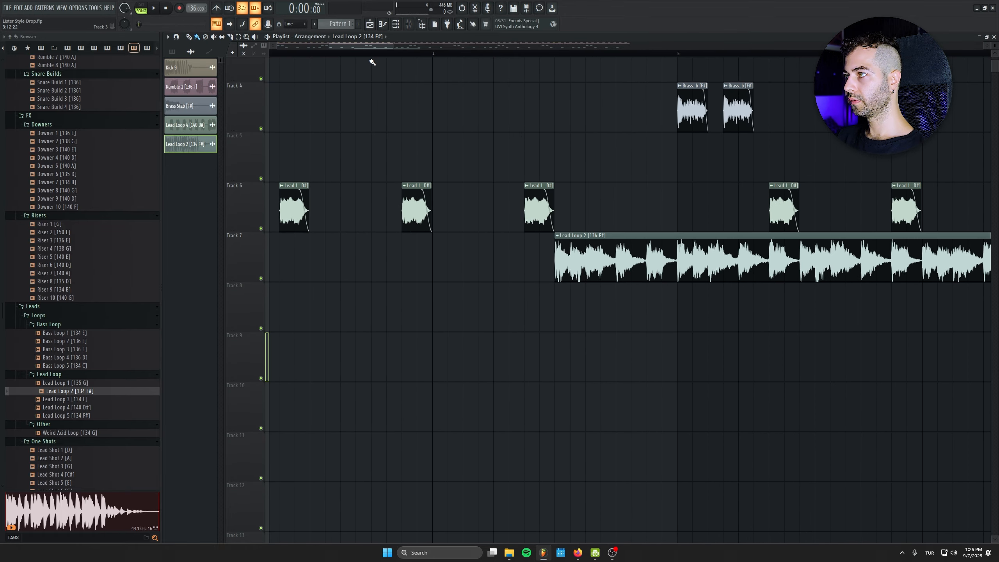
{"action": "double_click", "coordinate": [417, 187]}
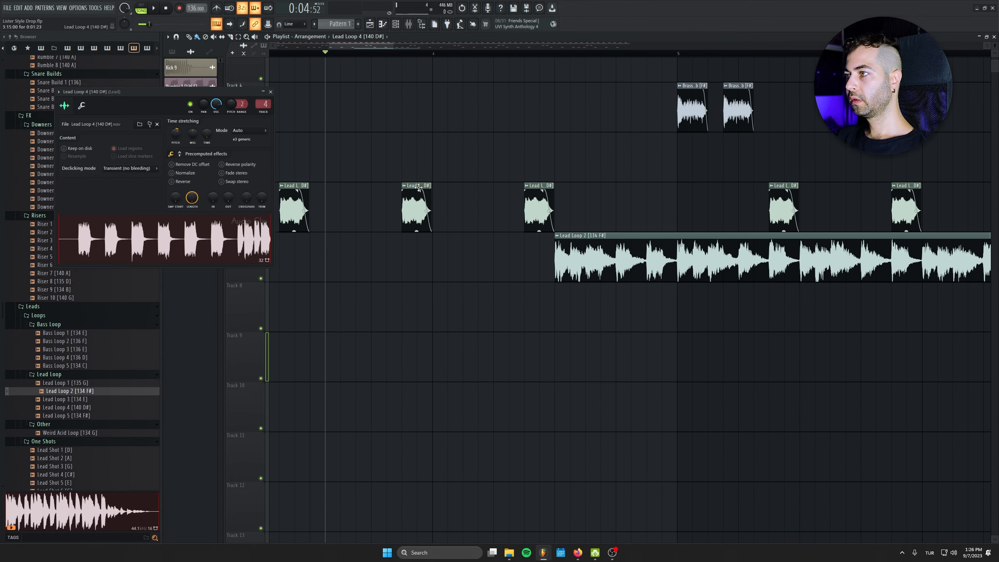
{"action": "double_click", "coordinate": [662, 263]}
{"action": "left_click", "coordinate": [280, 102]}
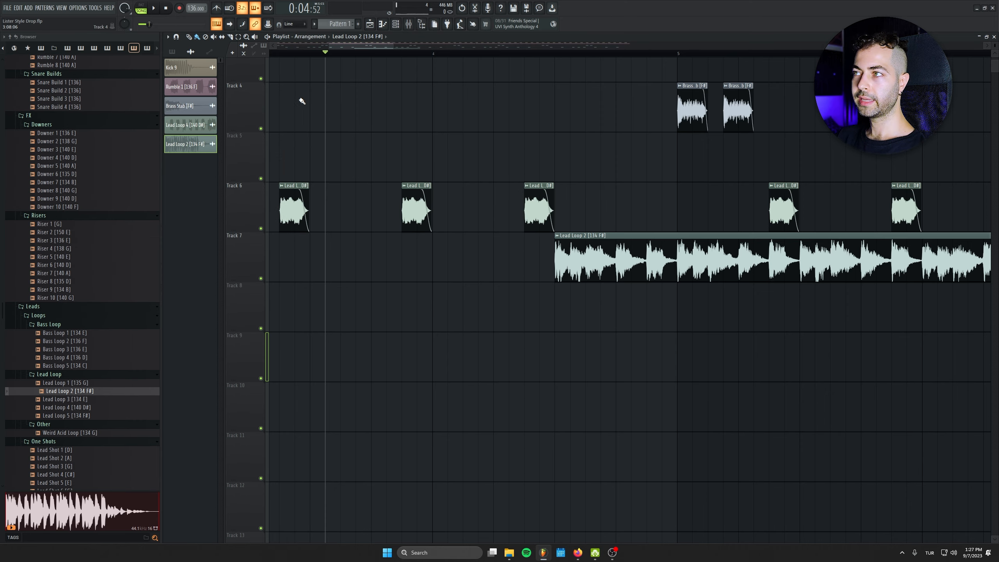
- Cut Lead Loop 2 at the start of bar 5, delete the part after the cut and play the half-bar fill
{"action": "scroll", "coordinate": [317, 100], "scroll_direction": "down", "scroll_amount": 4}
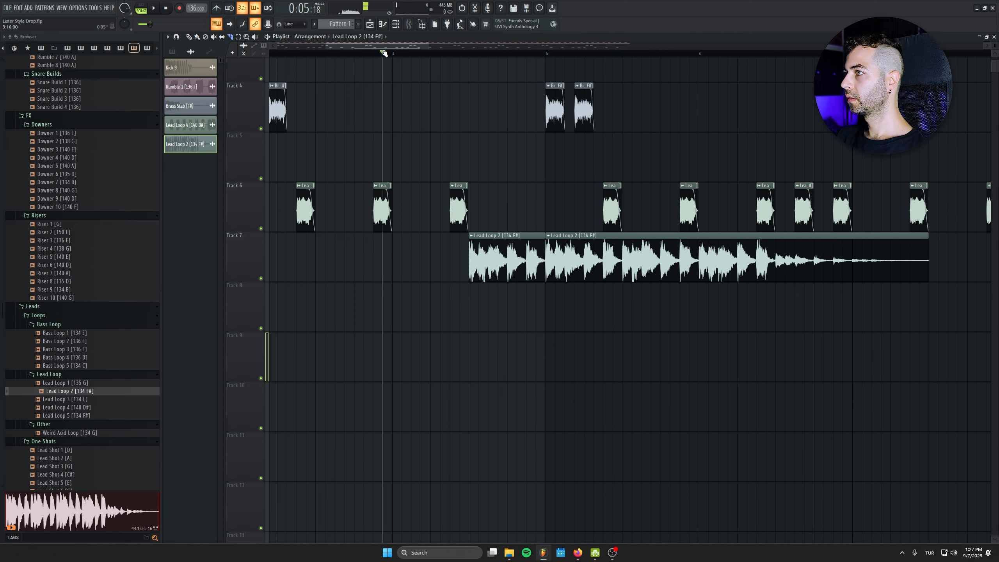
{"action": "left_click_drag", "start_coordinate": [384, 53], "coordinate": [393, 53]}
{"action": "key", "text": "space"}
{"action": "key", "text": "space"}
{"action": "key", "text": "p"}
{"action": "right_click", "coordinate": [562, 256]}
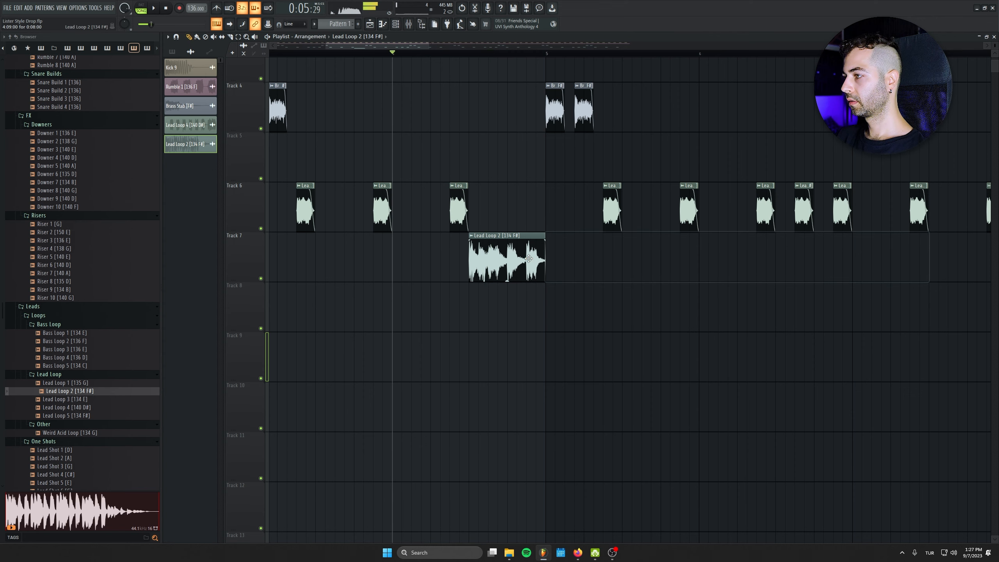
{"action": "left_click_drag", "start_coordinate": [529, 258], "coordinate": [546, 235]}
{"action": "key", "text": "space"}
{"action": "key", "text": "space"}
{"action": "key", "text": "space"}
{"action": "scroll", "coordinate": [399, 335], "scroll_direction": "down", "scroll_amount": 5}
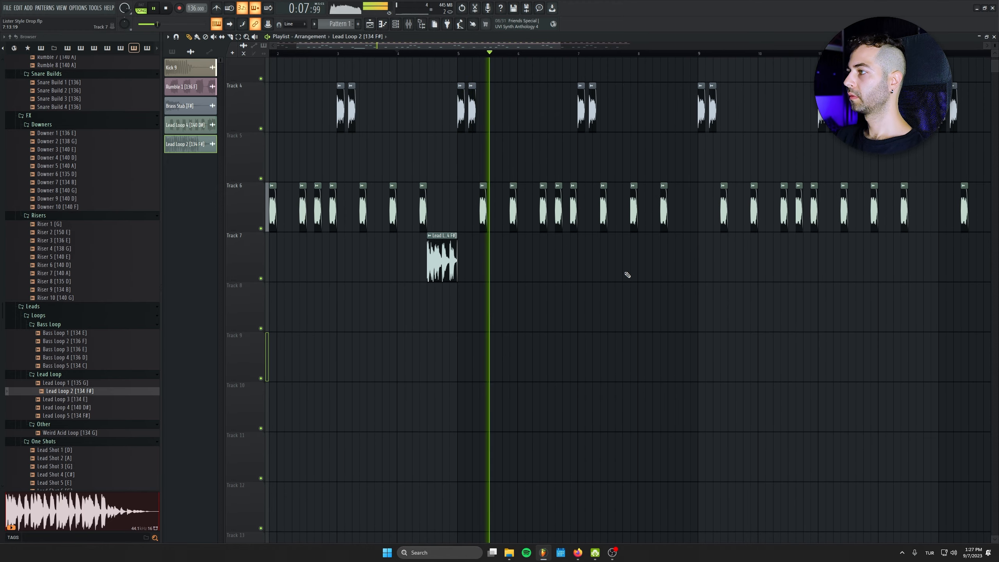
{"action": "key", "text": "space"}
- Place another Lead Loop 2 clip on Track 8 with its start trimmed to bar 8, and play the track soloed
{"action": "left_click_drag", "start_coordinate": [457, 293], "coordinate": [593, 293]}
{"action": "left_click_drag", "start_coordinate": [462, 311], "coordinate": [613, 309]}
{"action": "scroll", "coordinate": [765, 364], "scroll_direction": "up", "scroll_amount": 5}
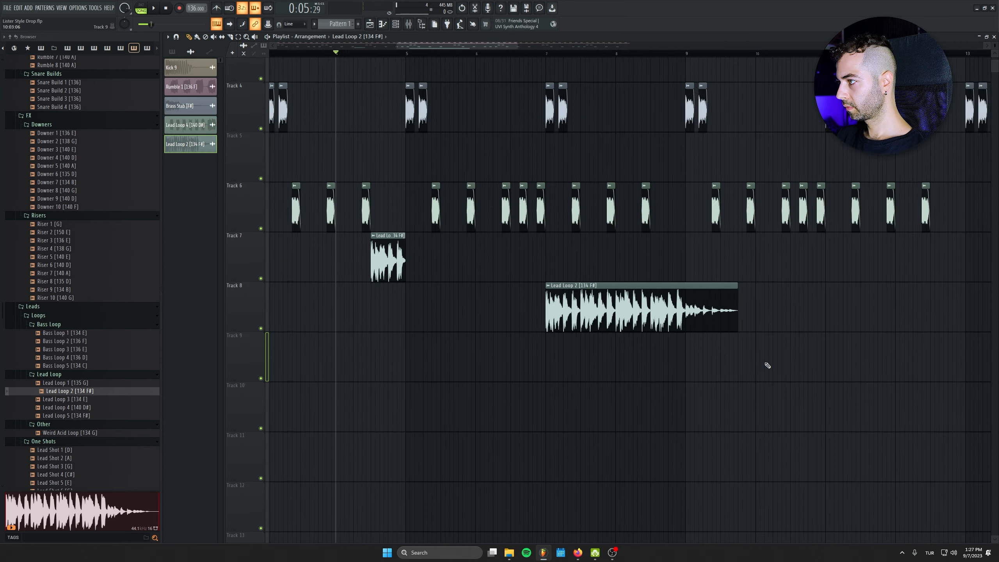
{"action": "left_click_drag", "start_coordinate": [346, 315], "coordinate": [428, 320]}
{"action": "right_click", "coordinate": [261, 328]}
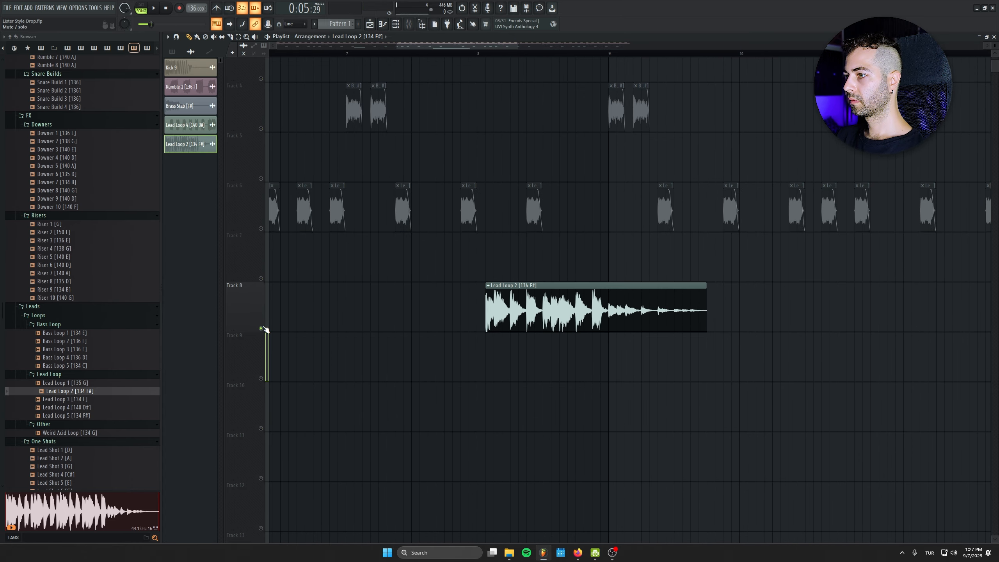
{"action": "key", "text": "space"}
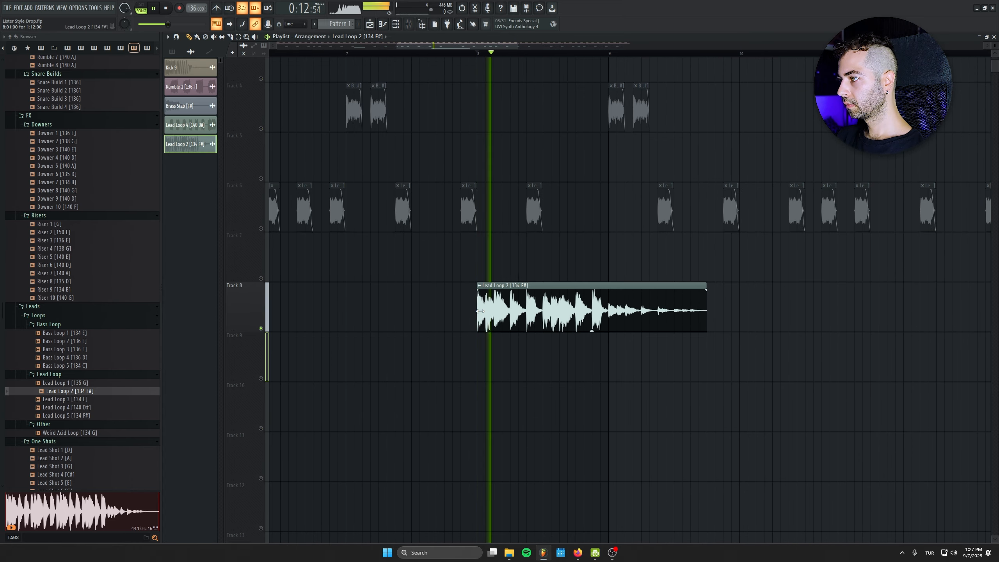
- Trim the Track 8 Lead Loop 2 clip to run from step 9 of bar 8 to the start of bar 9
{"action": "key", "text": "space"}
{"action": "left_click_drag", "start_coordinate": [487, 309], "coordinate": [547, 309]}
{"action": "key", "text": "space"}
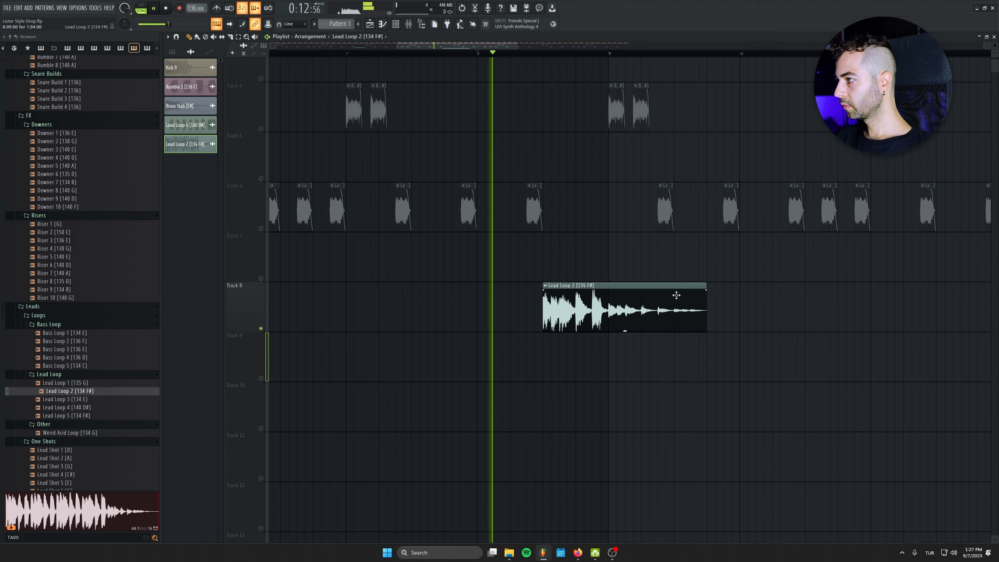
{"action": "left_click_drag", "start_coordinate": [705, 293], "coordinate": [609, 290]}
{"action": "key", "text": "space"}
{"action": "scroll", "coordinate": [491, 377], "scroll_direction": "down", "scroll_amount": 6}
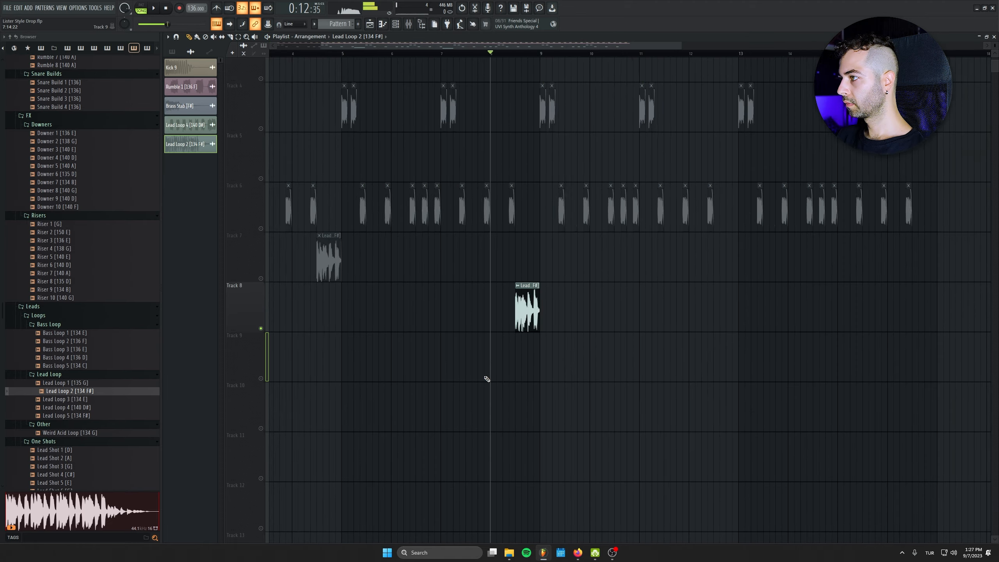
- Move the bar 4 Lead Loop 2 fill from Track 7 down to Track 8
{"action": "scroll", "coordinate": [306, 307], "scroll_direction": "up", "scroll_amount": 3}
{"action": "left_click_drag", "start_coordinate": [314, 256], "coordinate": [534, 268]}
{"action": "key", "text": "shift+Down"}
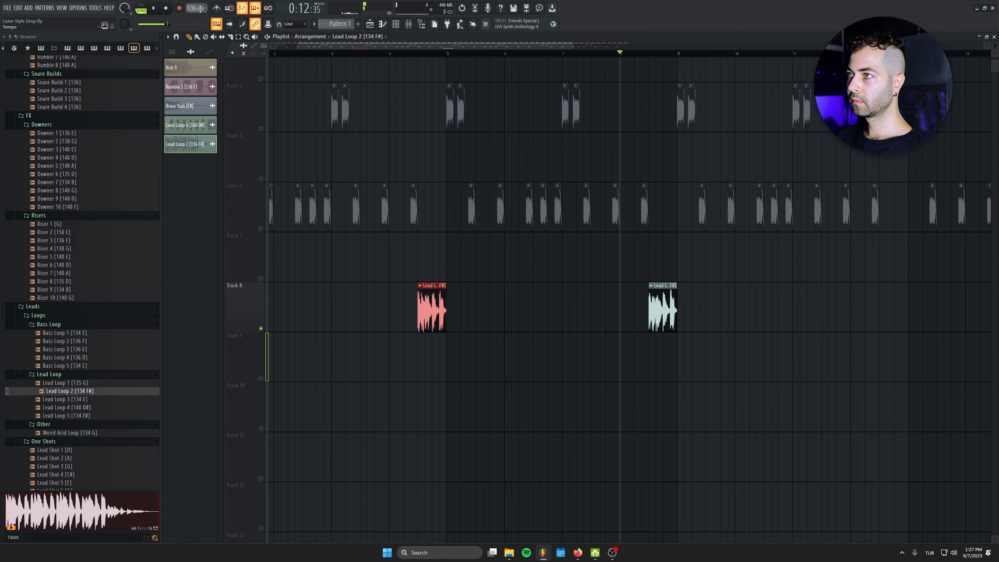
{"action": "right_click", "coordinate": [265, 126]}
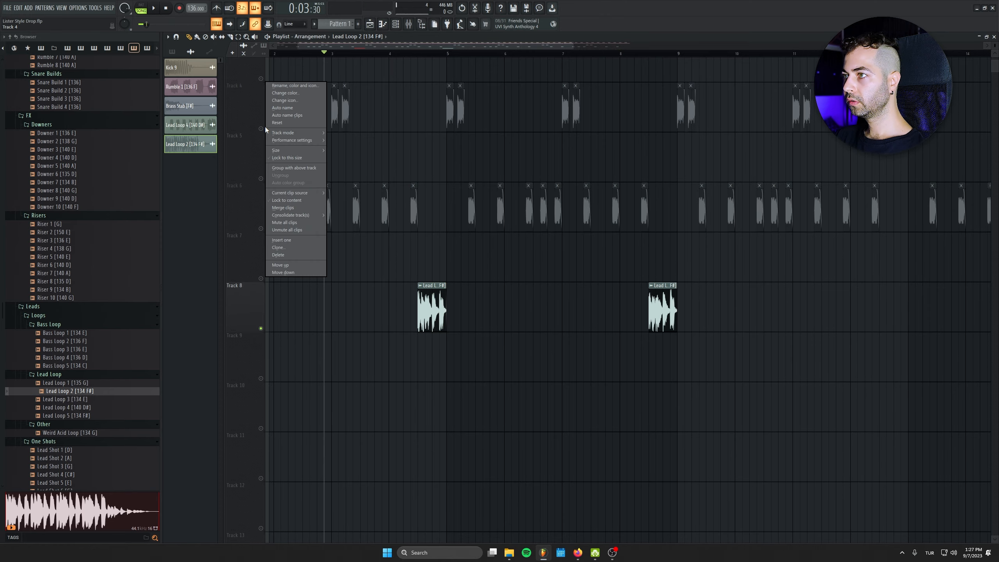
- Turn off the solo on Track 8 so that all playlist tracks play together
{"action": "right_click", "coordinate": [261, 129]}
{"action": "right_click", "coordinate": [261, 129]}
{"action": "scroll", "coordinate": [412, 322], "scroll_direction": "down", "scroll_amount": 4}
{"action": "scroll", "coordinate": [452, 280], "scroll_direction": "down", "scroll_amount": 3}
- Duplicate the two Lead Loop 2 fills on Track 8 to the ends of bars 12 and 16
{"action": "scroll", "coordinate": [453, 279], "scroll_direction": "up", "scroll_amount": 4}
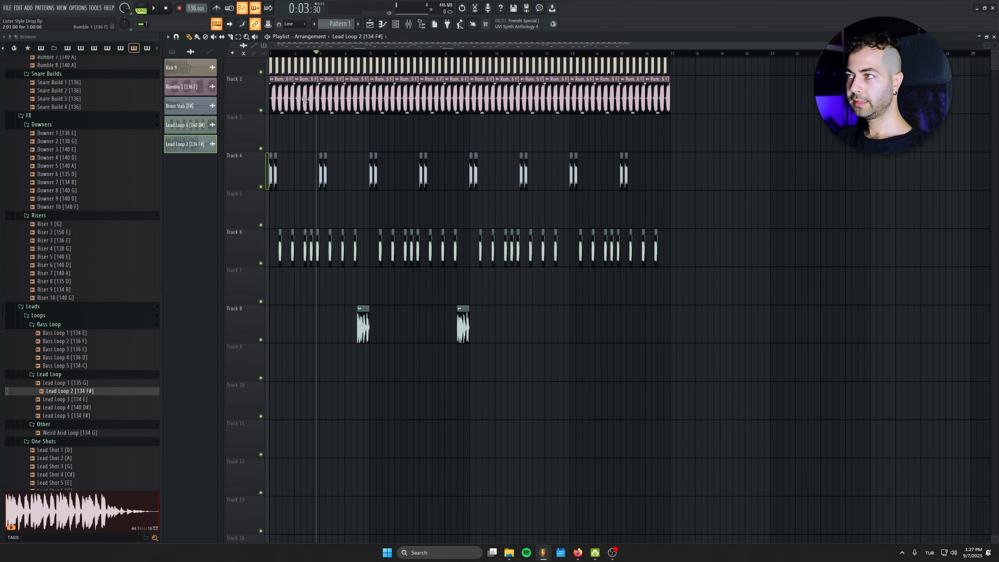
{"action": "left_click_drag", "start_coordinate": [544, 330], "coordinate": [312, 388]}
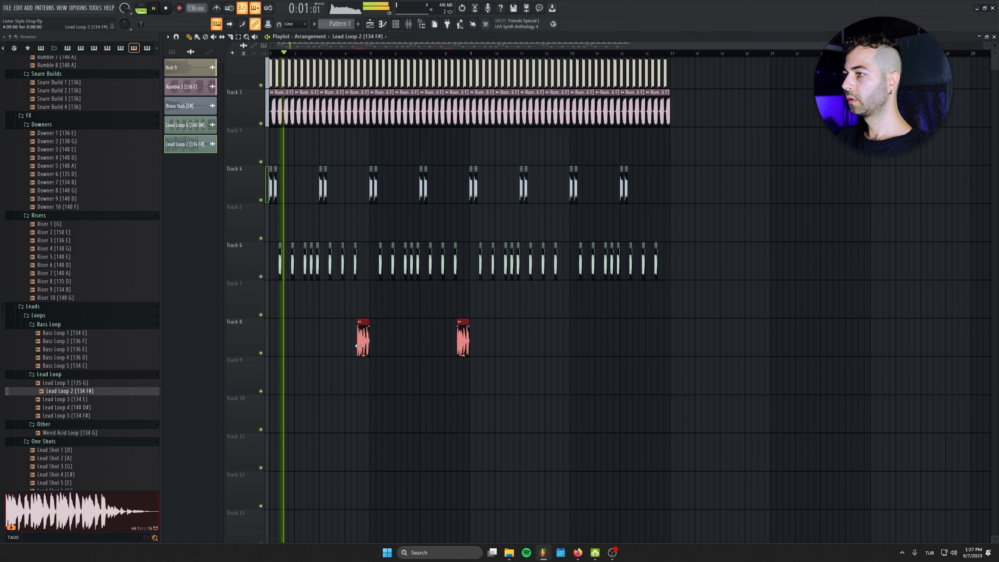
{"action": "mouse_move", "coordinate": [359, 344]}
{"action": "left_mouse_down"}
{"action": "mouse_move", "coordinate": [685, 344]}
{"action": "mouse_move", "coordinate": [559, 346]}
{"action": "left_mouse_up"}
{"action": "left_click", "coordinate": [686, 414], "text": "ctrl"}
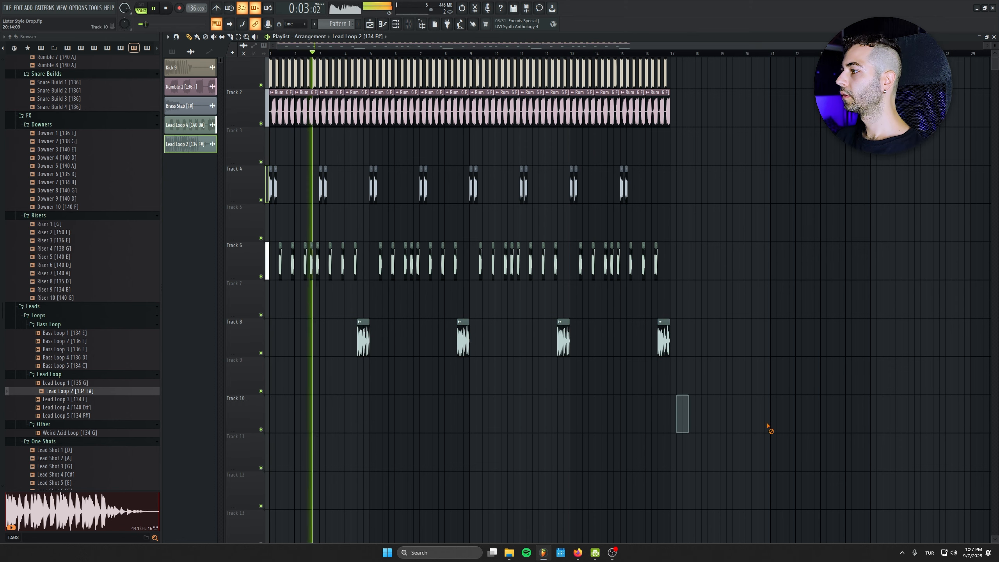
- Insert one empty track above the kick track at the head of the playlist
{"action": "scroll", "coordinate": [481, 401], "scroll_direction": "up", "scroll_amount": 2}
{"action": "scroll", "coordinate": [481, 401], "scroll_direction": "down", "scroll_amount": 1}
{"action": "right_click", "coordinate": [247, 62]}
{"action": "left_click", "coordinate": [279, 216]}
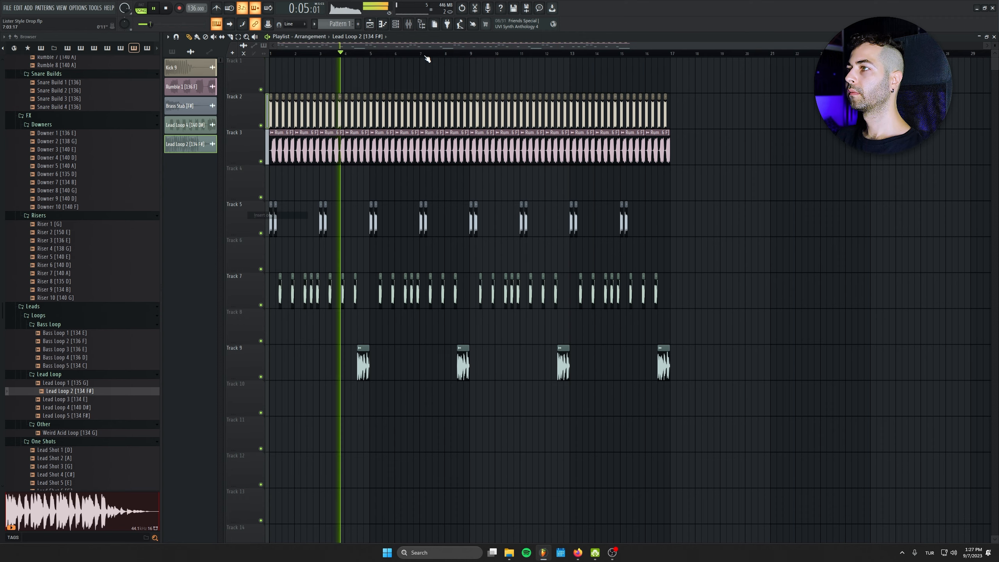
- Move the empty mixer Insert 5 to the first insert position, ahead of the Kick track
{"action": "left_click", "coordinate": [408, 24]}
{"action": "left_click", "coordinate": [395, 304]}
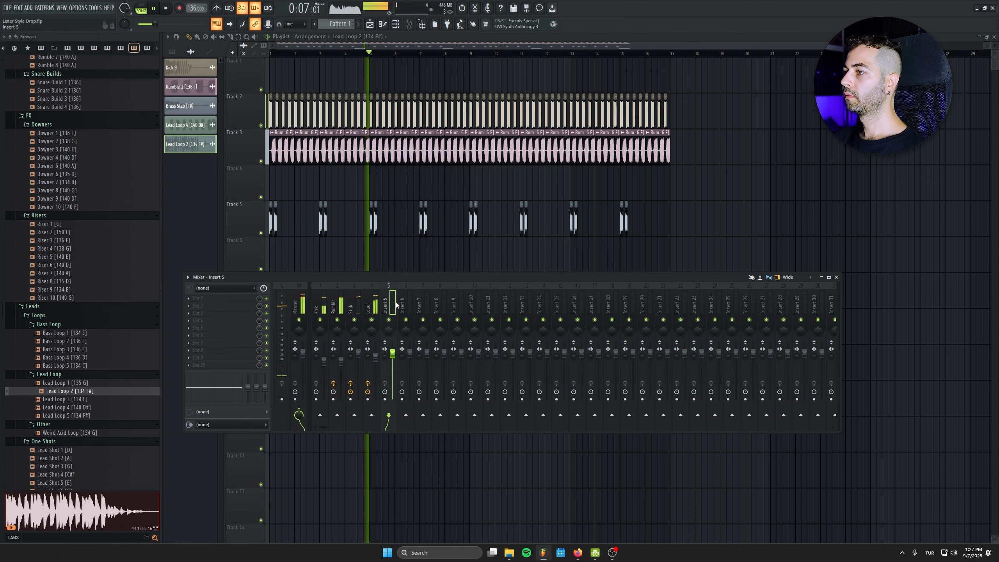
{"action": "key", "text": "alt+Left"}
{"action": "key", "text": "alt+Left"}
{"action": "key", "text": "alt+Left"}
{"action": "key", "text": "alt+Left"}
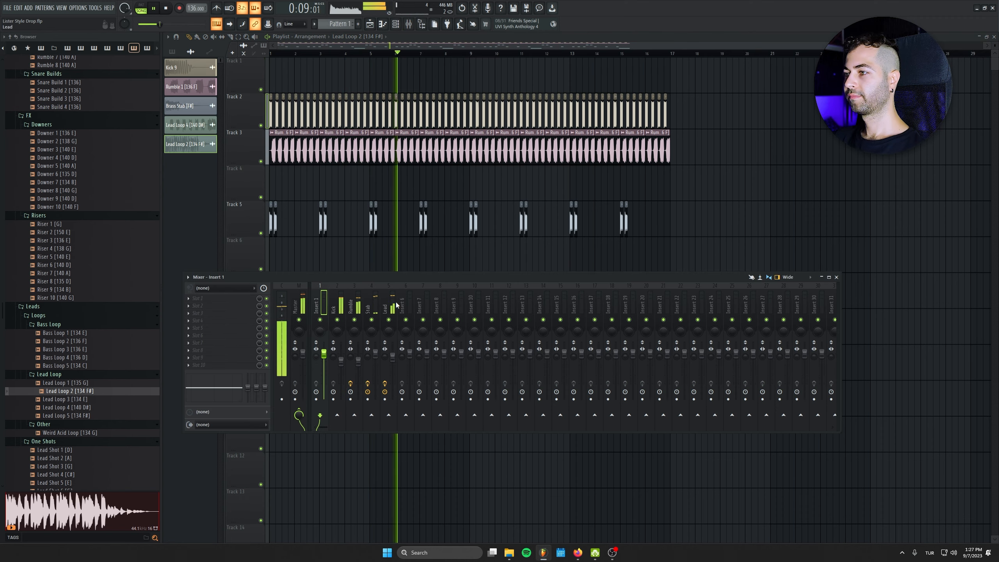
- Name the first mixer insert KICK BASS and save the project
{"action": "key", "text": "F2"}
{"action": "type", "text": "KICK BASS"}
{"action": "key", "text": "Return"}
{"action": "key", "text": "ctrl+s"}
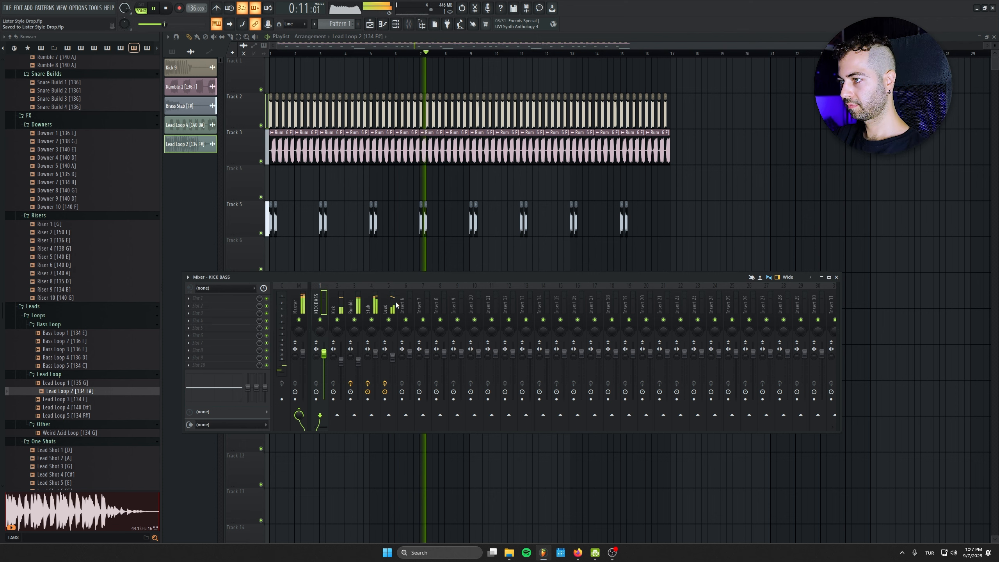
- Load FabFilter Simplon on the KICK BASS insert and create an automation clip for its Filter 2 frequency
{"action": "left_click", "coordinate": [223, 297]}
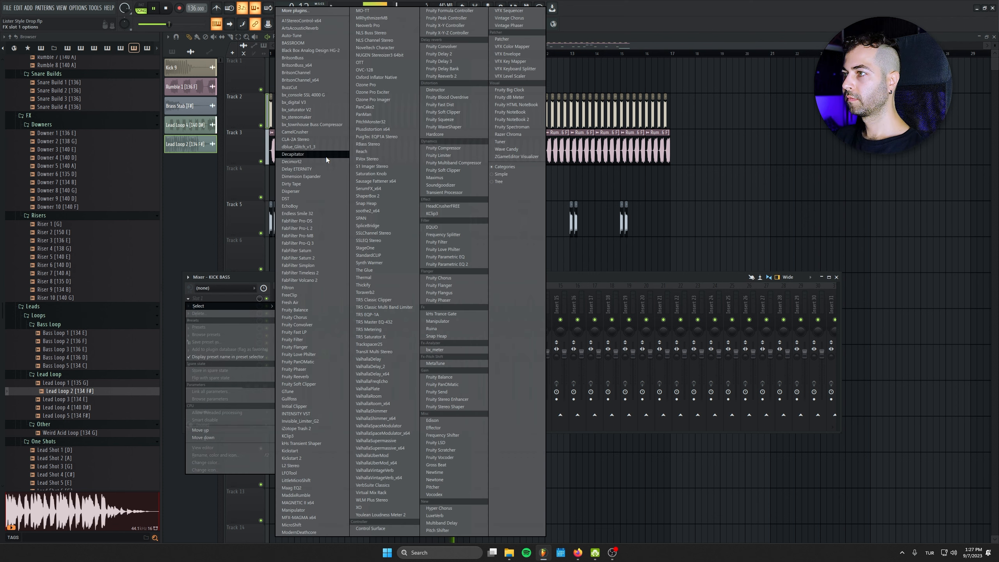
{"action": "left_click", "coordinate": [328, 265]}
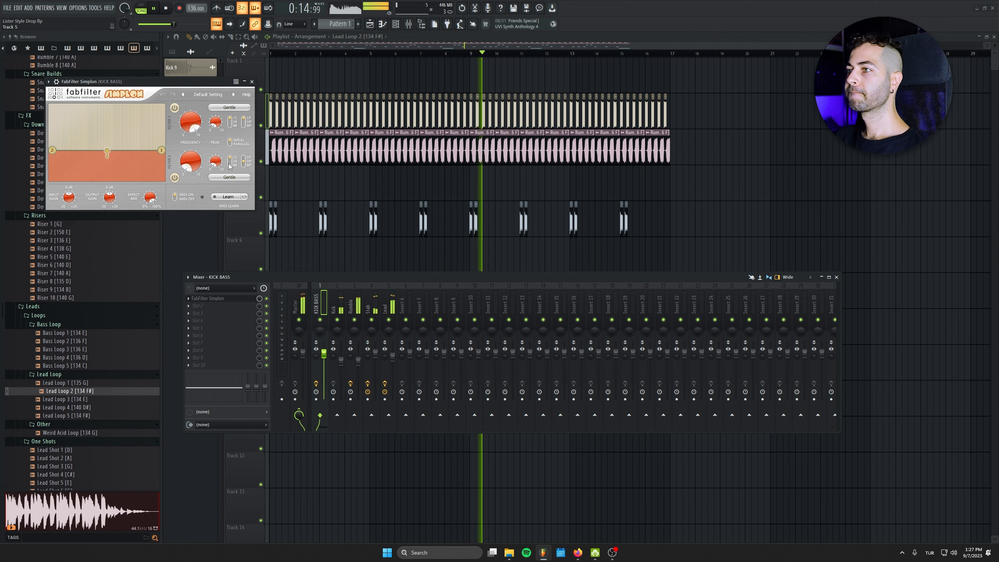
{"action": "key", "text": "space"}
- Route the Kick and Rumble mixer tracks only to KICK BASS, and close the Simplon and mixer windows
{"action": "right_click", "coordinate": [325, 413]}
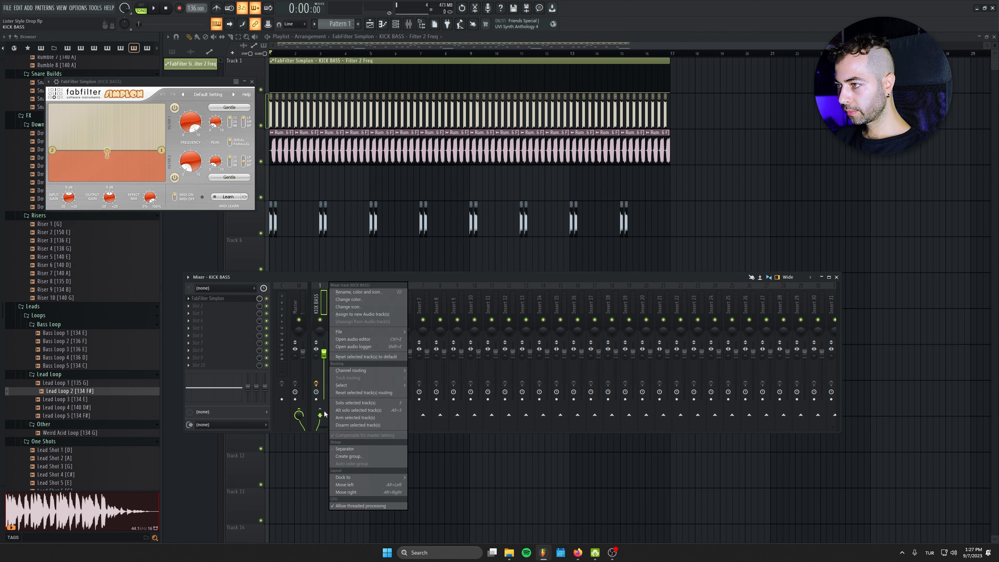
{"action": "left_click", "coordinate": [319, 299]}
{"action": "left_click", "coordinate": [337, 305]}
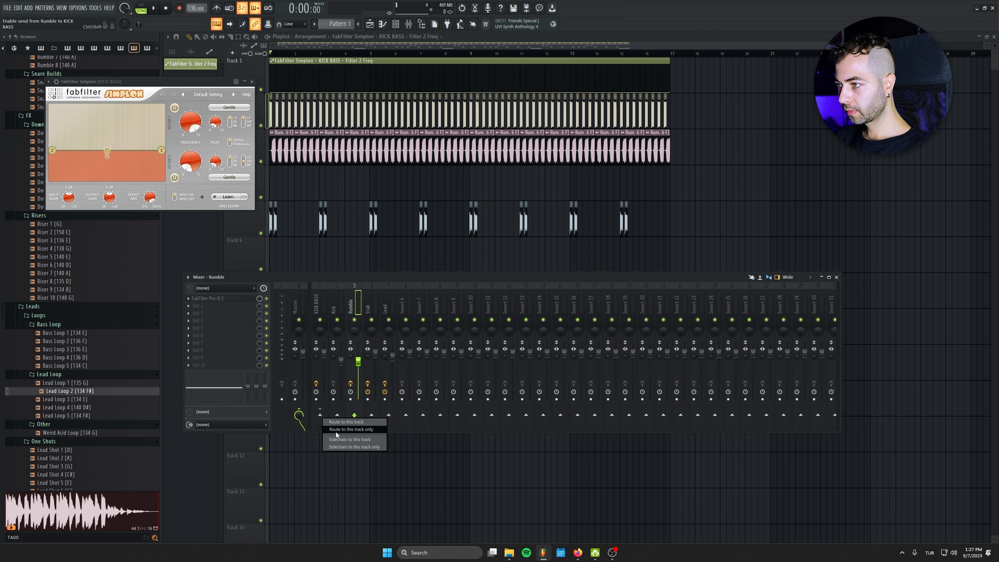
{"action": "left_click", "coordinate": [251, 82]}
{"action": "key", "text": "F9"}
- Clear the second half of bar 8 by trimming the rumble and deleting the kicks there
{"action": "scroll", "coordinate": [334, 134], "scroll_direction": "up", "scroll_amount": 3}
{"action": "scroll", "coordinate": [591, 234], "scroll_direction": "up", "scroll_amount": 5}
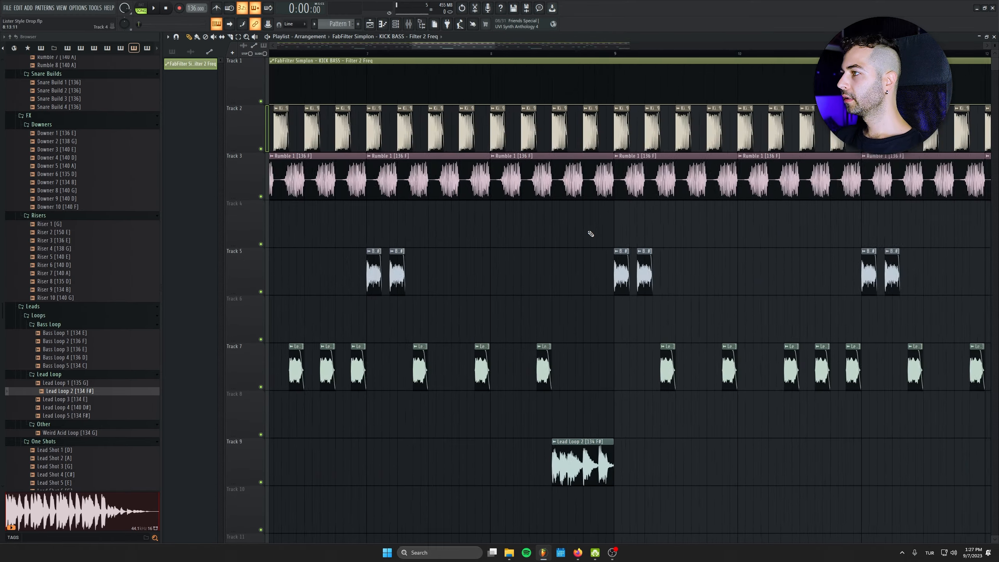
{"action": "scroll", "coordinate": [591, 234], "scroll_direction": "up", "scroll_amount": 3}
{"action": "left_click_drag", "start_coordinate": [644, 160], "coordinate": [589, 160]}
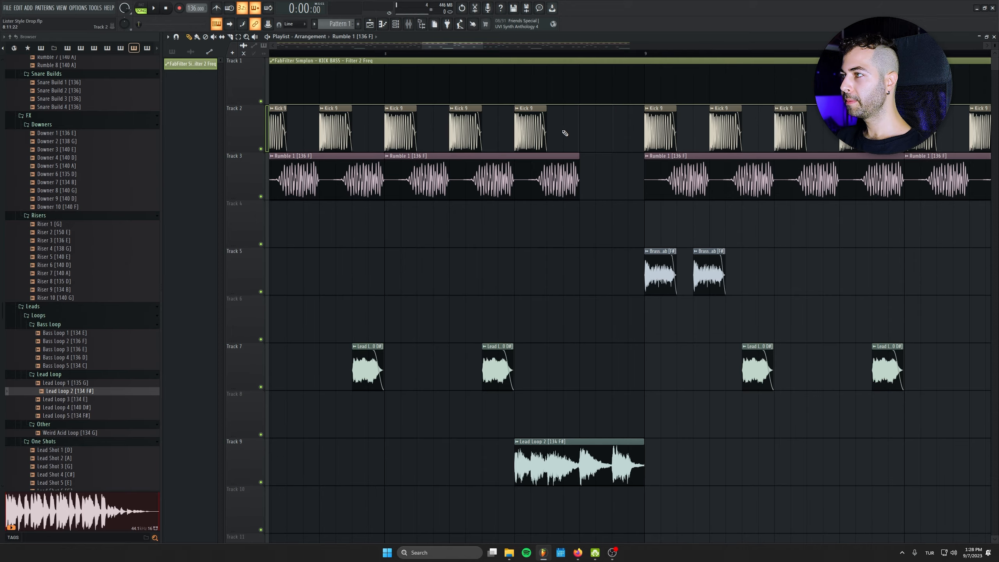
{"action": "scroll", "coordinate": [369, 258], "scroll_direction": "down", "scroll_amount": 6}
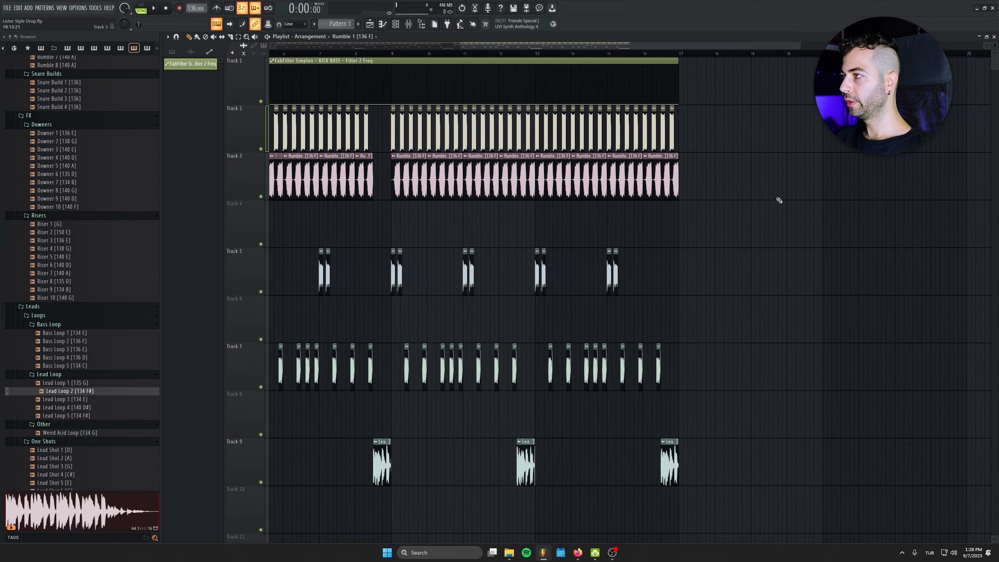
- Trim the rumble and delete the last two kicks to clear the second half of bar 16
{"action": "scroll", "coordinate": [736, 199], "scroll_direction": "up", "scroll_amount": 5}
{"action": "scroll", "coordinate": [480, 188], "scroll_direction": "left", "scroll_amount": 3}
{"action": "left_click_drag", "start_coordinate": [654, 156], "coordinate": [541, 155]}
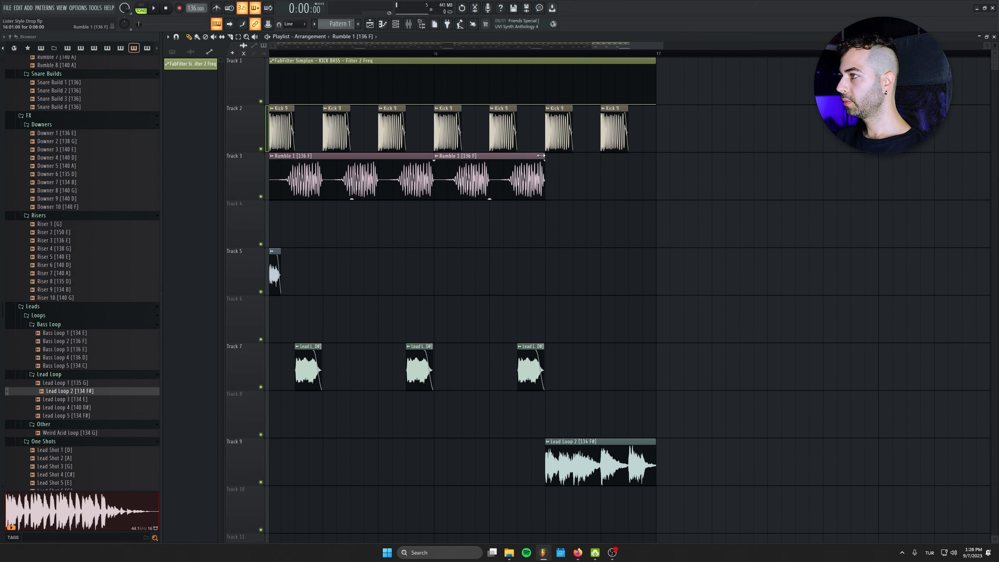
{"action": "right_click", "coordinate": [615, 133]}
{"action": "right_click", "coordinate": [561, 133]}
{"action": "scroll", "coordinate": [570, 277], "scroll_direction": "down", "scroll_amount": 6}
{"action": "scroll", "coordinate": [416, 236], "scroll_direction": "left", "scroll_amount": 3}
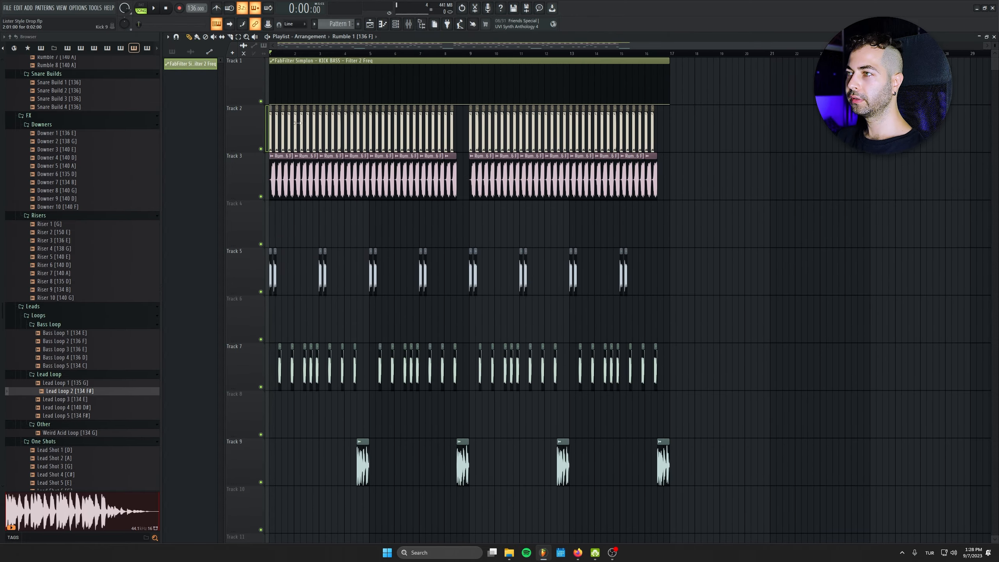
- Shape the Filter 2 automation to jump to 39% at bar 8, hold that value and drop back at bar 9
{"action": "scroll", "coordinate": [394, 157], "scroll_direction": "up", "scroll_amount": 2}
{"action": "scroll", "coordinate": [491, 110], "scroll_direction": "up", "scroll_amount": 2}
{"action": "left_click", "coordinate": [495, 91]}
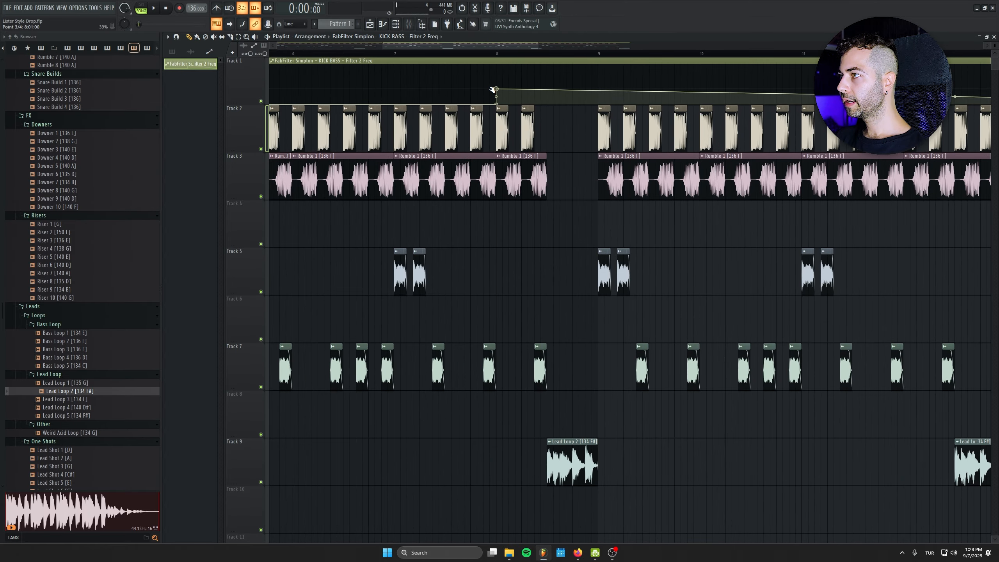
{"action": "right_click", "coordinate": [496, 91]}
{"action": "left_click", "coordinate": [518, 212]}
{"action": "left_click", "coordinate": [598, 93]}
{"action": "right_click", "coordinate": [599, 93]}
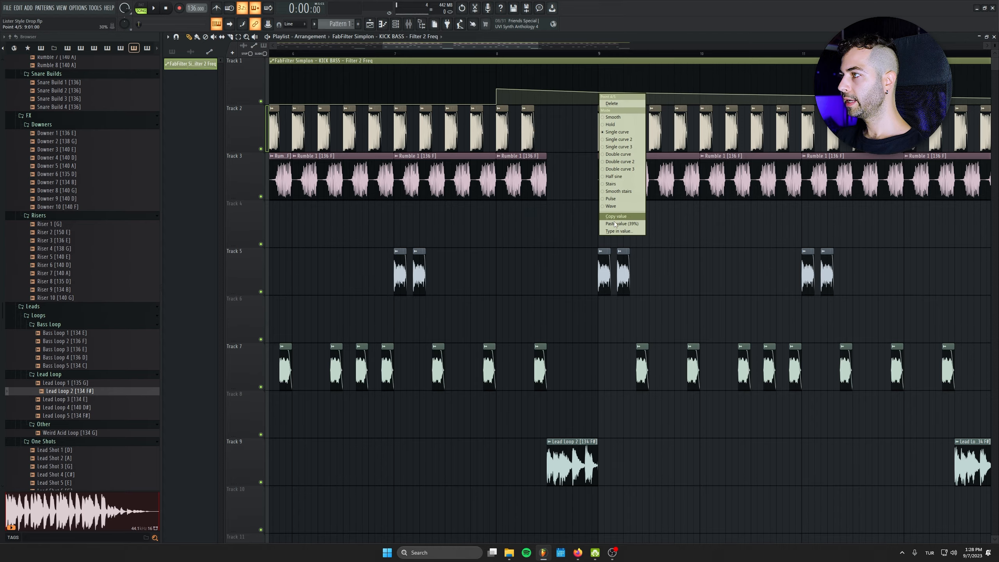
{"action": "left_click", "coordinate": [620, 226]}
{"action": "right_click", "coordinate": [599, 103]}
- End the filter automation clip at bar 9, repeat it up to bar 17, and start playback just before bar 8
{"action": "scroll", "coordinate": [590, 127], "scroll_direction": "down", "scroll_amount": 3}
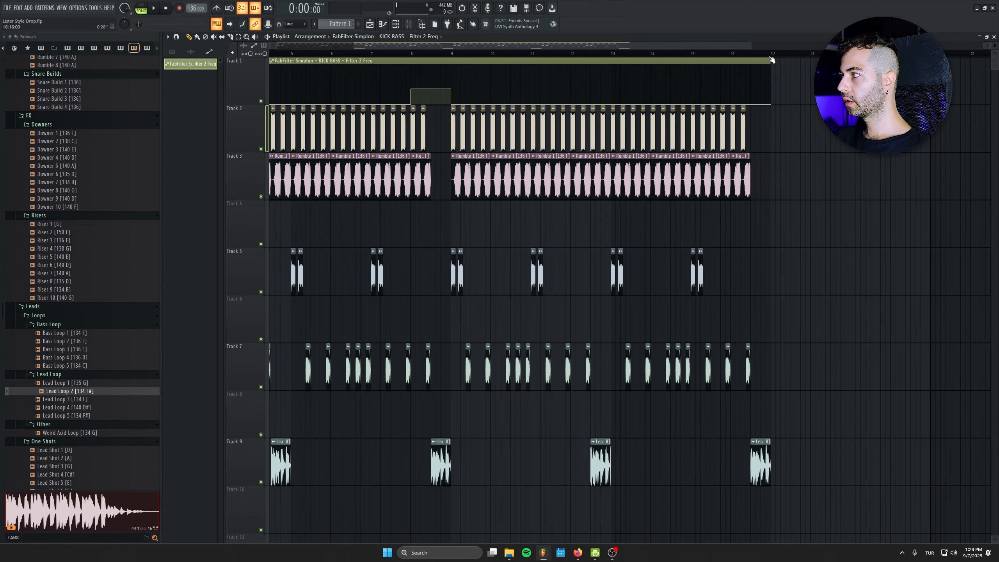
{"action": "mouse_move", "coordinate": [771, 62]}
{"action": "left_mouse_down"}
{"action": "mouse_move", "coordinate": [469, 62]}
{"action": "mouse_move", "coordinate": [774, 67]}
{"action": "left_mouse_up"}
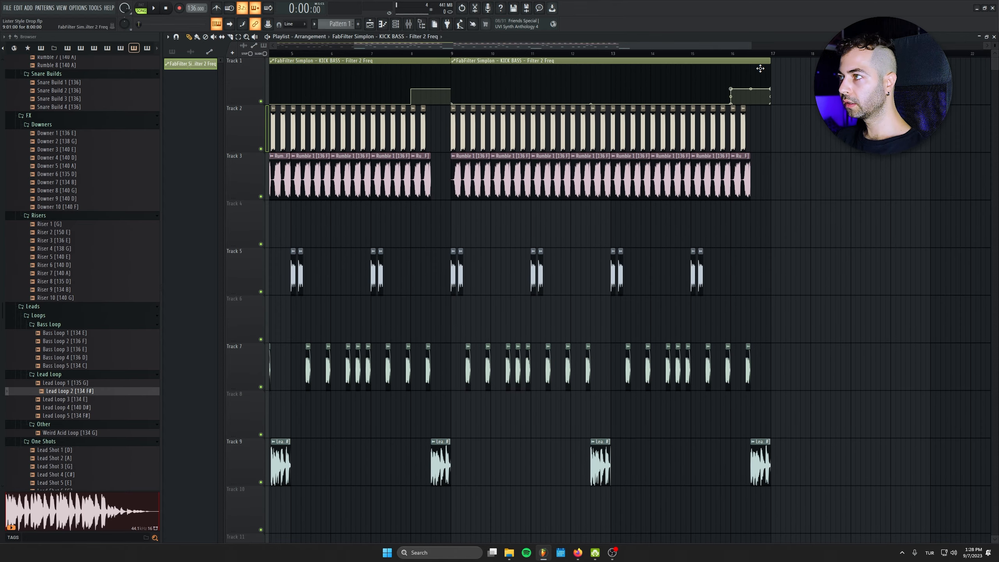
{"action": "left_click", "coordinate": [395, 55]}
{"action": "key", "text": "space"}
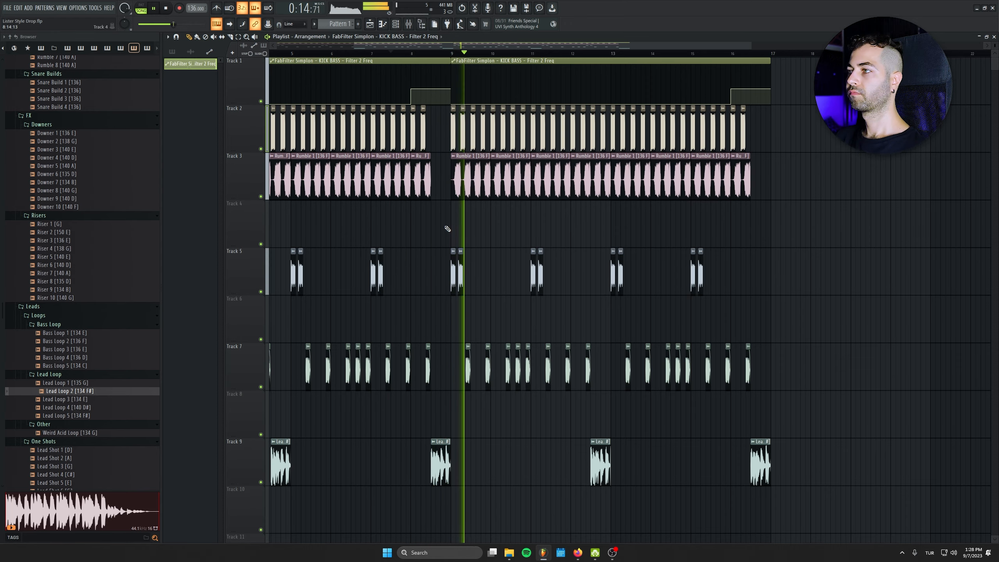
- Listen to the drop with the filter automation and stop playback
{"action": "left_click", "coordinate": [812, 236]}
{"action": "key", "text": "ctrl+z"}
{"action": "scroll", "coordinate": [516, 249], "scroll_direction": "down", "scroll_amount": 3}
{"action": "scroll", "coordinate": [525, 250], "scroll_direction": "down", "scroll_amount": 4}
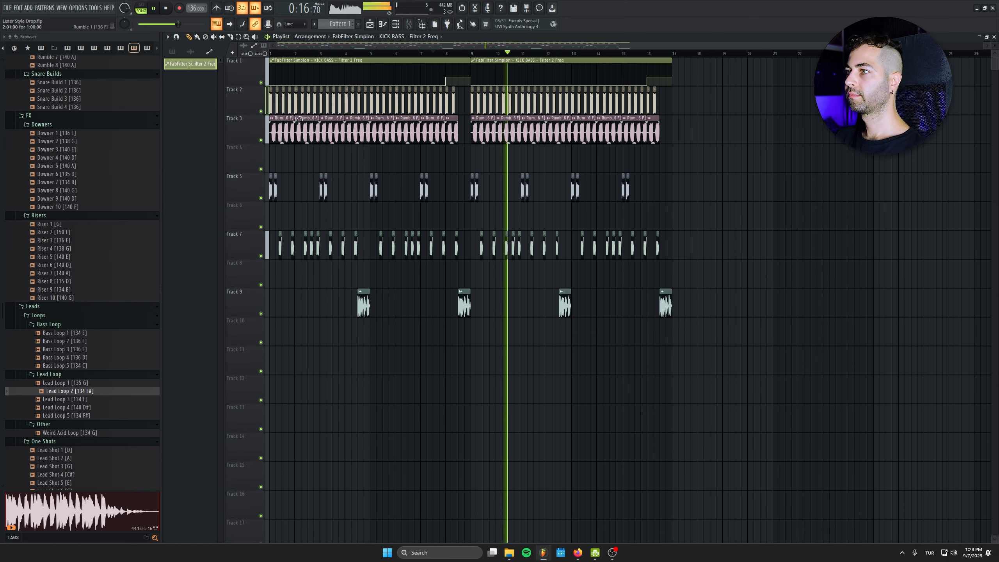
{"action": "key", "text": "space"}
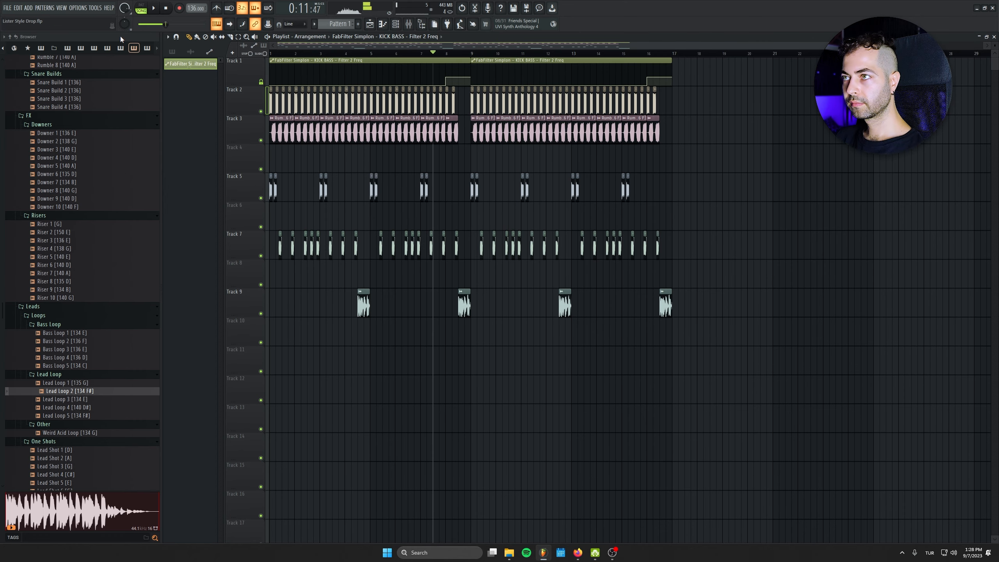
{"action": "left_click", "coordinate": [165, 7]}
- Preview the pack's hat loops and place Hat Loop 5 on Track 10 at bar 5
{"action": "scroll", "coordinate": [122, 252], "scroll_direction": "up", "scroll_amount": 12}
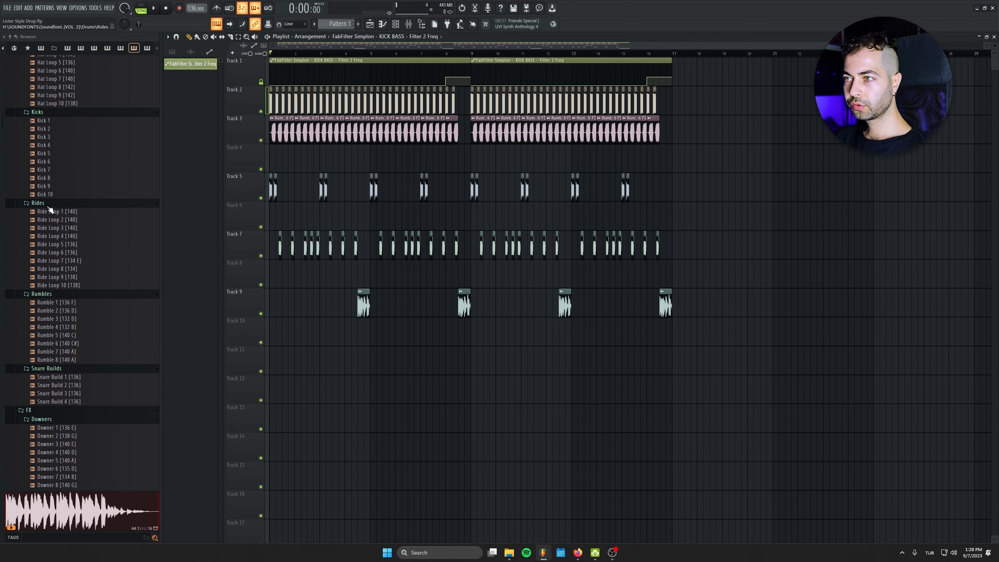
{"action": "left_click", "coordinate": [74, 114]}
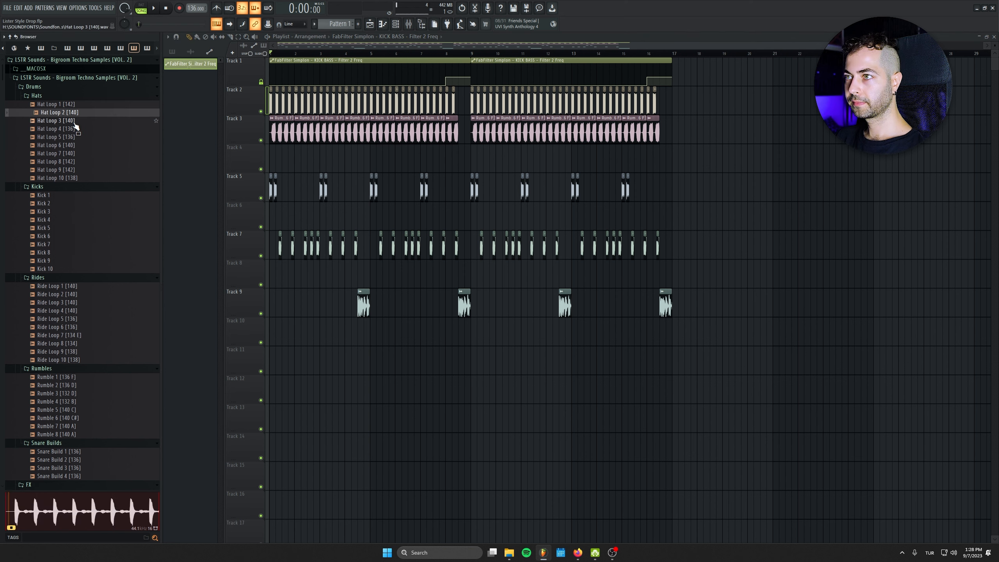
{"action": "left_click", "coordinate": [78, 139]}
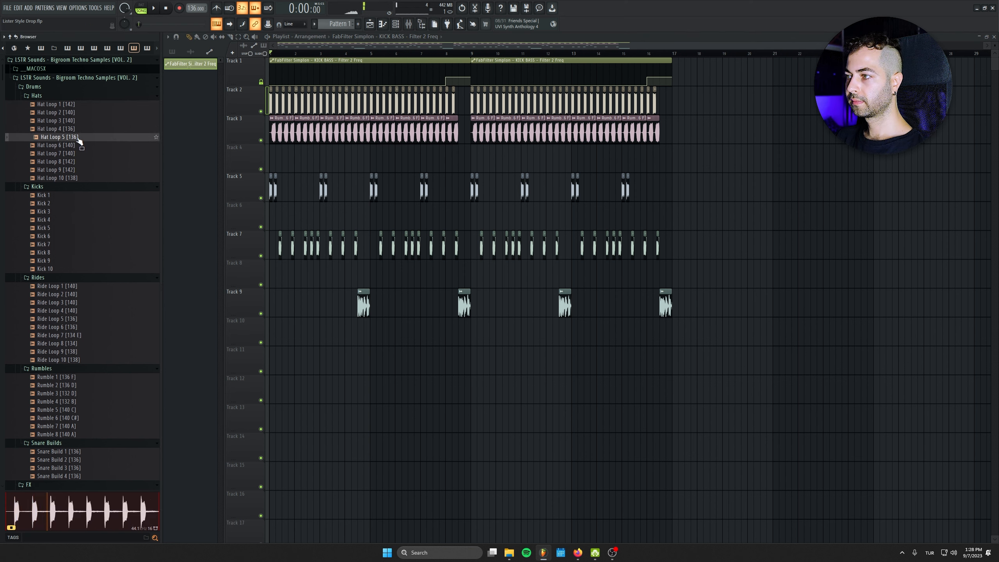
{"action": "left_click", "coordinate": [86, 178]}
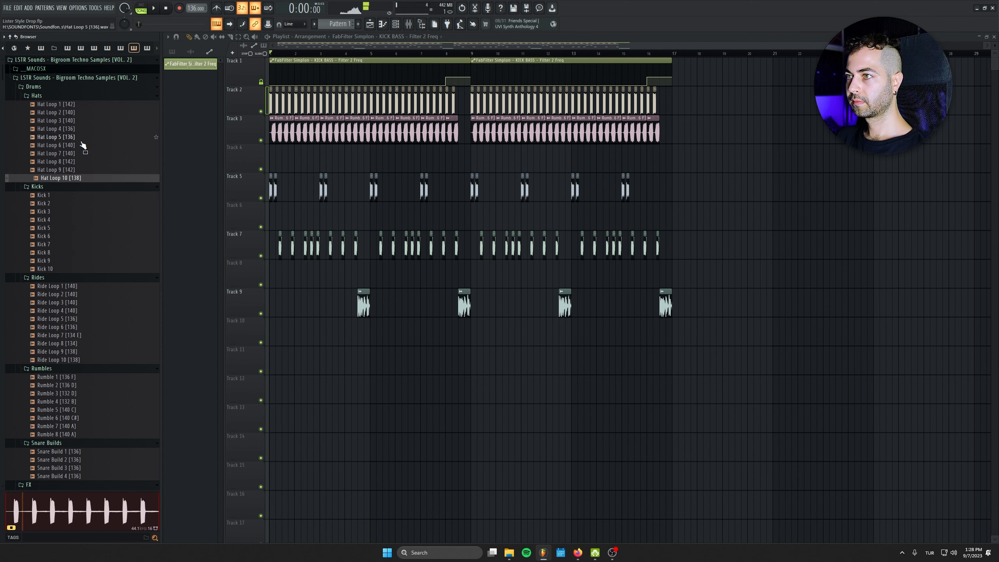
{"action": "left_click", "coordinate": [82, 142]}
{"action": "left_click_drag", "start_coordinate": [484, 412], "coordinate": [373, 344]}
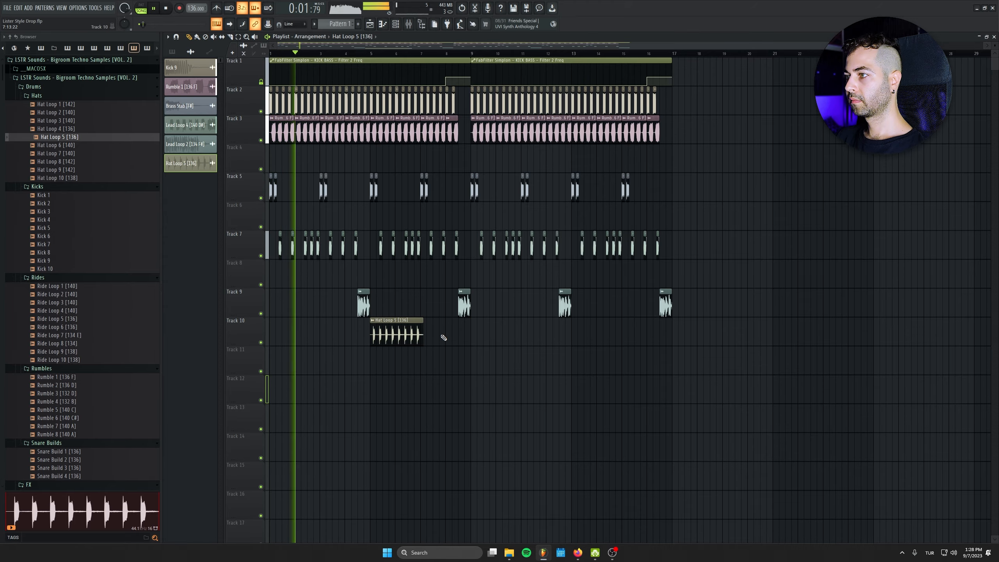
{"action": "left_click", "coordinate": [423, 334]}
{"action": "scroll", "coordinate": [422, 334], "scroll_direction": "up", "scroll_amount": 3}
{"action": "mouse_move", "coordinate": [471, 337]}
{"action": "left_mouse_down"}
{"action": "mouse_move", "coordinate": [492, 387]}
{"action": "mouse_move", "coordinate": [479, 319]}
{"action": "left_mouse_up"}
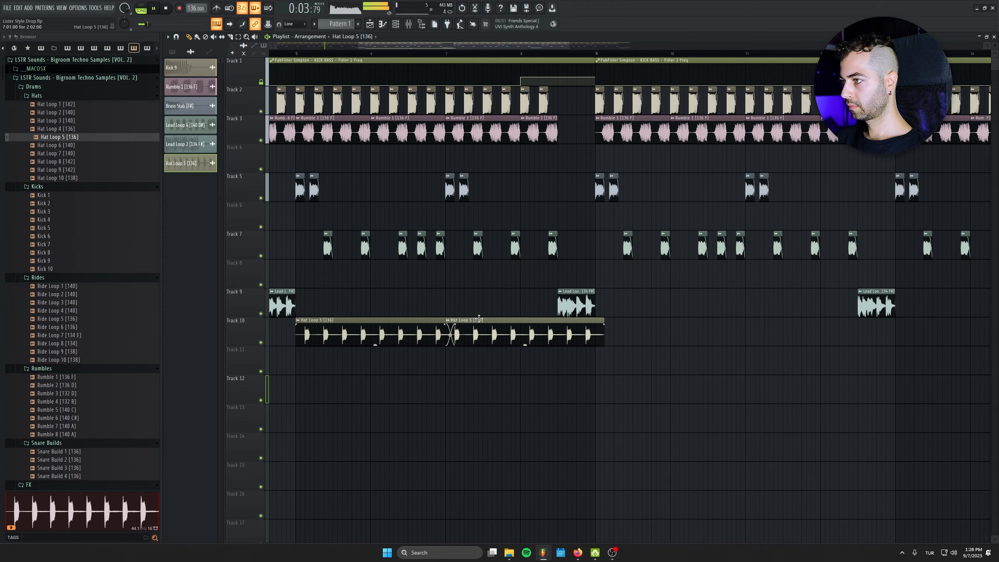
{"action": "right_click", "coordinate": [496, 324]}
- Slice the Hat Loop 5 clip on Track 10 at the starts of bars 6 and 7
{"action": "scroll", "coordinate": [305, 373], "scroll_direction": "up", "scroll_amount": 3}
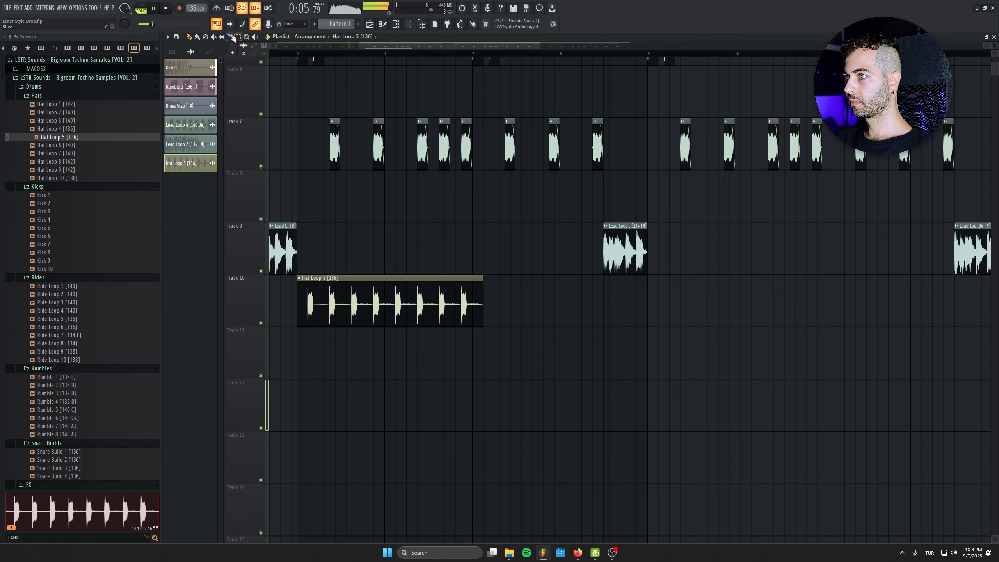
{"action": "left_click", "coordinate": [472, 316]}
{"action": "left_click", "coordinate": [385, 314]}
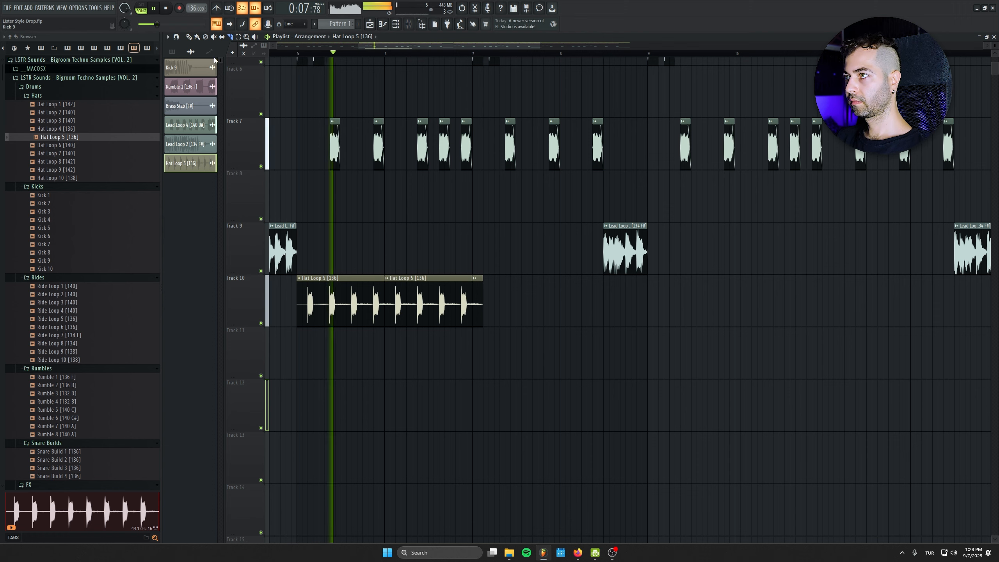
- Place one-bar Hat Loop 5 clips on Track 10 in bars 7 and 8, replacing the leftover slice at bar 7
{"action": "left_click", "coordinate": [189, 37]}
{"action": "left_click_drag", "start_coordinate": [516, 303], "coordinate": [477, 303]}
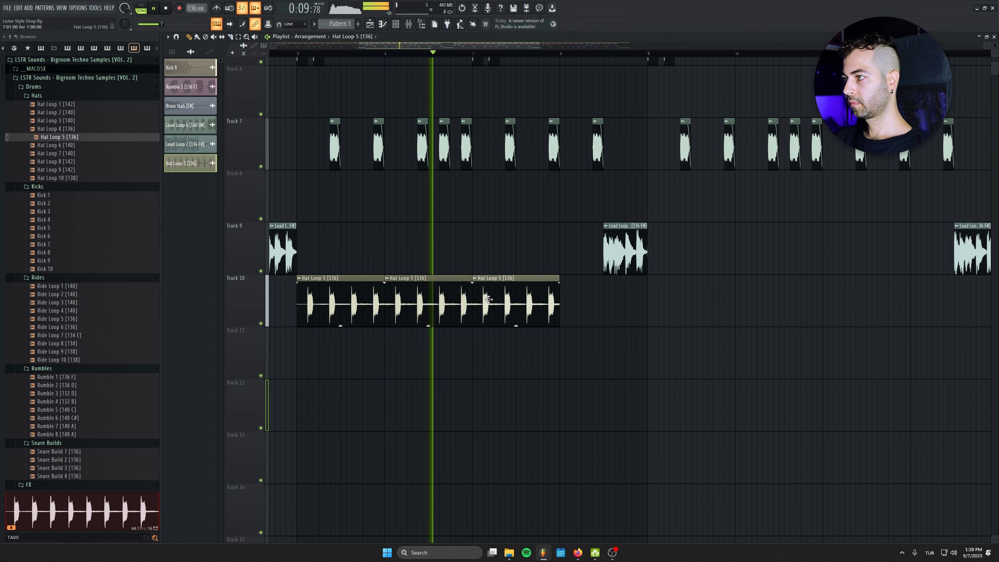
{"action": "left_click", "coordinate": [597, 304]}
{"action": "left_click_drag", "start_coordinate": [597, 304], "coordinate": [565, 304]}
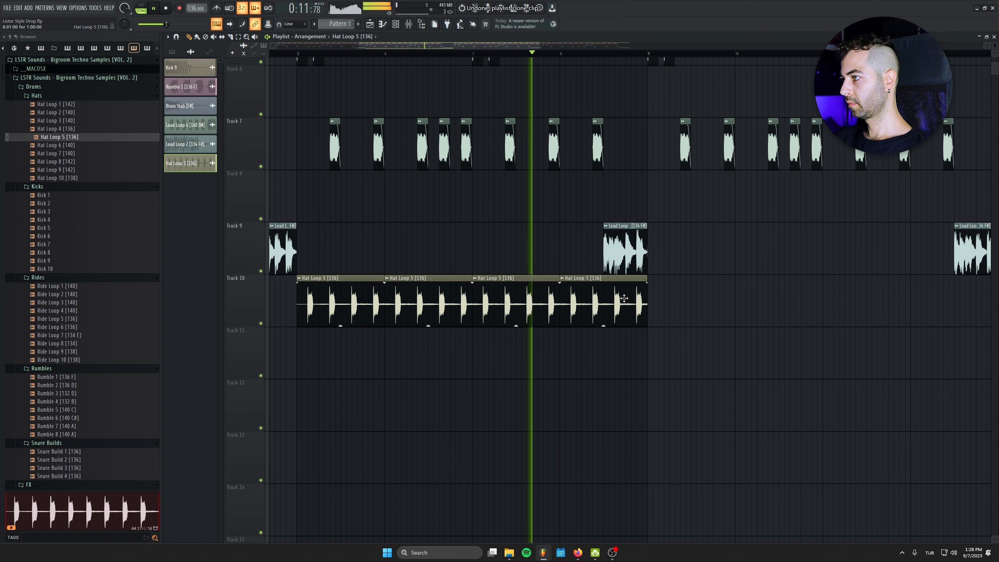
- End the bar 8 hat clip where the Lead Loop 2 fill starts, and duplicate the hat pattern to bars 9 and 13
{"action": "mouse_move", "coordinate": [642, 276]}
{"action": "left_mouse_down"}
{"action": "mouse_move", "coordinate": [598, 285]}
{"action": "mouse_move", "coordinate": [646, 291]}
{"action": "mouse_move", "coordinate": [601, 303]}
{"action": "mouse_move", "coordinate": [321, 297]}
{"action": "left_mouse_up"}
{"action": "mouse_move", "coordinate": [326, 295]}
{"action": "left_mouse_down"}
{"action": "mouse_move", "coordinate": [796, 290]}
{"action": "mouse_move", "coordinate": [680, 292]}
{"action": "left_mouse_up"}
{"action": "scroll", "coordinate": [539, 334], "scroll_direction": "down", "scroll_amount": 3}
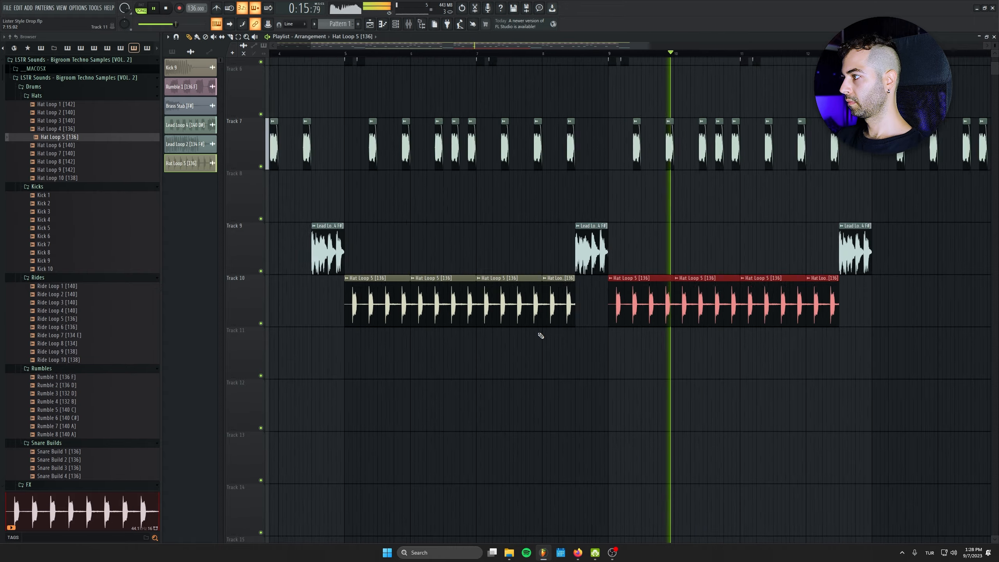
{"action": "key", "text": "space"}
{"action": "scroll", "coordinate": [789, 310], "scroll_direction": "up", "scroll_amount": 3}
{"action": "mouse_move", "coordinate": [468, 299]}
{"action": "left_mouse_down"}
{"action": "mouse_move", "coordinate": [857, 297]}
{"action": "mouse_move", "coordinate": [765, 297]}
{"action": "left_mouse_up"}
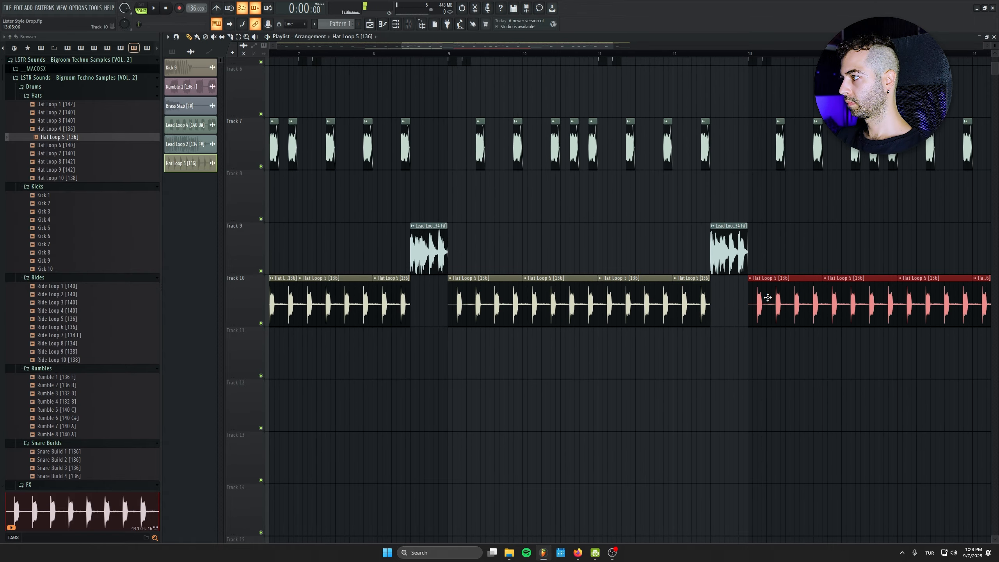
- Preview further hat and ride loops and the downer effects in the sample pack
{"action": "scroll", "coordinate": [553, 361], "scroll_direction": "down", "scroll_amount": 2}
{"action": "scroll", "coordinate": [552, 362], "scroll_direction": "down", "scroll_amount": 2}
{"action": "left_click", "coordinate": [605, 405], "text": "ctrl"}
{"action": "scroll", "coordinate": [700, 390], "scroll_direction": "left", "scroll_amount": 1}
{"action": "scroll", "coordinate": [550, 385], "scroll_direction": "down", "scroll_amount": 2}
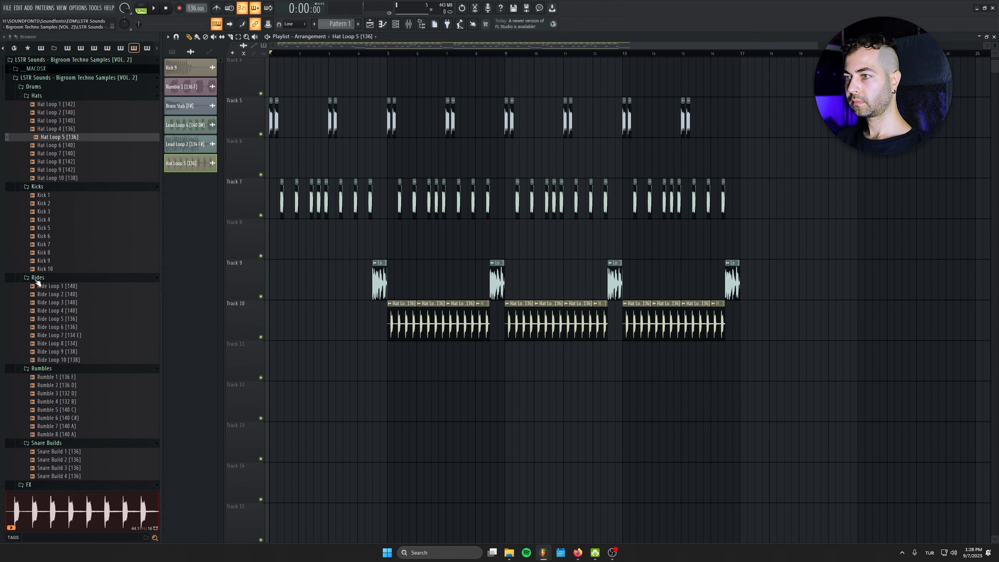
{"action": "left_click", "coordinate": [64, 104]}
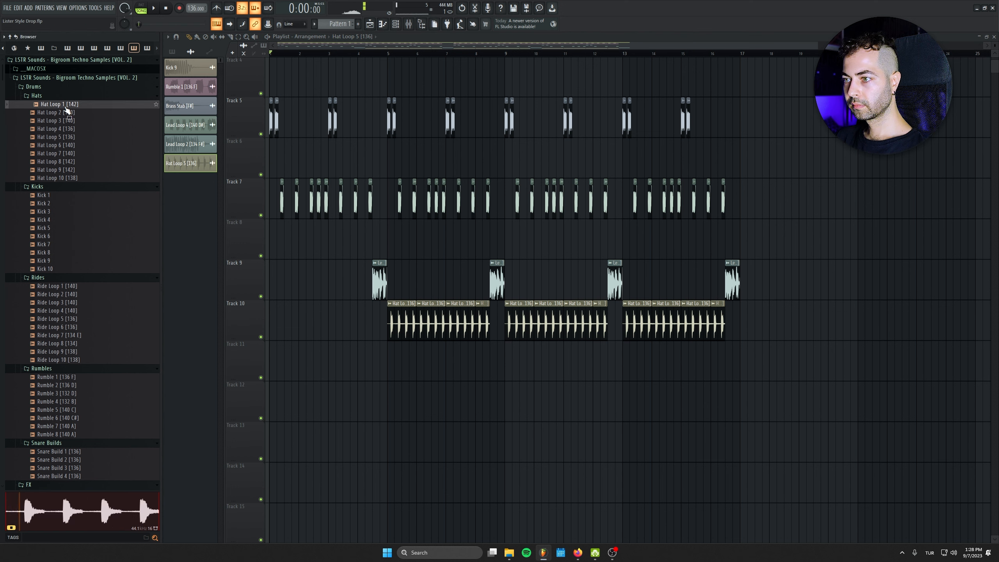
{"action": "left_click", "coordinate": [63, 153]}
{"action": "left_click", "coordinate": [67, 178]}
{"action": "left_click", "coordinate": [76, 327]}
{"action": "scroll", "coordinate": [79, 320], "scroll_direction": "down", "scroll_amount": 3}
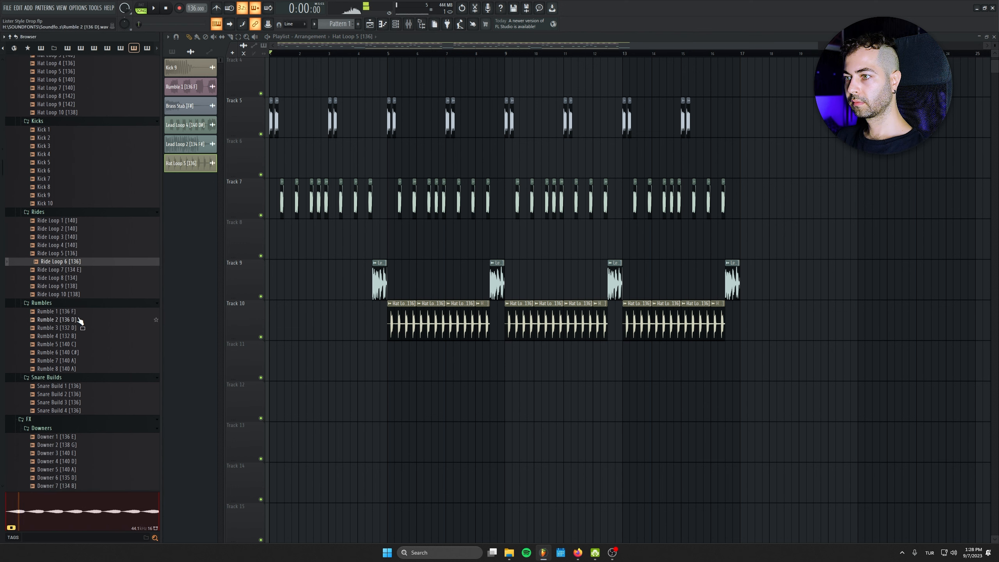
{"action": "left_click", "coordinate": [81, 327]}
{"action": "scroll", "coordinate": [82, 319], "scroll_direction": "down", "scroll_amount": 3}
{"action": "left_click", "coordinate": [83, 320]}
{"action": "left_click", "coordinate": [84, 370]}
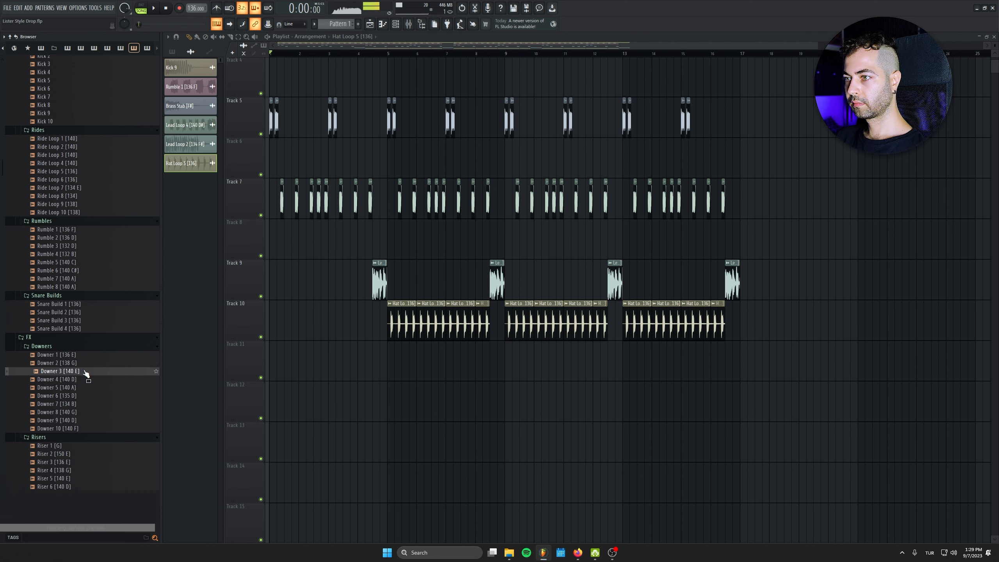
- Preview the pack's risers and place Riser 8 on Track 11 at bar 9
{"action": "scroll", "coordinate": [152, 311], "scroll_direction": "down", "scroll_amount": 8}
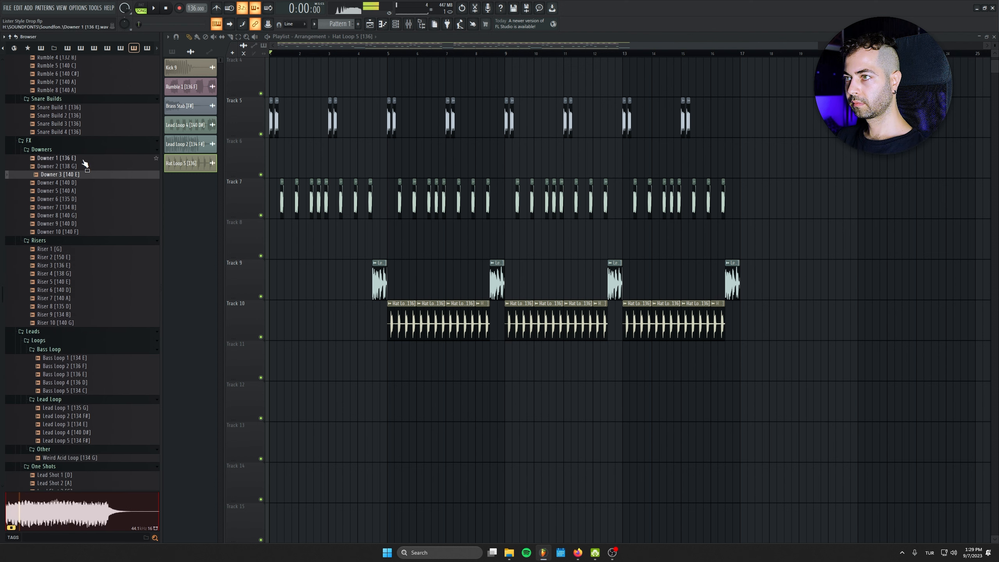
{"action": "left_click", "coordinate": [82, 266]}
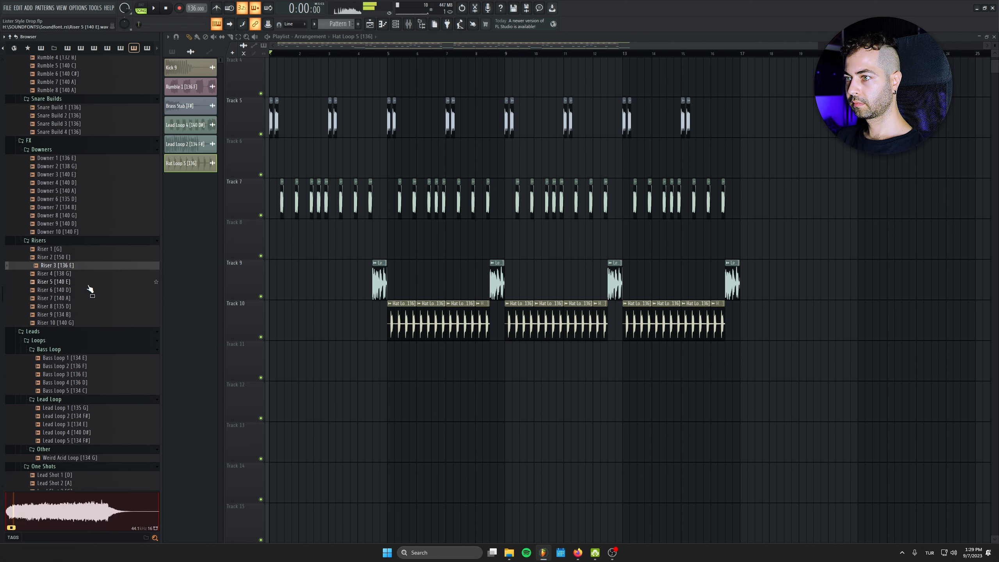
{"action": "left_click", "coordinate": [90, 268]}
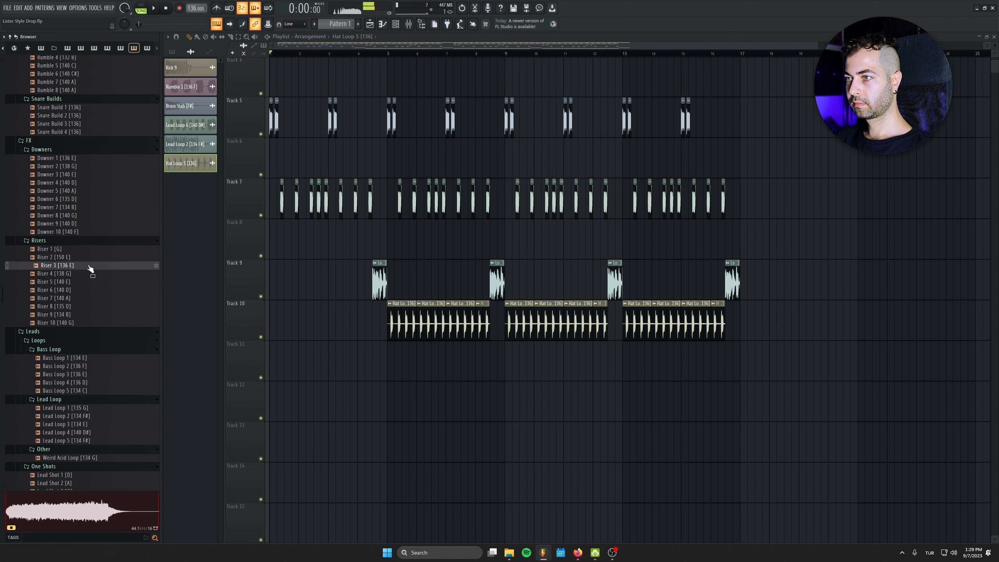
{"action": "left_click", "coordinate": [90, 306]}
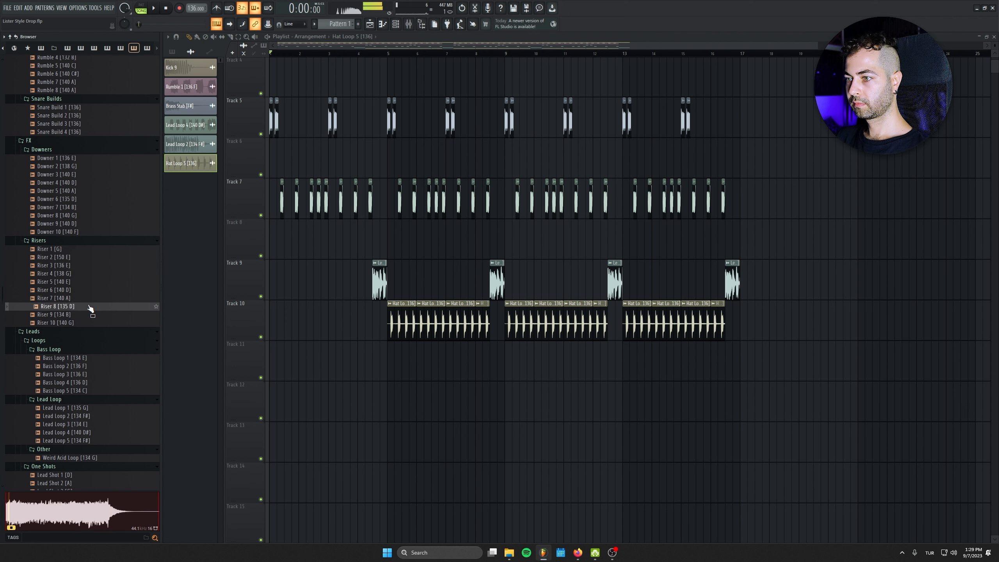
{"action": "left_click_drag", "start_coordinate": [88, 306], "coordinate": [587, 367]}
- Set the Riser 8 sample's tempo to 135 BPM and its time-stretching mode to Stretch
{"action": "double_click", "coordinate": [587, 367]}
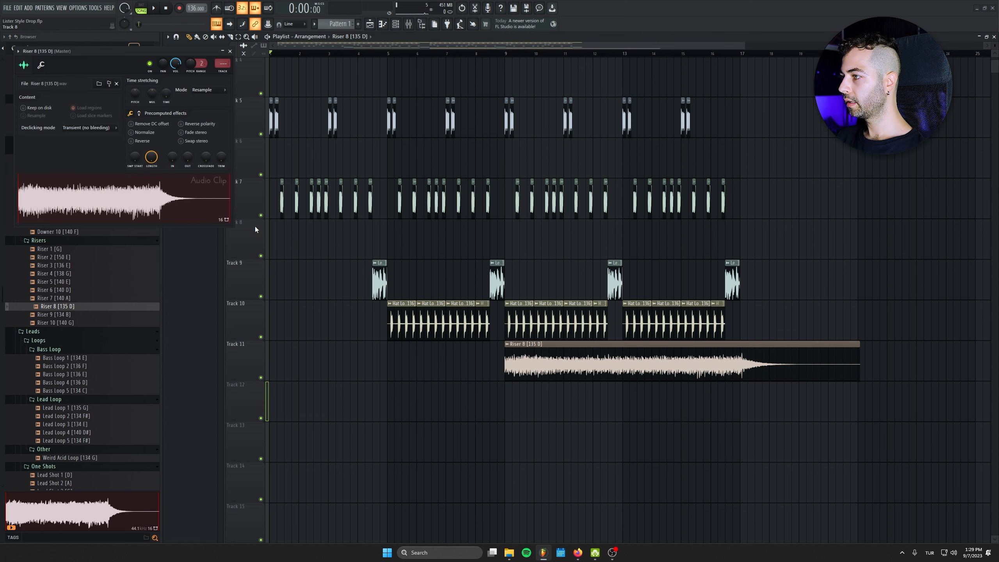
{"action": "right_click", "coordinate": [166, 94]}
{"action": "left_click", "coordinate": [188, 105]}
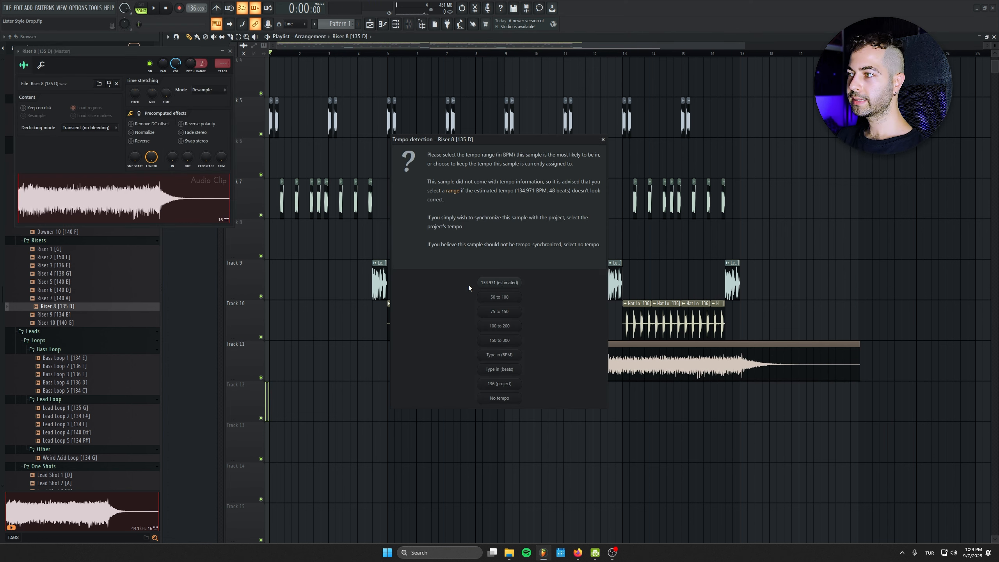
{"action": "left_click", "coordinate": [502, 355]}
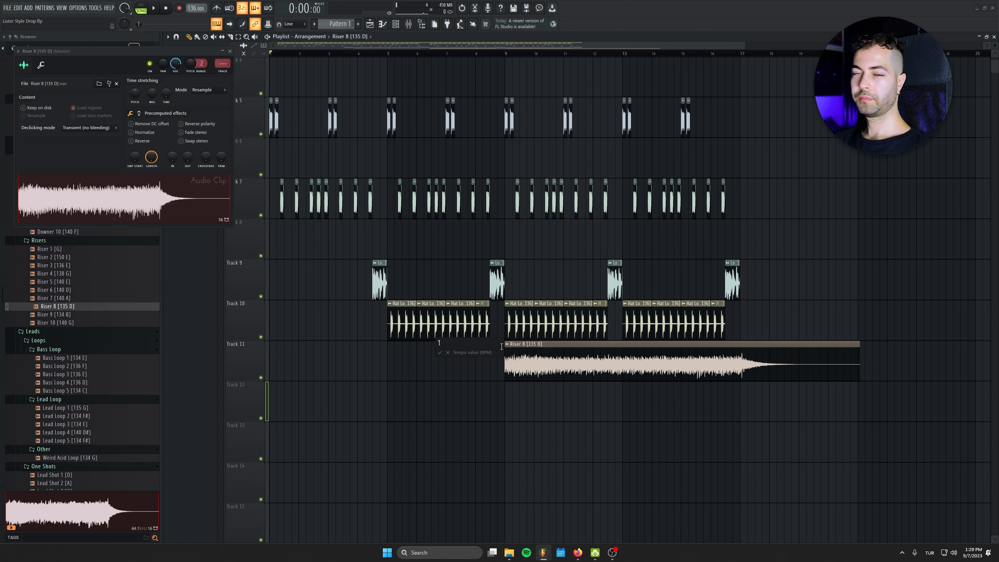
{"action": "type", "text": "135"}
{"action": "key", "text": "Return"}
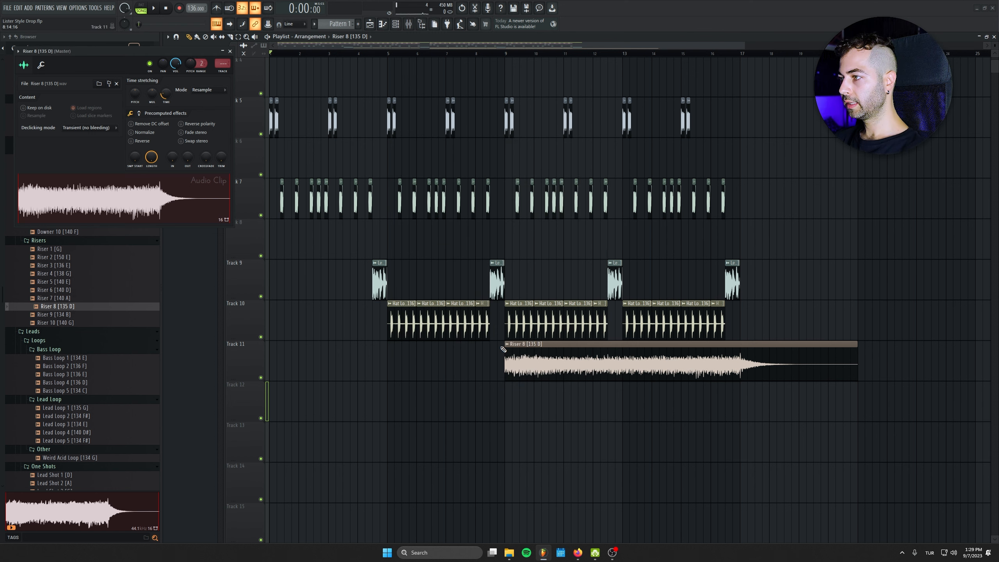
{"action": "left_click", "coordinate": [202, 92]}
{"action": "left_click", "coordinate": [205, 116]}
{"action": "left_click", "coordinate": [230, 51]}
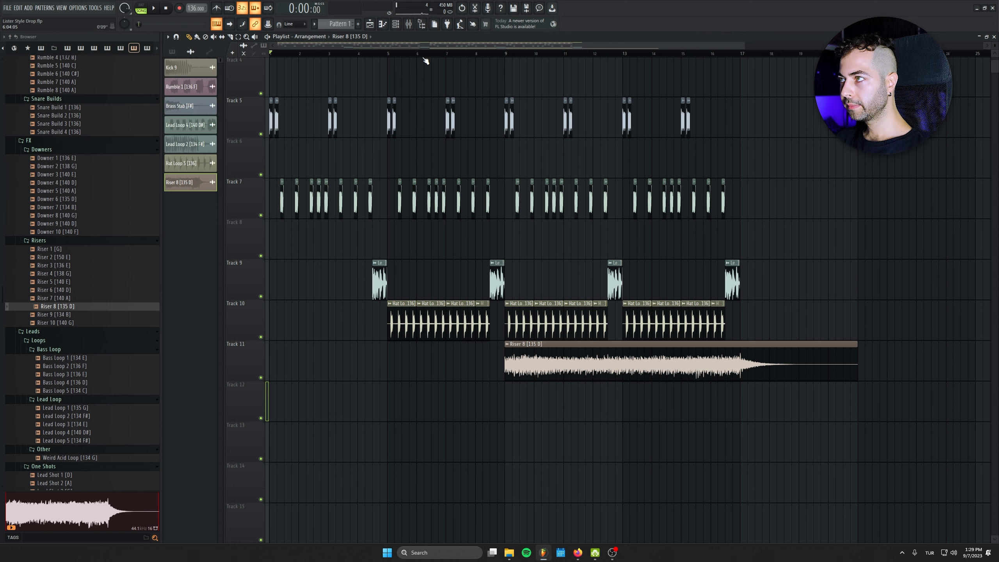
- Lower the Riser 8 clip's gain during playback and trim its end to bar 18
{"action": "left_click", "coordinate": [425, 54]}
{"action": "key", "text": "space"}
{"action": "left_click_drag", "start_coordinate": [680, 379], "coordinate": [680, 375]}
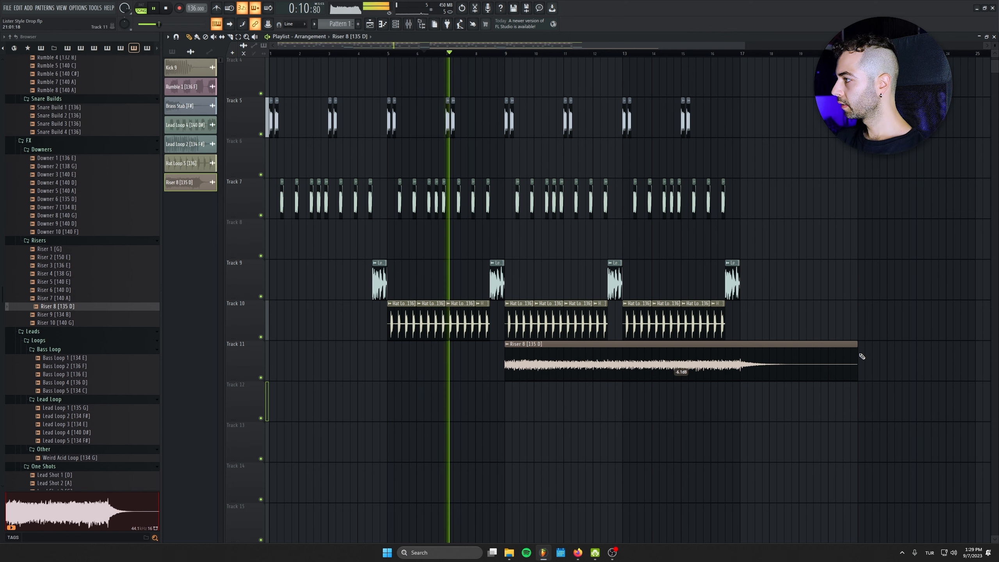
{"action": "mouse_move", "coordinate": [857, 349]}
{"action": "left_mouse_down"}
{"action": "mouse_move", "coordinate": [608, 350]}
{"action": "mouse_move", "coordinate": [767, 348]}
{"action": "left_mouse_up"}
- Create a volume automation clip for Riser 8 on Track 12 and lower its starting point for a rising ramp
{"action": "left_click_drag", "start_coordinate": [506, 348], "coordinate": [691, 348]}
{"action": "key", "text": "ctrl+z"}
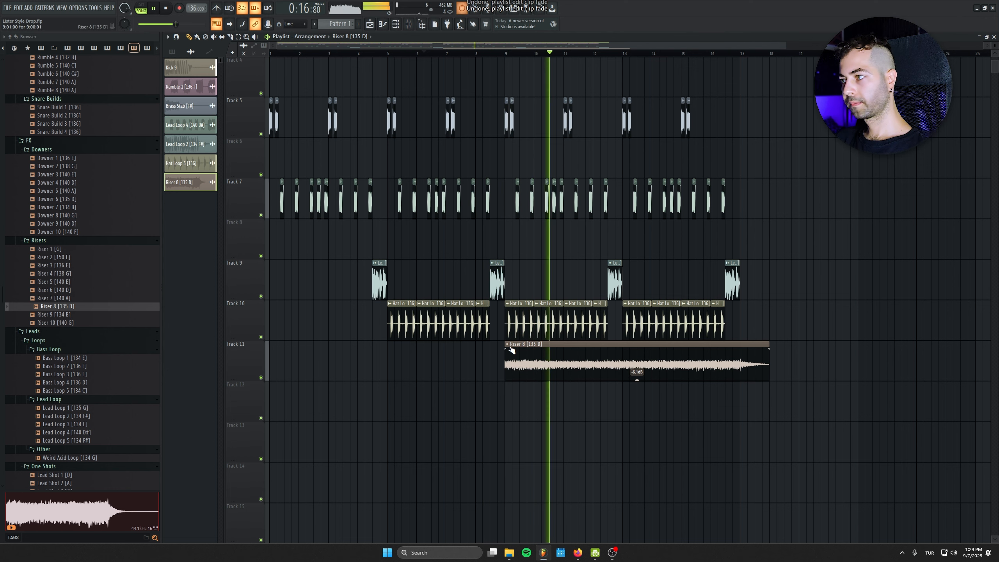
{"action": "right_click", "coordinate": [508, 347]}
{"action": "mouse_move", "coordinate": [594, 408]}
{"action": "left_click", "coordinate": [629, 410]}
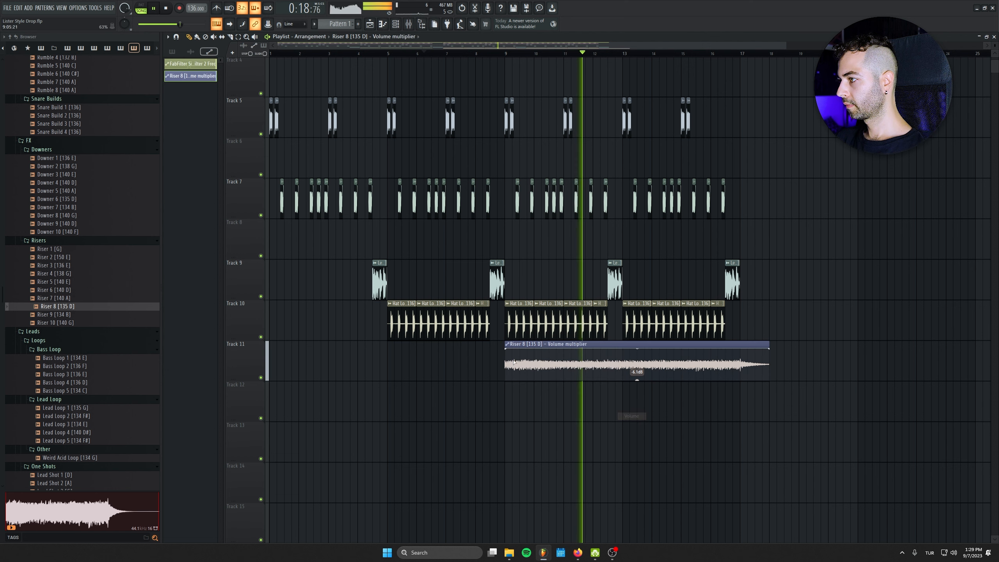
{"action": "left_click_drag", "start_coordinate": [507, 350], "coordinate": [506, 397]}
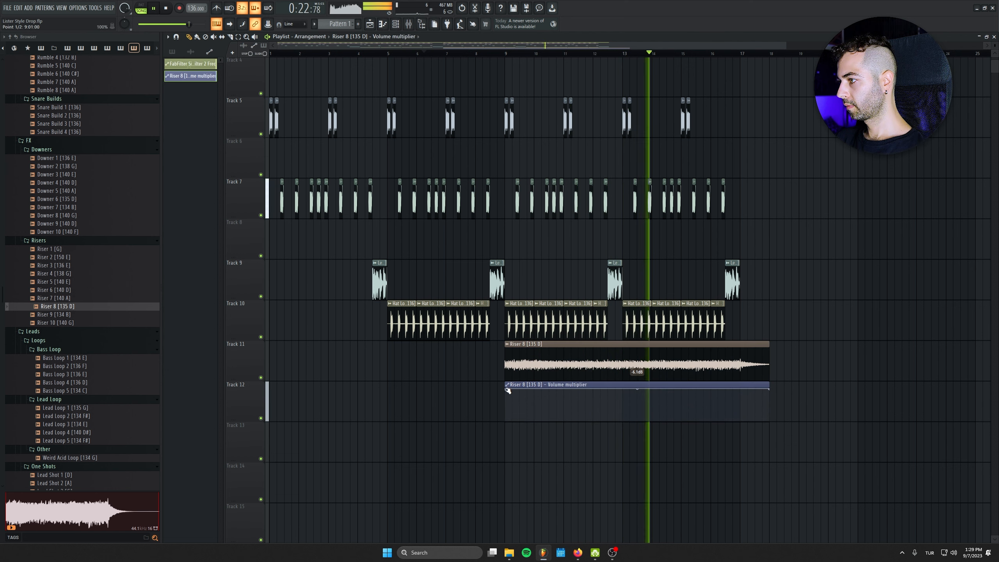
{"action": "left_click_drag", "start_coordinate": [505, 389], "coordinate": [505, 408]}
{"action": "scroll", "coordinate": [423, 421], "scroll_direction": "down", "scroll_amount": 2}
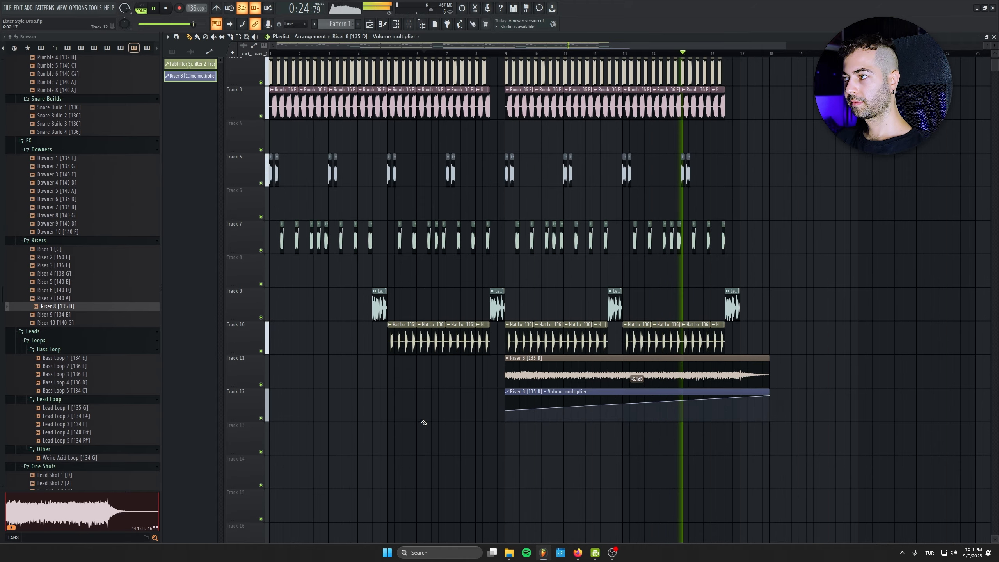
{"action": "scroll", "coordinate": [429, 421], "scroll_direction": "down", "scroll_amount": 2}
{"action": "left_click", "coordinate": [750, 426]}
{"action": "key", "text": "ctrl+z"}
{"action": "scroll", "coordinate": [612, 415], "scroll_direction": "down", "scroll_amount": 3}
{"action": "left_click", "coordinate": [759, 400]}
{"action": "right_click", "coordinate": [764, 400]}
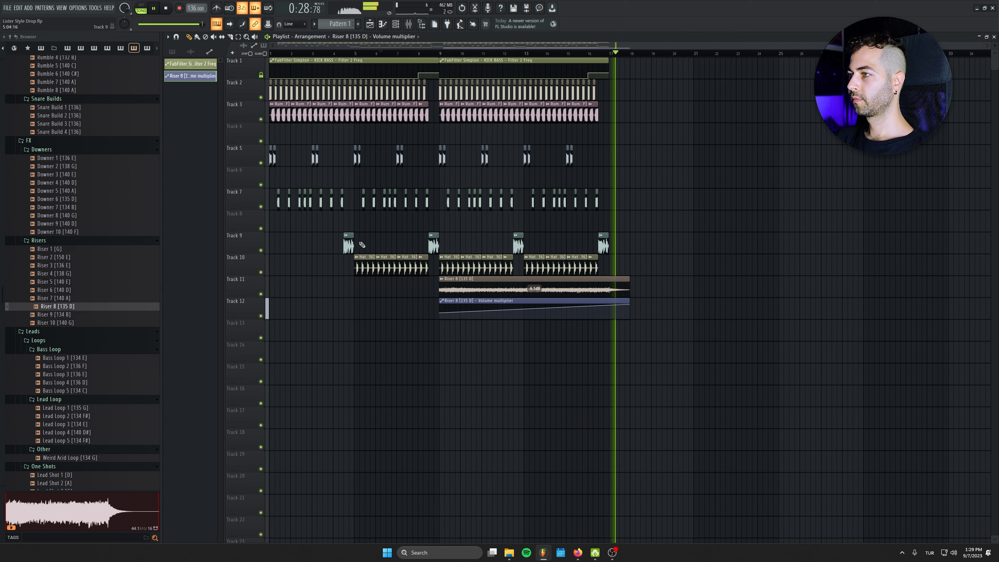
{"action": "key", "text": "space"}
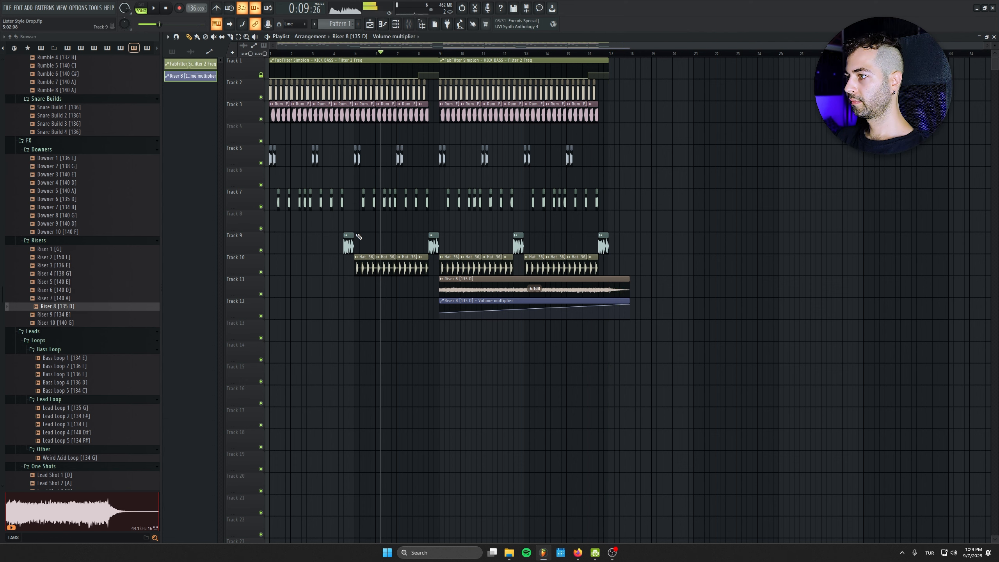
- Route the Riser 8 clip to mixer Insert 6
{"action": "double_click", "coordinate": [453, 292]}
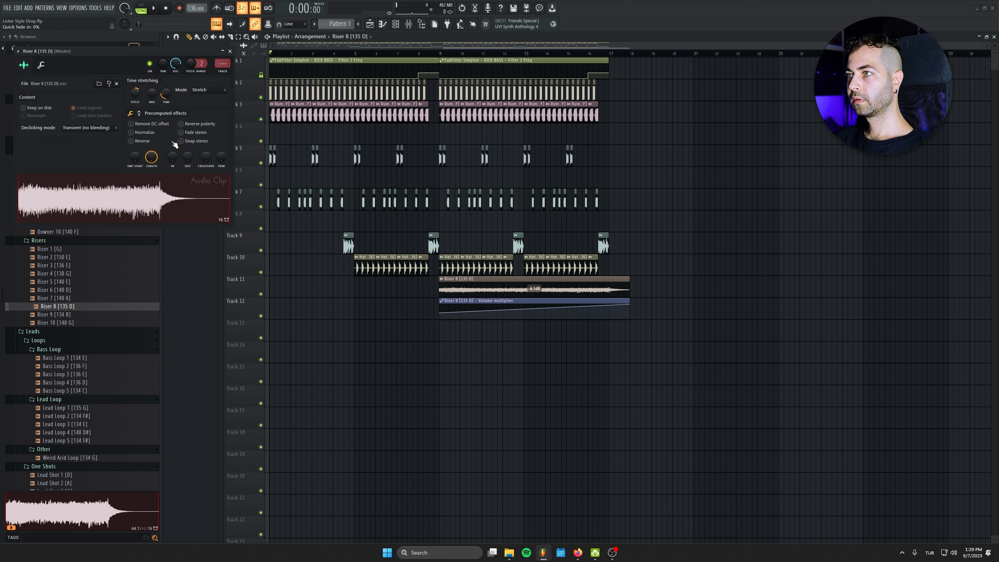
{"action": "left_click", "coordinate": [230, 51]}
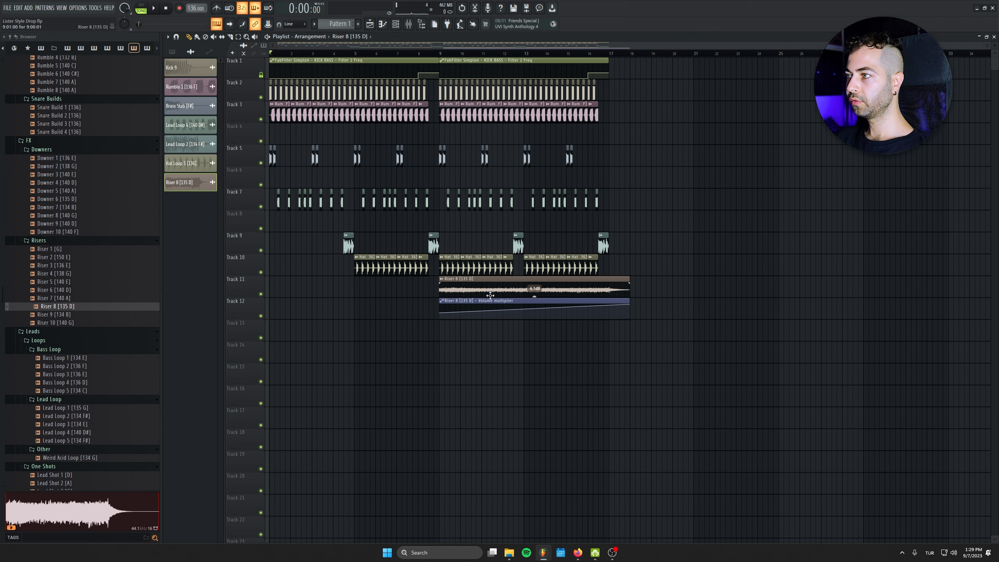
{"action": "double_click", "coordinate": [490, 295]}
{"action": "scroll", "coordinate": [221, 67], "scroll_direction": "up", "scroll_amount": 6}
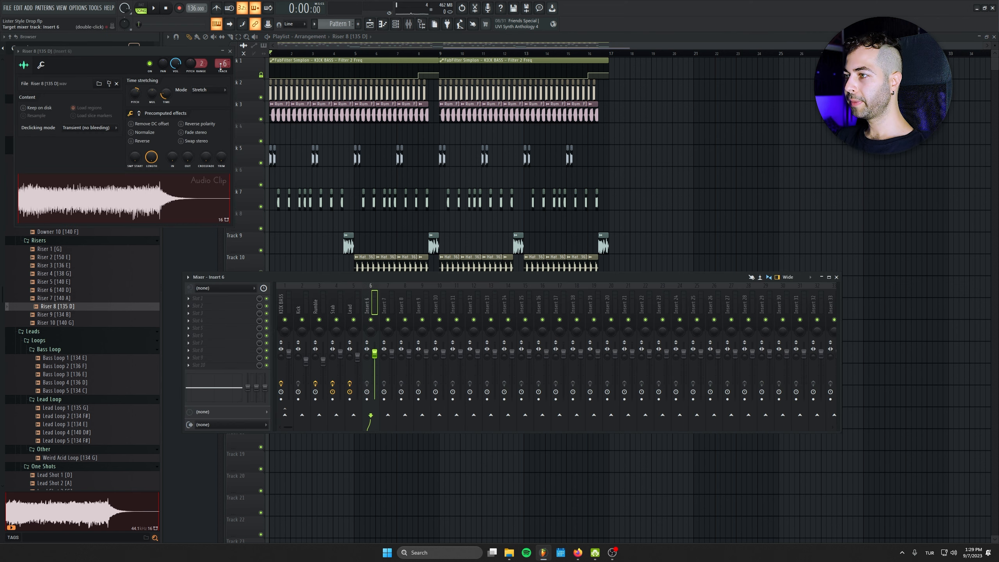
- Load Kickstart 2 into slot 9 of the Lead mixer track
{"action": "left_click", "coordinate": [347, 300]}
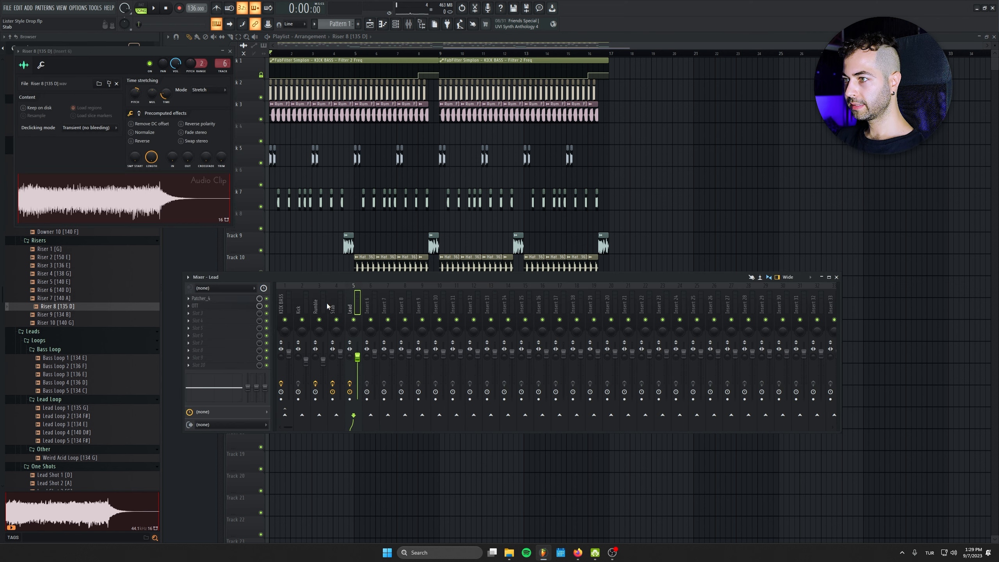
{"action": "left_click", "coordinate": [208, 357]}
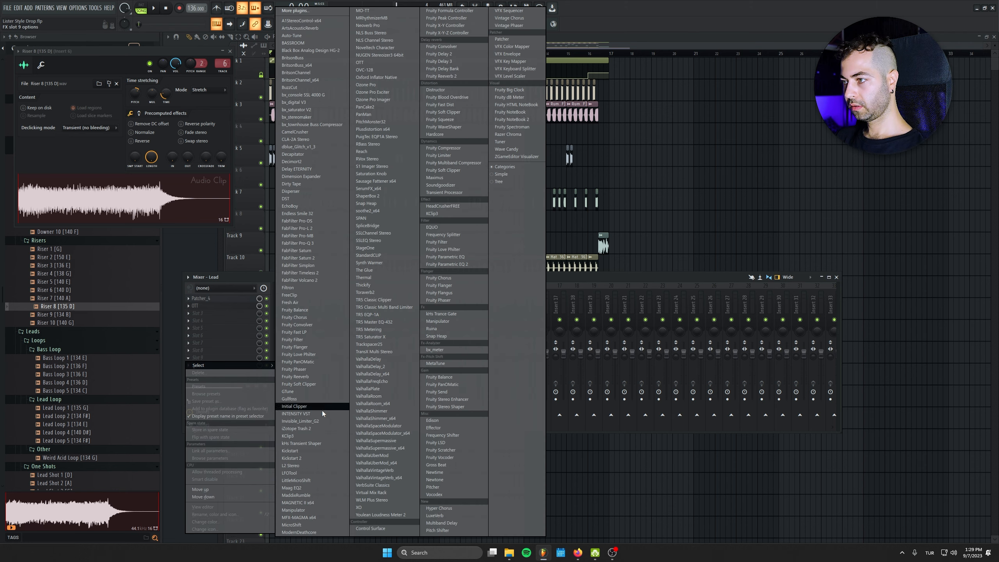
{"action": "left_click", "coordinate": [325, 455]}
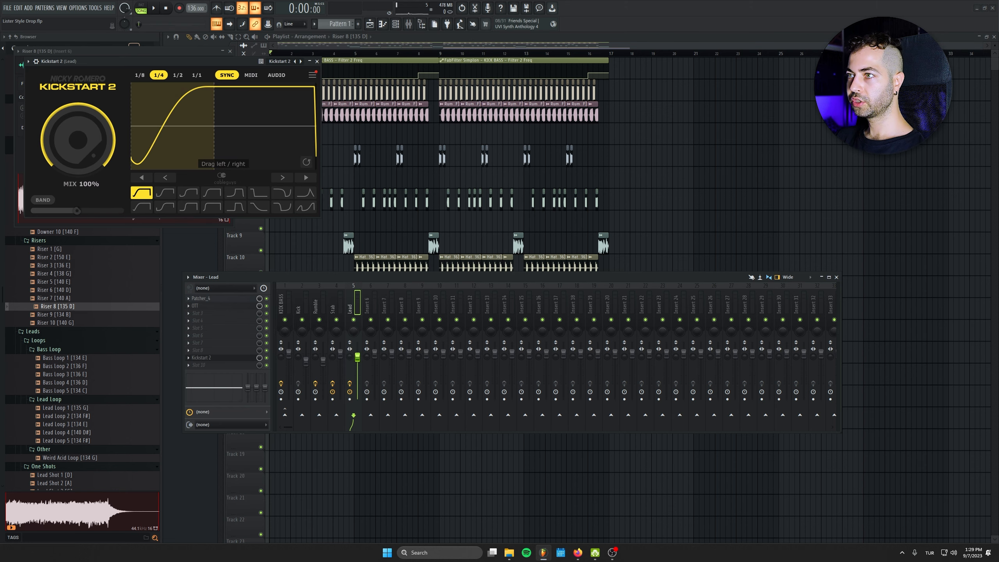
{"action": "left_click", "coordinate": [316, 61]}
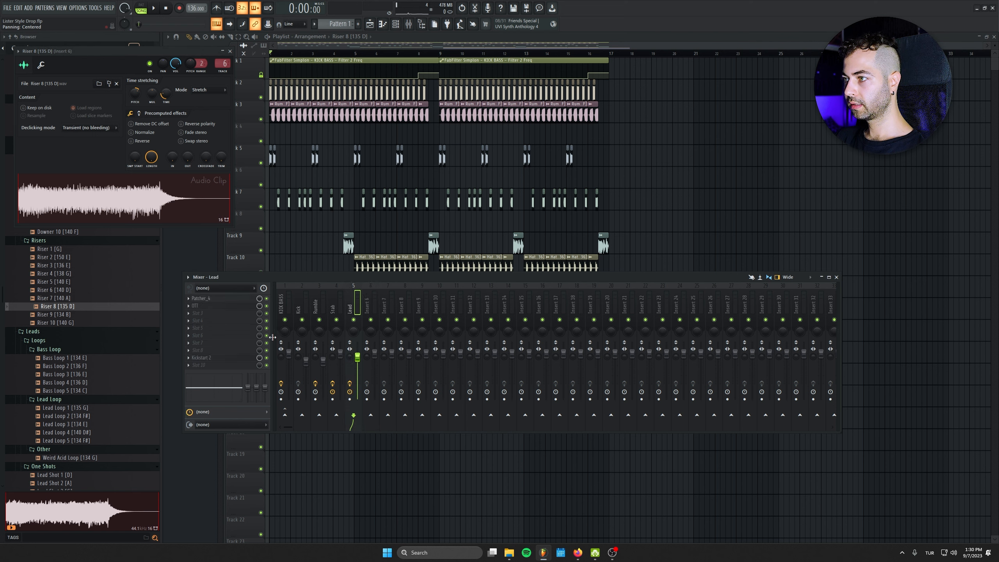
- Copy the Lead track's Kickstart 2 to slot 1 of Insert 6, and play the drop from the start
{"action": "left_click", "coordinate": [189, 358]}
{"action": "left_click_drag", "start_coordinate": [218, 408], "coordinate": [365, 316]}
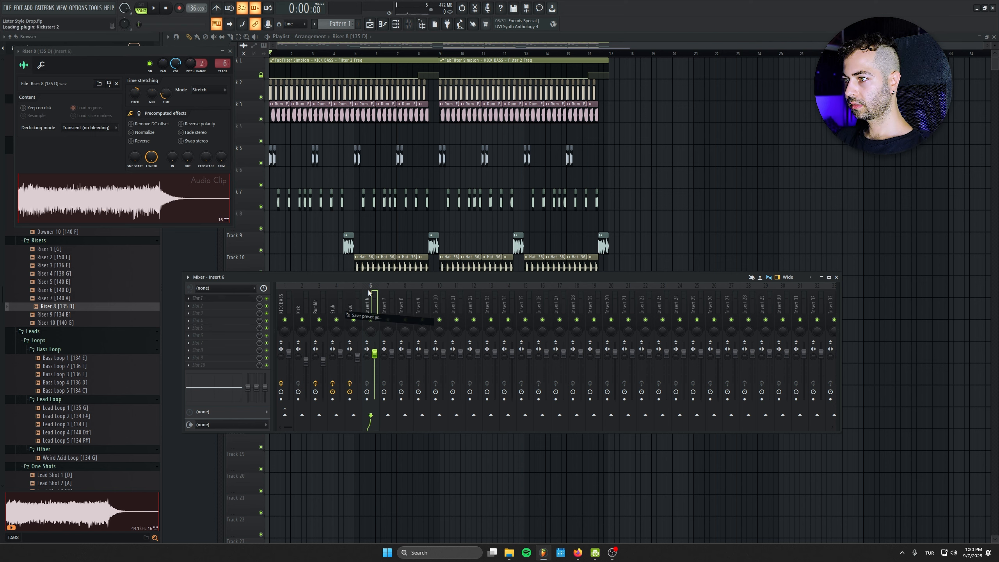
{"action": "key", "text": "space"}
{"action": "key", "text": "Escape"}
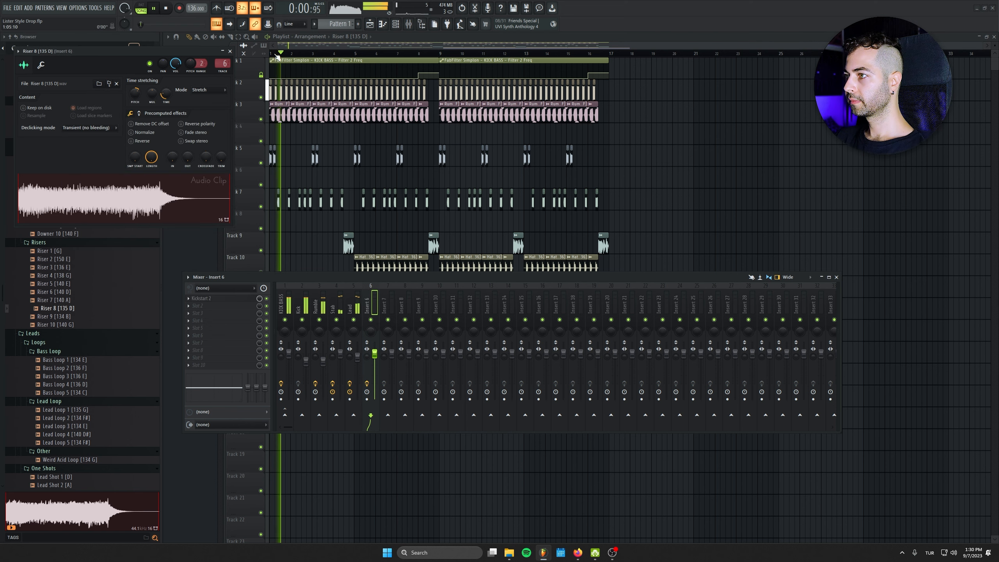
{"action": "left_click", "coordinate": [231, 51]}
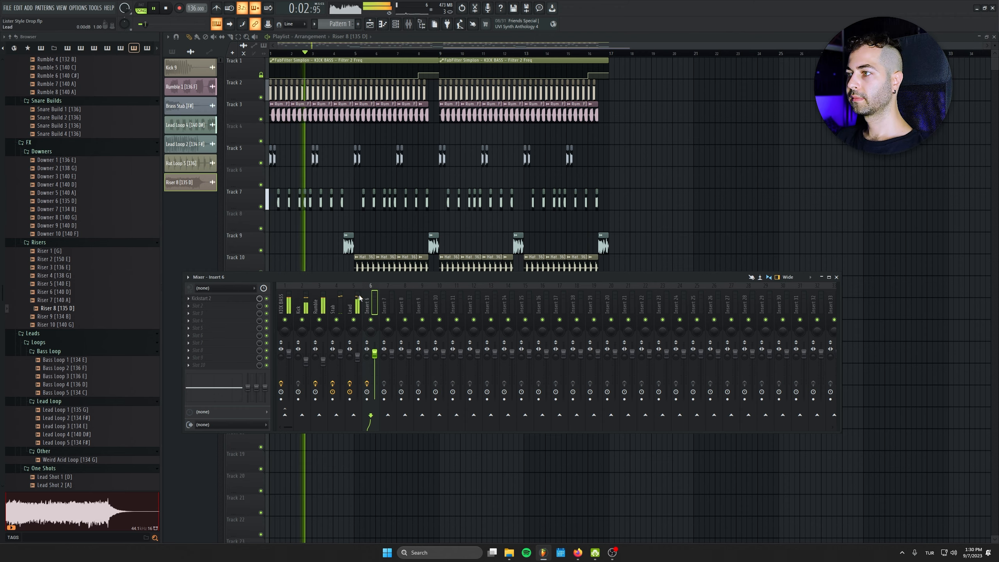
{"action": "key", "text": "F9"}
- Check Lead Loop 2's channel settings during playback, and browse the pack's loops, one shots, stabs and preview stems
{"action": "double_click", "coordinate": [348, 236]}
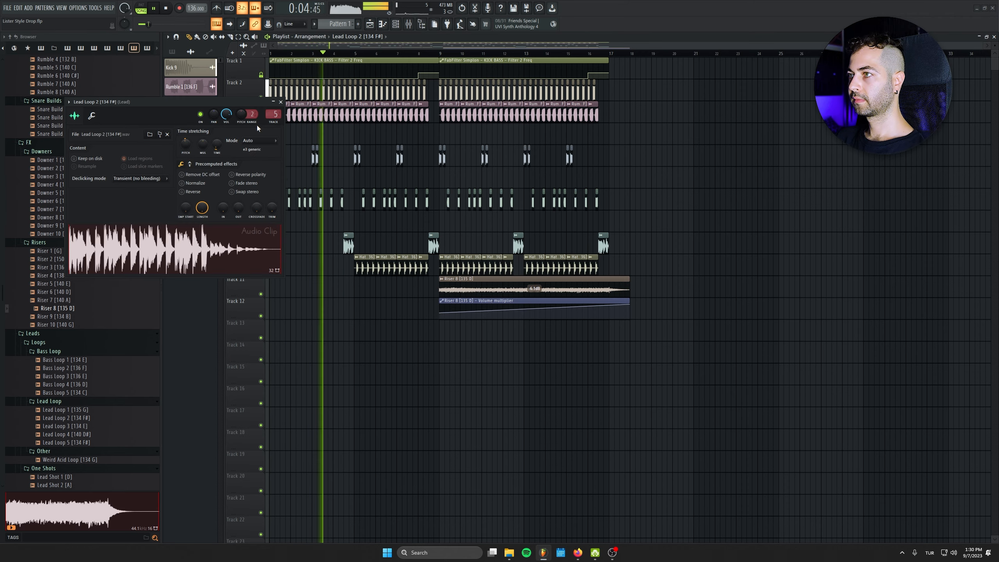
{"action": "left_click", "coordinate": [281, 103]}
{"action": "left_click", "coordinate": [595, 394]}
{"action": "scroll", "coordinate": [379, 339], "scroll_direction": "up", "scroll_amount": 3, "text": "ctrl"}
{"action": "scroll", "coordinate": [367, 349], "scroll_direction": "down", "scroll_amount": 3}
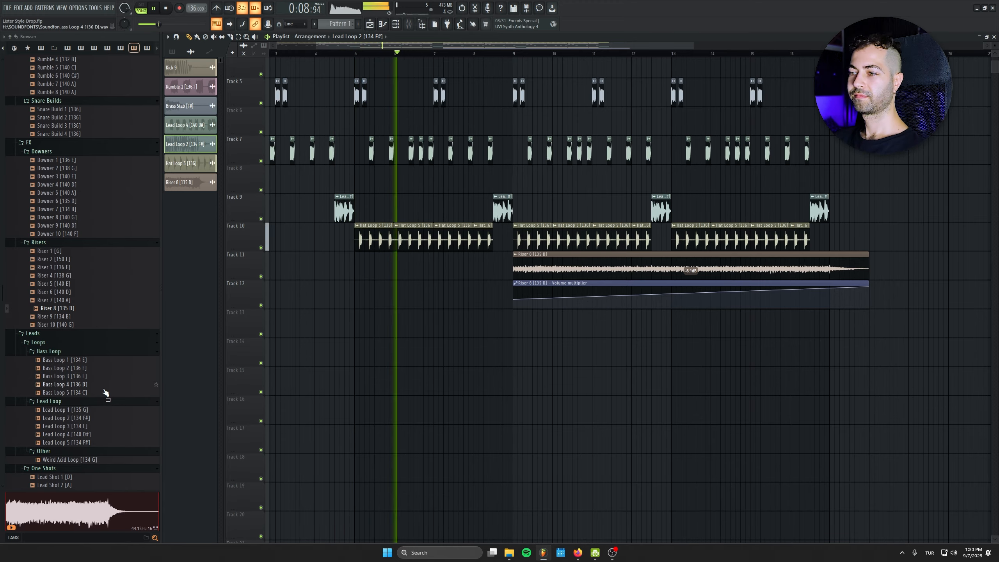
{"action": "scroll", "coordinate": [105, 394], "scroll_direction": "down", "scroll_amount": 6}
{"action": "scroll", "coordinate": [105, 393], "scroll_direction": "down", "scroll_amount": 5}
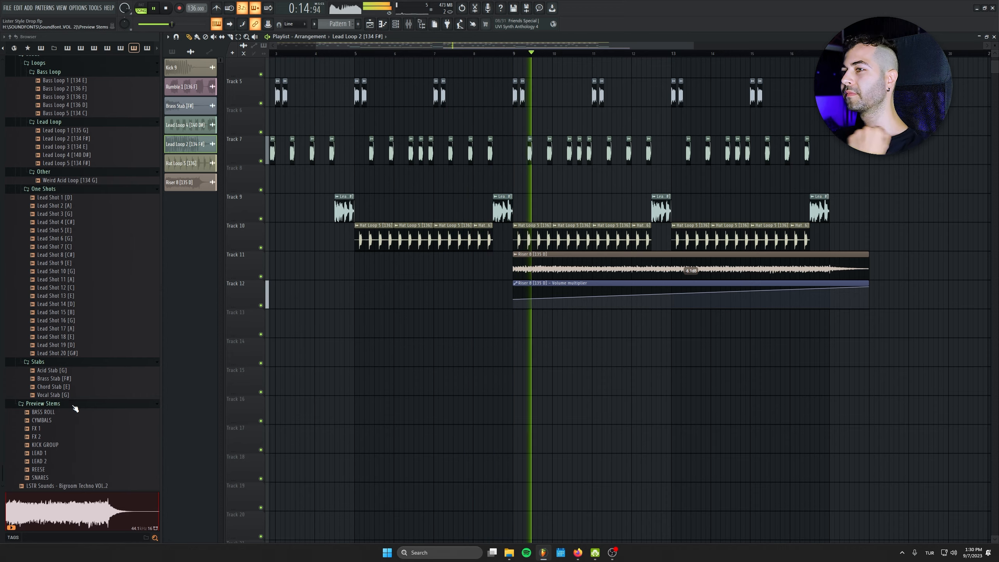
{"action": "left_click_drag", "start_coordinate": [249, 261], "coordinate": [324, 357]}
{"action": "scroll", "coordinate": [98, 275], "scroll_direction": "up", "scroll_amount": 10}
{"action": "key", "text": "space"}
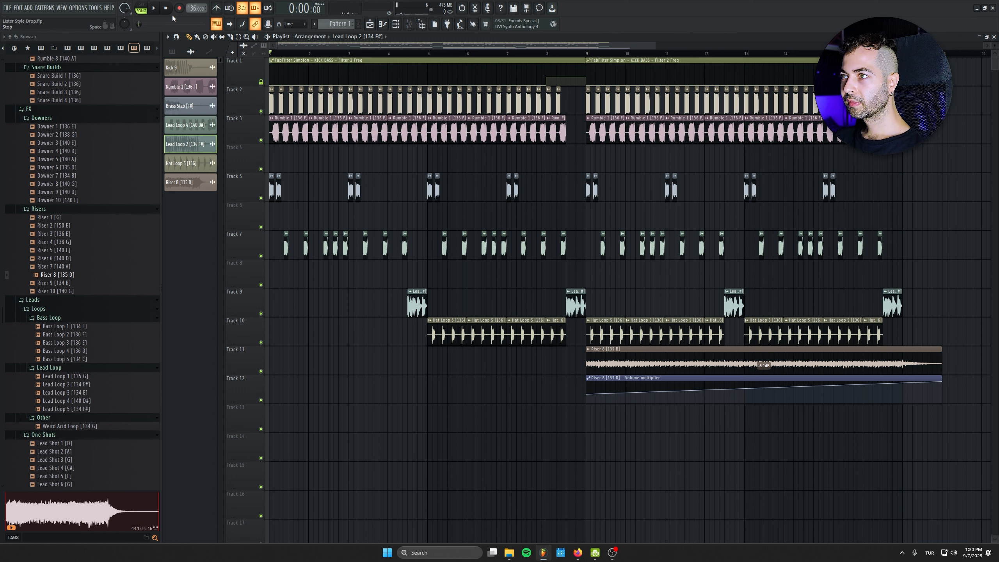
{"action": "scroll", "coordinate": [110, 181], "scroll_direction": "up", "scroll_amount": 15}
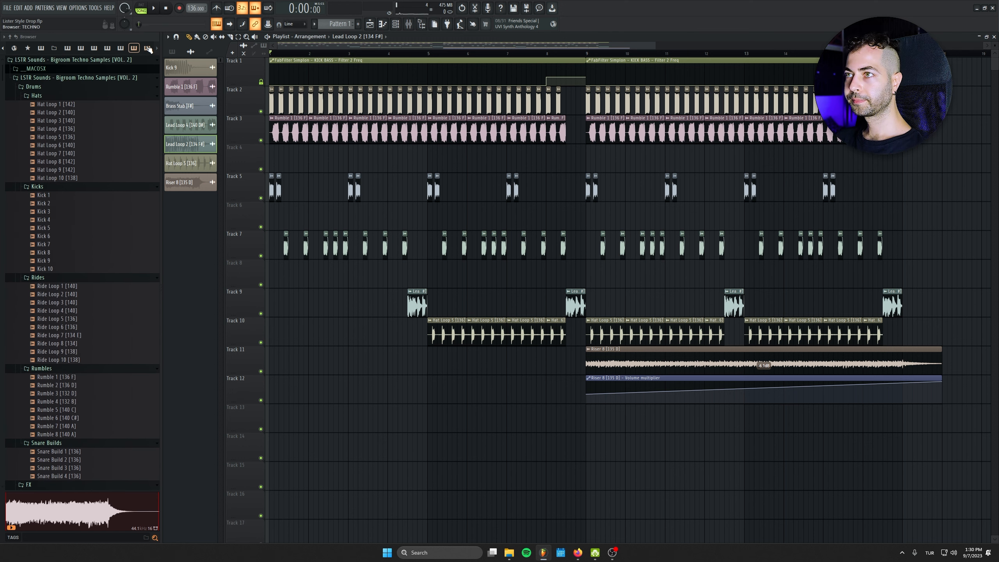
- Open the Ozgun sample pack and audition its closed hat samples
{"action": "left_click", "coordinate": [94, 48]}
{"action": "scroll", "coordinate": [63, 168], "scroll_direction": "up", "scroll_amount": 20}
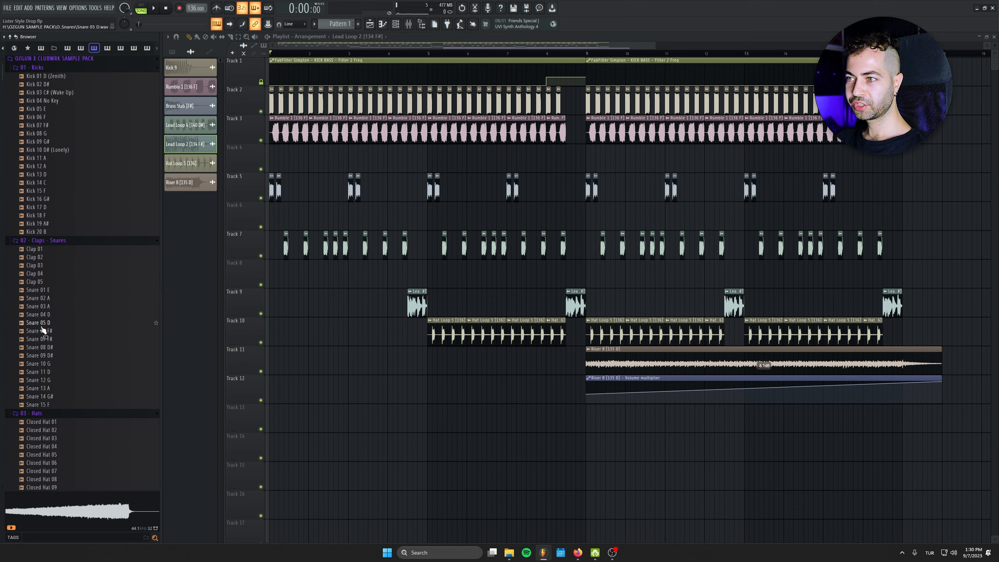
{"action": "scroll", "coordinate": [42, 327], "scroll_direction": "down", "scroll_amount": 10}
{"action": "left_click", "coordinate": [57, 202]}
{"action": "left_click", "coordinate": [58, 219]}
{"action": "left_click", "coordinate": [63, 201]}
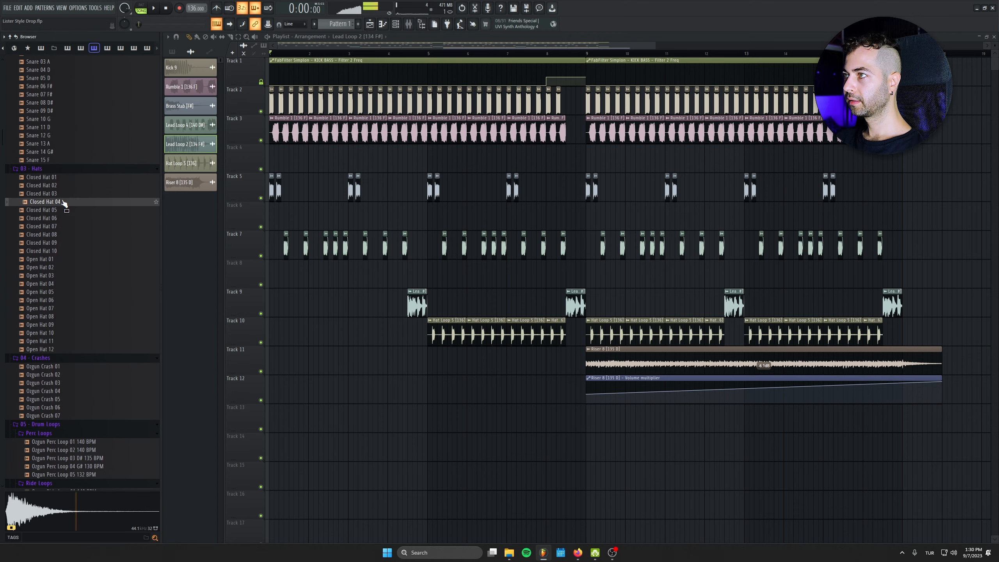
{"action": "key", "text": "Up"}
{"action": "key", "text": "Up"}
- Rename Pattern 1 as ROLL, place it at bar 9 on Track 8 and open it for editing
{"action": "left_click", "coordinate": [358, 24]}
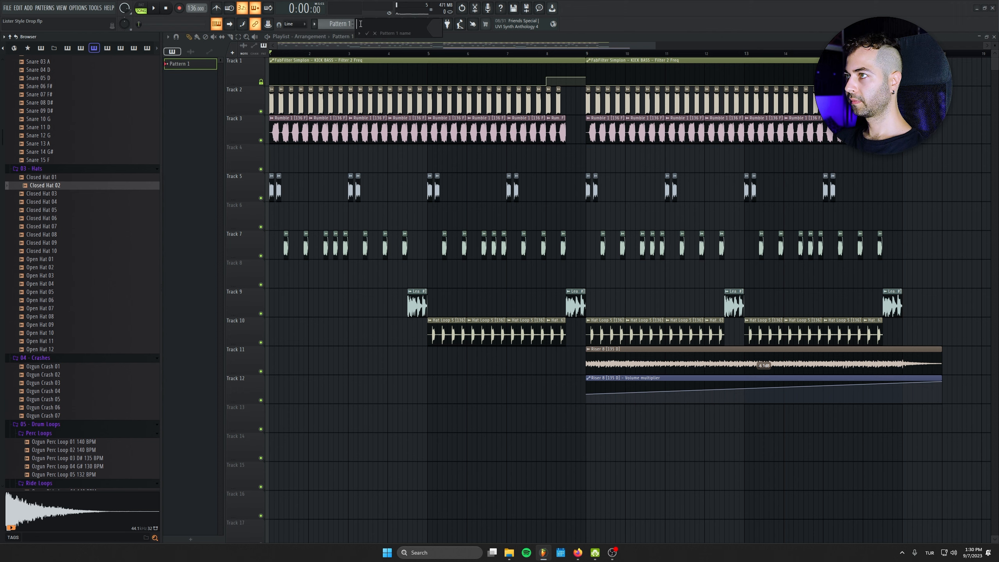
{"action": "left_click_drag", "start_coordinate": [605, 273], "coordinate": [601, 272]}
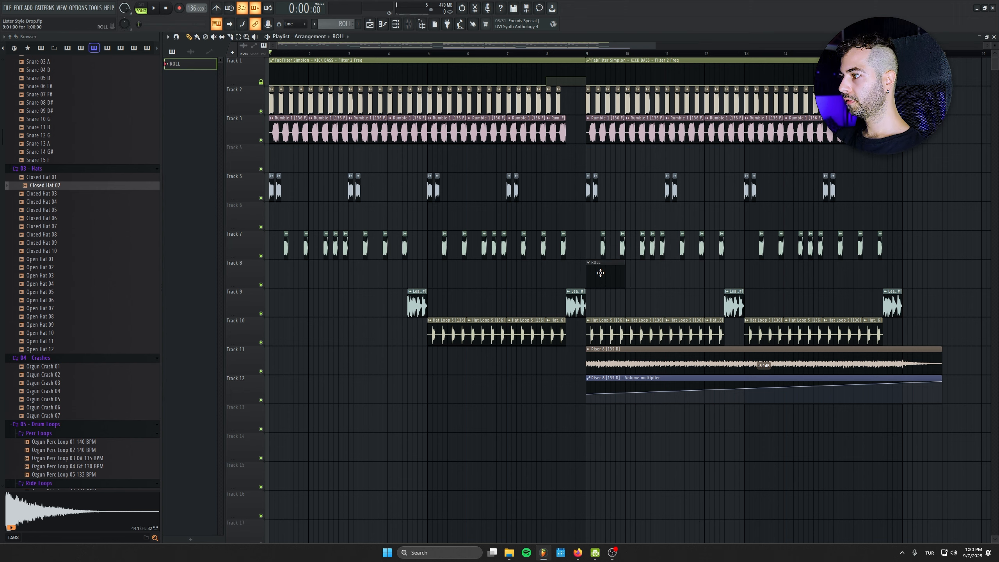
{"action": "double_click", "coordinate": [599, 272]}
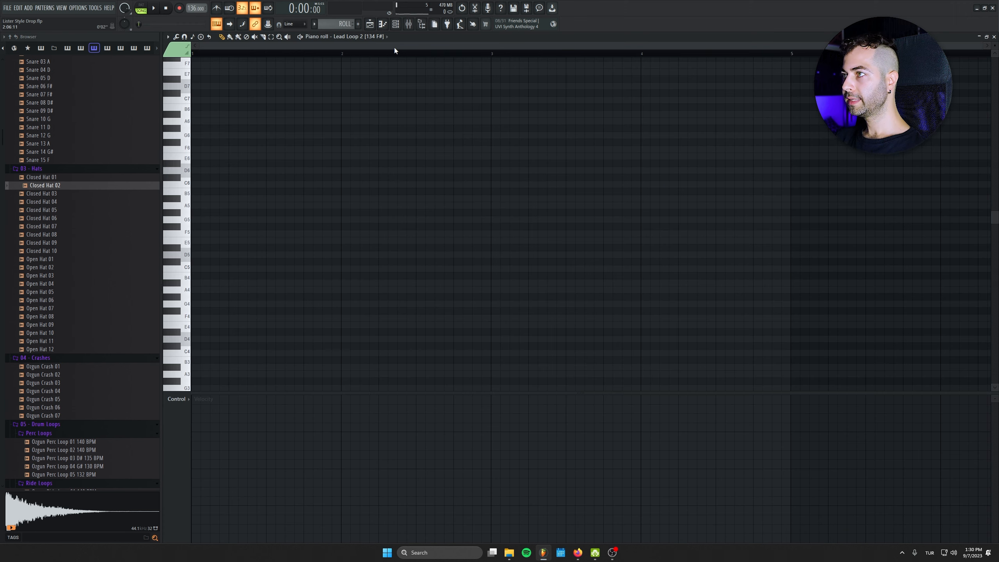
- Add Closed Hat 04 as a new channel, fill all 16 of its steps, and show its notes in the piano roll
{"action": "left_click", "coordinate": [398, 24]}
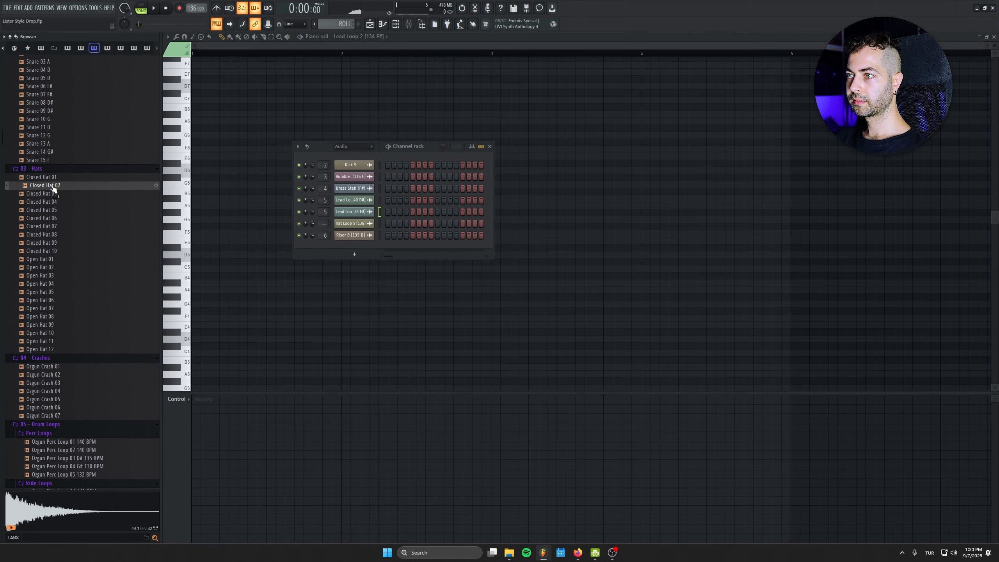
{"action": "left_click_drag", "start_coordinate": [43, 201], "coordinate": [481, 180]}
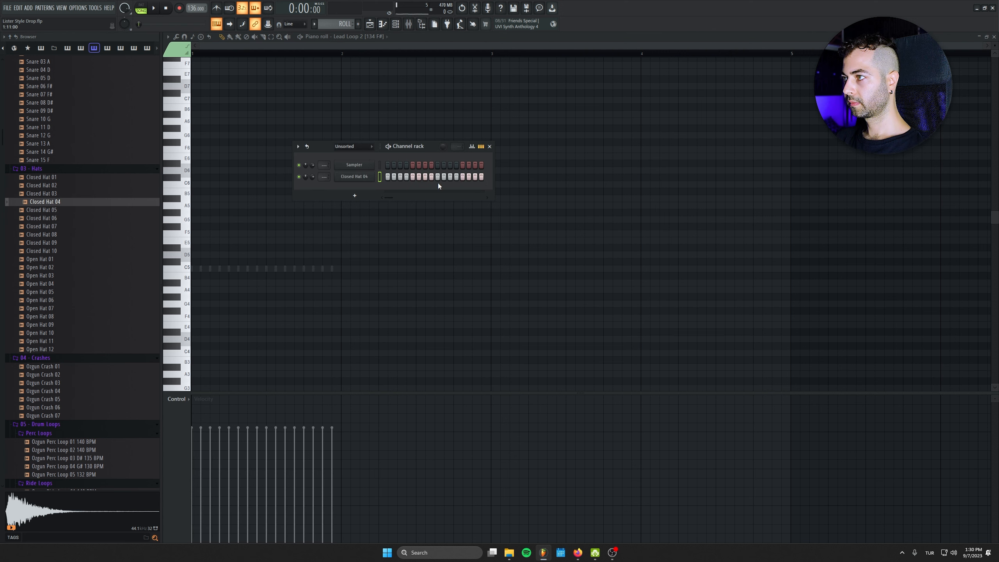
{"action": "right_click", "coordinate": [365, 178]}
{"action": "left_click", "coordinate": [383, 170]}
{"action": "right_click", "coordinate": [365, 178]}
{"action": "left_click", "coordinate": [386, 177]}
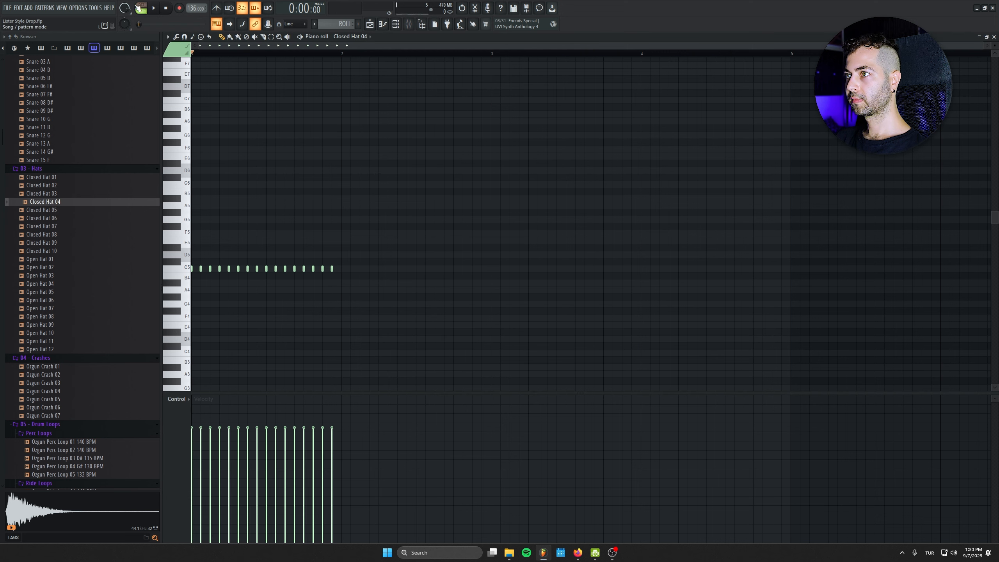
- Vary the hat notes' velocities with the quantizer's Euro dance levels template, with the start-time strength turned down
{"action": "key", "text": "space"}
{"action": "key", "text": "space"}
{"action": "key", "text": "alt+q"}
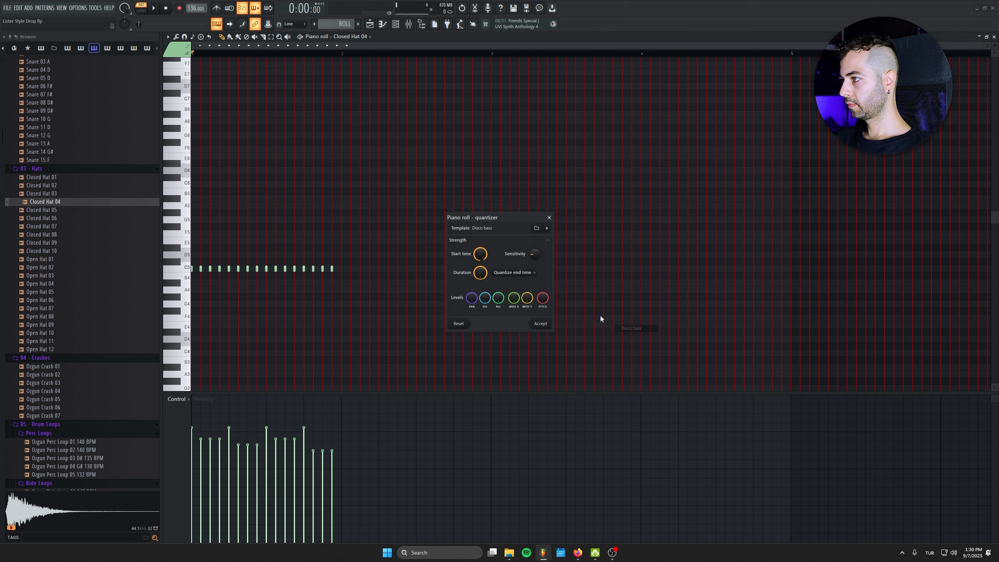
{"action": "key", "text": "space"}
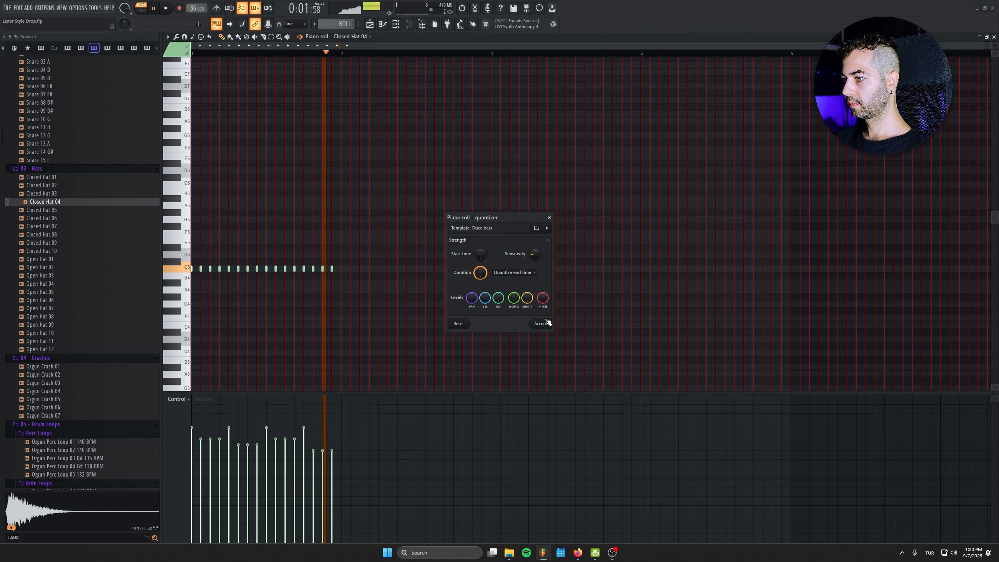
{"action": "left_click", "coordinate": [547, 228]}
{"action": "mouse_move", "coordinate": [606, 320]}
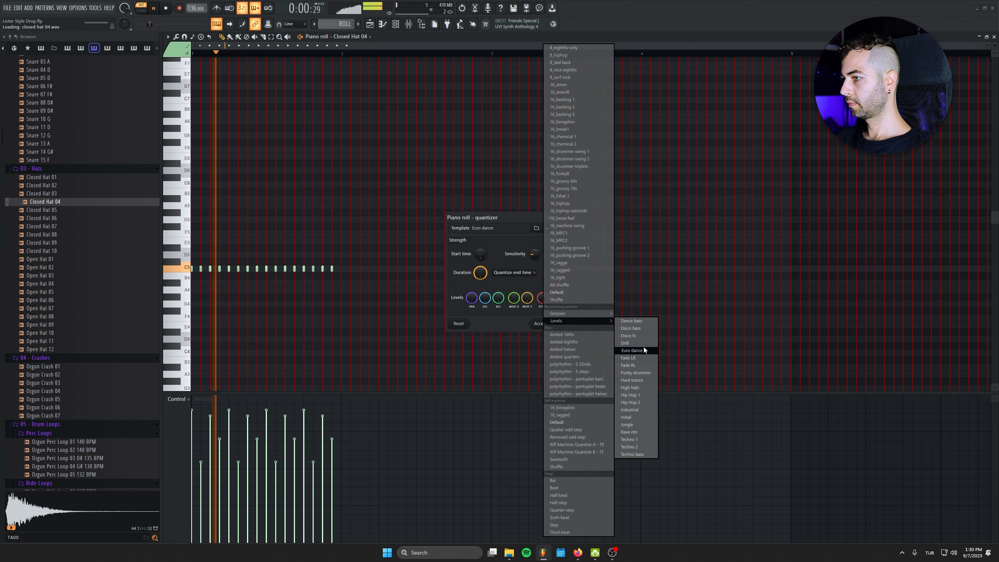
{"action": "left_click", "coordinate": [518, 323]}
{"action": "left_click", "coordinate": [538, 323]}
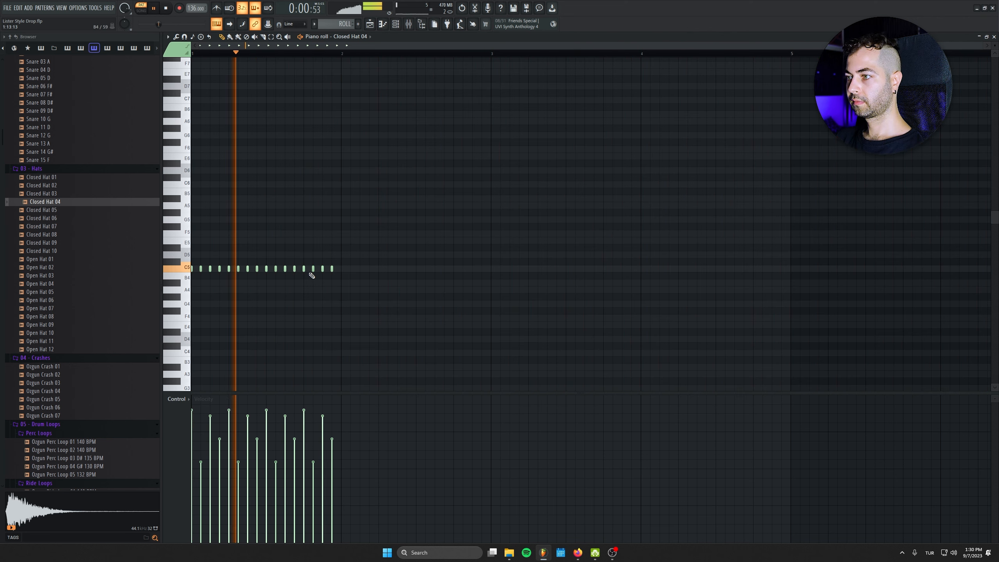
- Lower the velocities of all the Closed Hat 04 notes together while the pattern plays
{"action": "key", "text": "ctrl+a"}
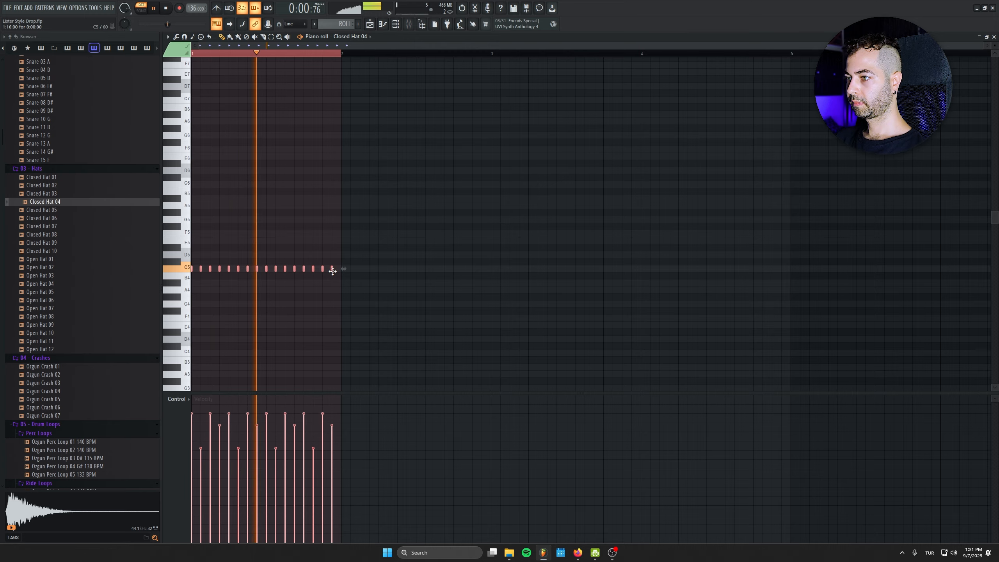
{"action": "scroll", "coordinate": [332, 271], "scroll_direction": "down", "scroll_amount": 4}
{"action": "key", "text": "space"}
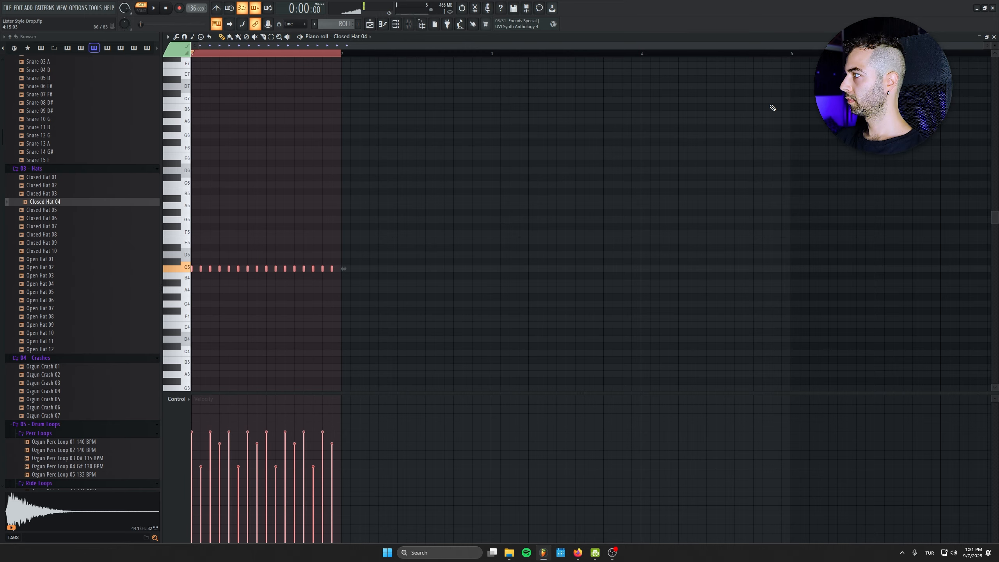
- Give Closed Hat 04 a volume envelope with a short decay of 26%, and set the channel to cut itself
{"action": "key", "text": "F7"}
{"action": "left_click", "coordinate": [358, 178]}
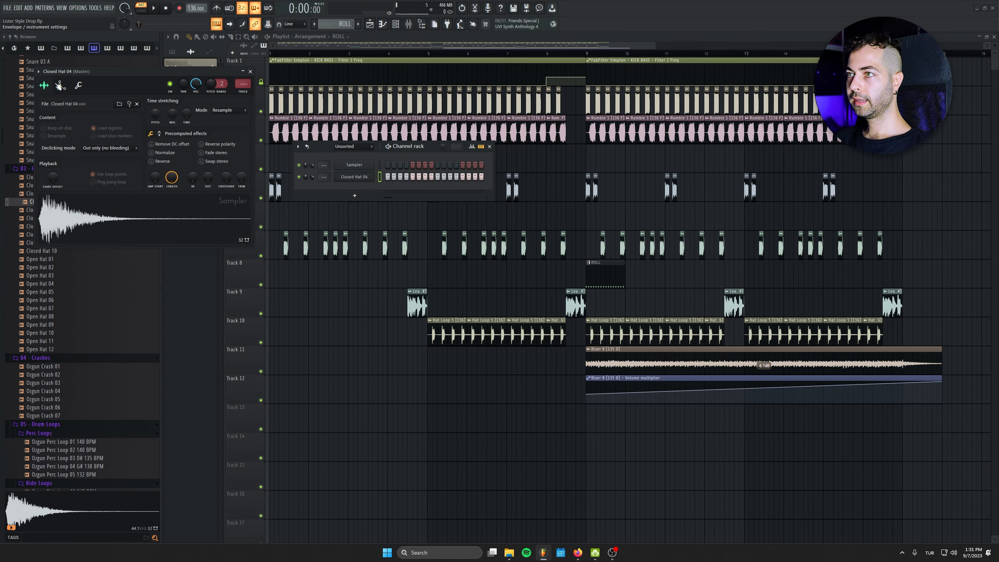
{"action": "left_click", "coordinate": [60, 85]}
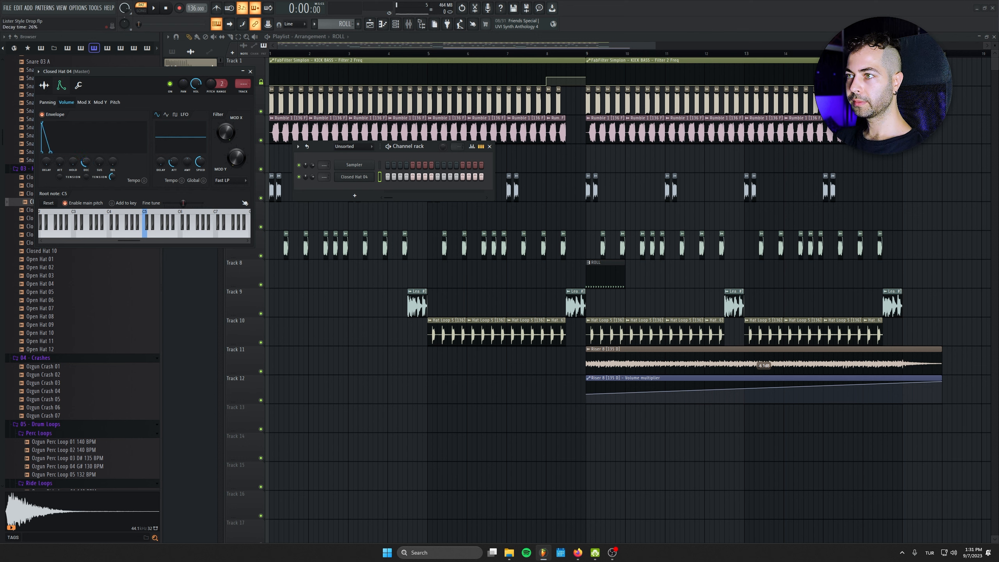
{"action": "left_click", "coordinate": [78, 85]}
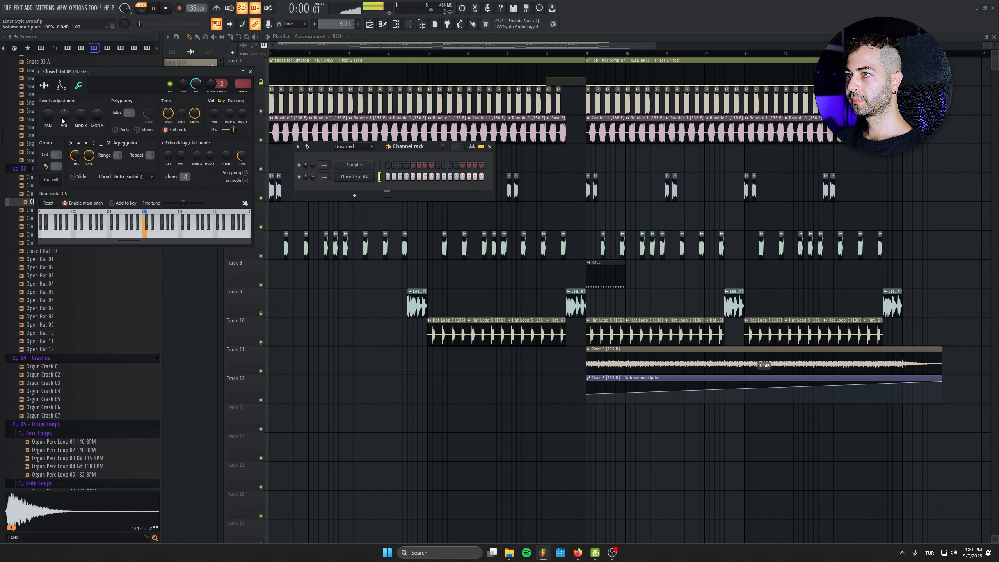
- Route Closed Hat 04 to mixer Insert 7, load Kickstart 2 into slot 10, and close the open windows
{"action": "key", "text": "ctrl+l"}
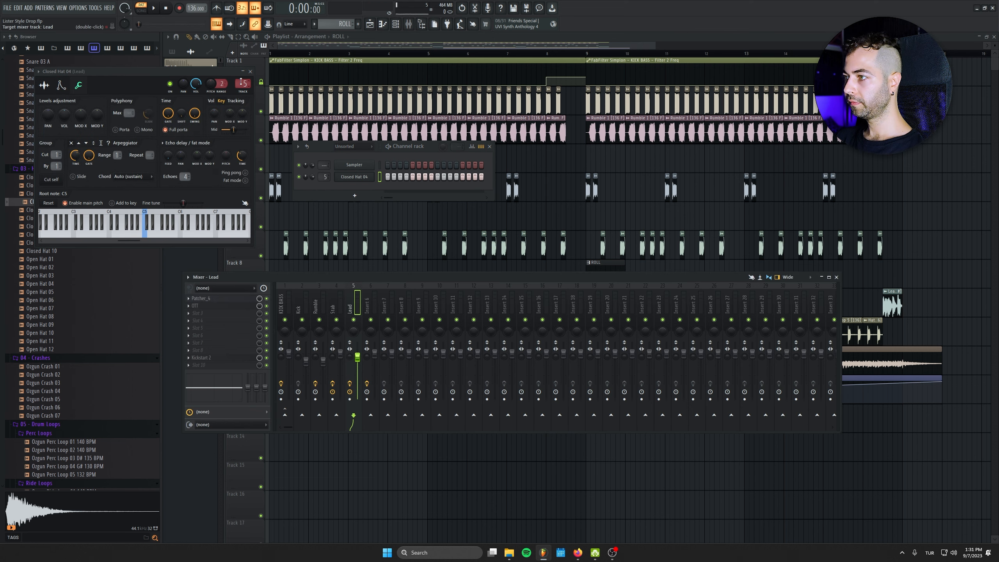
{"action": "scroll", "coordinate": [246, 83], "scroll_direction": "up", "scroll_amount": 1}
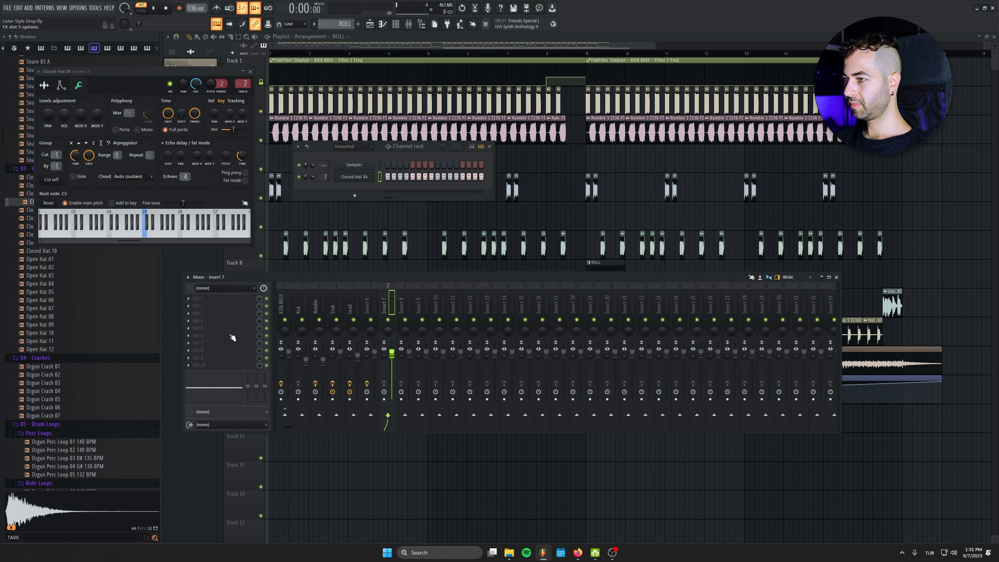
{"action": "left_click", "coordinate": [236, 364]}
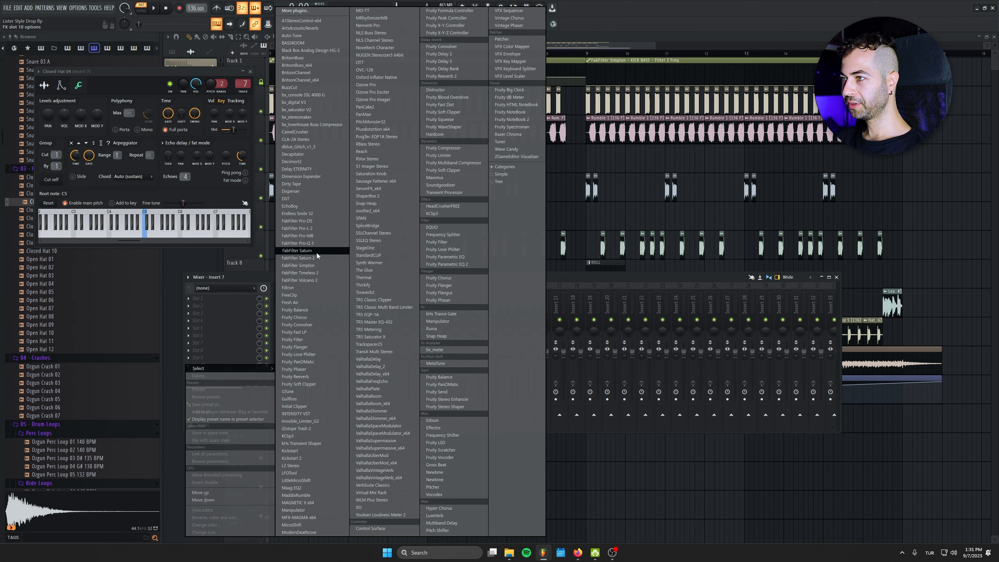
{"action": "left_click", "coordinate": [312, 457]}
{"action": "left_click", "coordinate": [255, 62]}
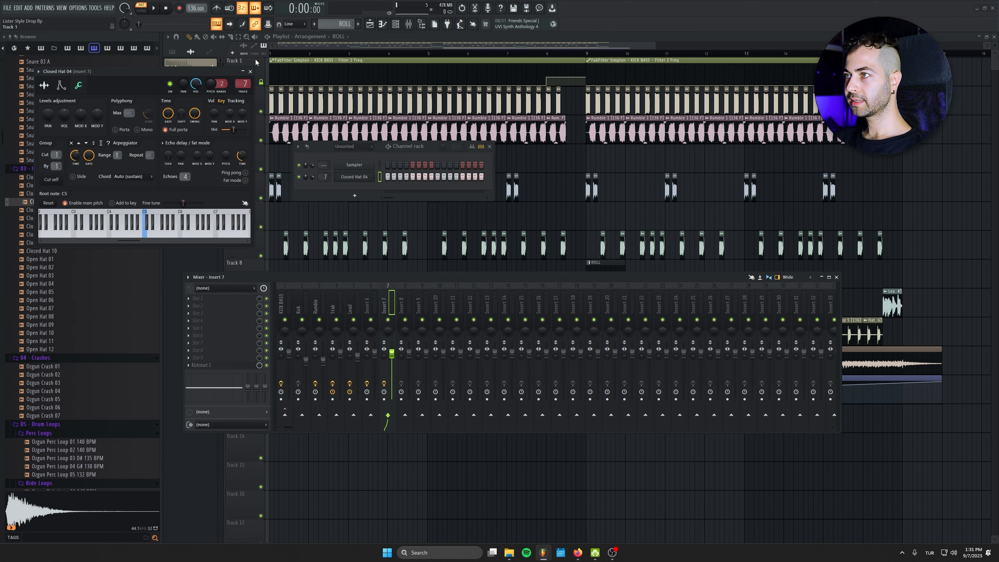
{"action": "left_click", "coordinate": [250, 72]}
{"action": "left_click", "coordinate": [490, 146]}
{"action": "key", "text": "F9"}
- Switch to song playback and repeat the ROLL clip across bars 9 to 16 on Track 8
{"action": "key", "text": "l"}
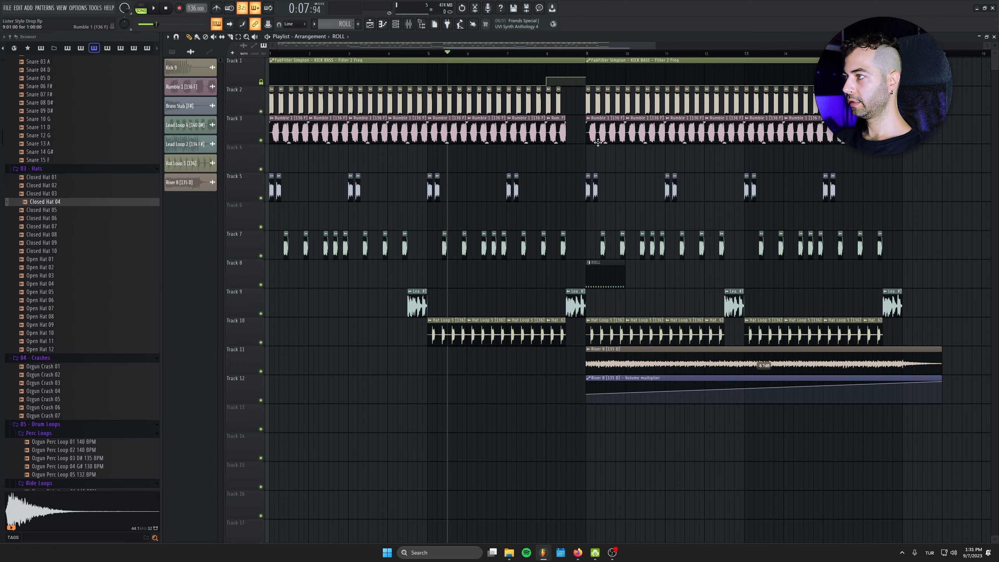
{"action": "mouse_move", "coordinate": [598, 268]}
{"action": "left_mouse_down"}
{"action": "mouse_move", "coordinate": [640, 268]}
{"action": "mouse_move", "coordinate": [590, 268]}
{"action": "left_mouse_up"}
{"action": "key", "text": "space"}
{"action": "left_click", "coordinate": [542, 53]}
{"action": "mouse_move", "coordinate": [589, 267]}
{"action": "left_mouse_down"}
{"action": "mouse_move", "coordinate": [698, 266]}
{"action": "mouse_move", "coordinate": [668, 266]}
{"action": "left_mouse_up"}
{"action": "mouse_move", "coordinate": [759, 277]}
{"action": "left_mouse_down"}
{"action": "mouse_move", "coordinate": [574, 272]}
{"action": "mouse_move", "coordinate": [767, 272]}
{"action": "left_mouse_up"}
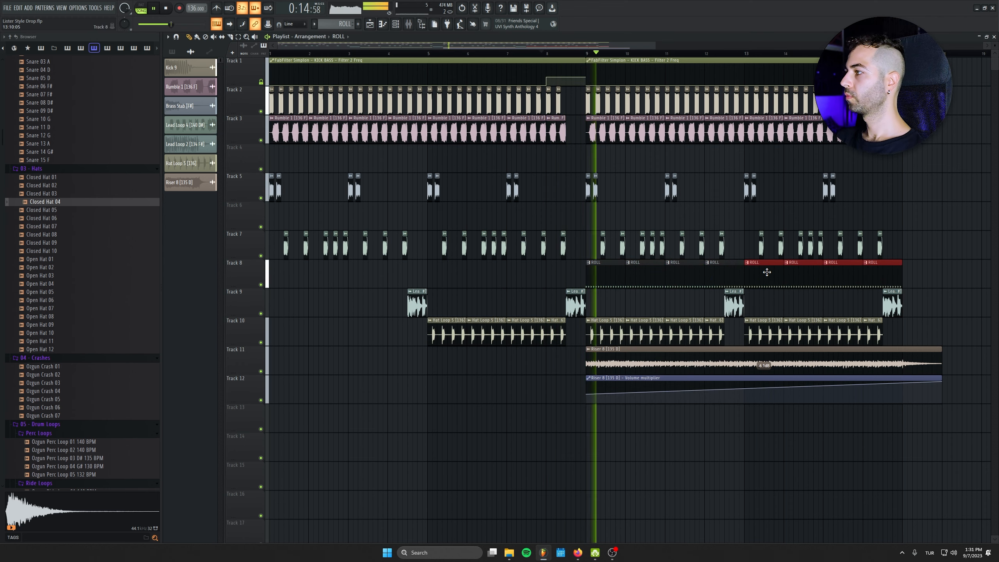
- Check Insert 7's level against the other mixer tracks while the second half of the drop plays
{"action": "left_click", "coordinate": [940, 212]}
{"action": "right_click", "coordinate": [943, 212]}
{"action": "left_click", "coordinate": [408, 24]}
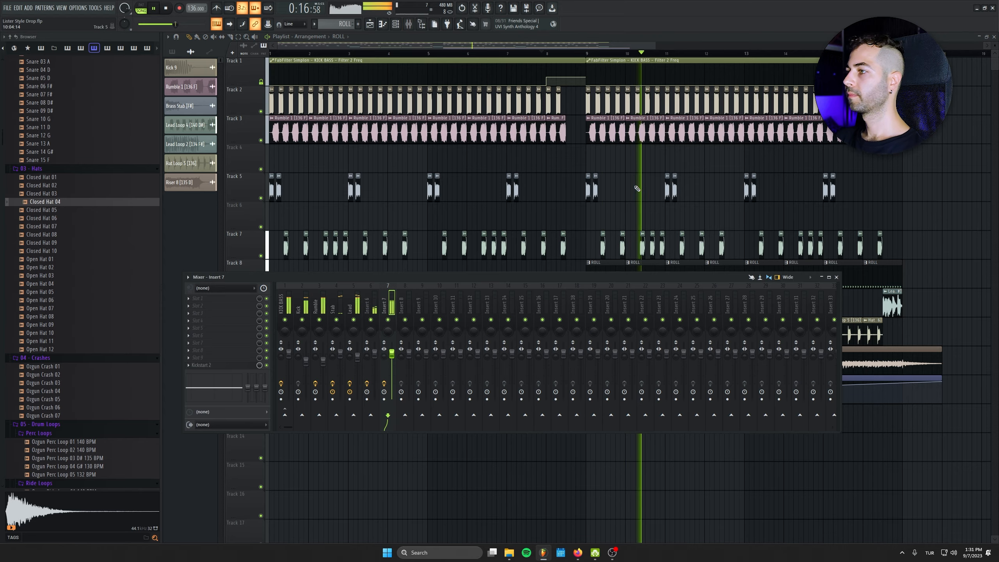
{"action": "key", "text": "F9"}
- Shorten the end of the bar 12 ROLL clip, and trim the bar 16 one to half a bar
{"action": "scroll", "coordinate": [677, 217], "scroll_direction": "right", "scroll_amount": 3}
{"action": "scroll", "coordinate": [600, 277], "scroll_direction": "up", "scroll_amount": 3}
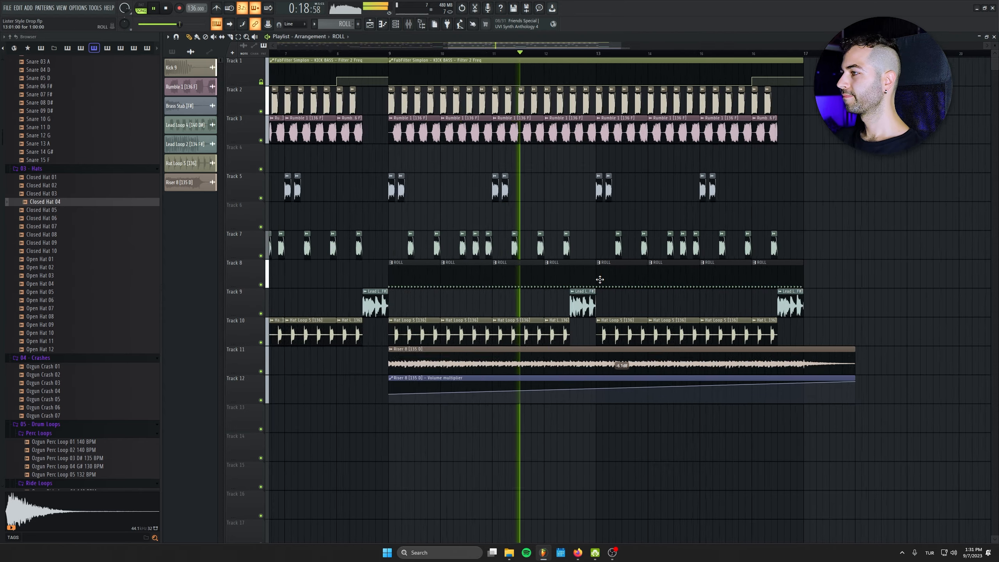
{"action": "left_click_drag", "start_coordinate": [593, 263], "coordinate": [571, 271]}
{"action": "scroll", "coordinate": [522, 282], "scroll_direction": "right", "scroll_amount": 2}
{"action": "key", "text": "space"}
{"action": "left_click_drag", "start_coordinate": [848, 262], "coordinate": [806, 263]}
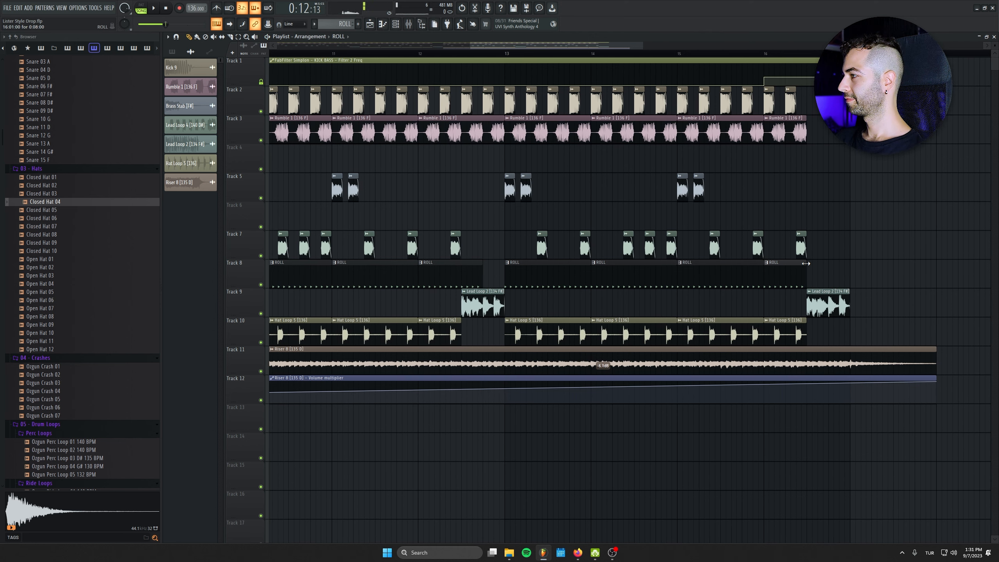
- Bring the whole arrangement into view and select all the ROLL clips on Track 8
{"action": "left_click", "coordinate": [582, 556]}
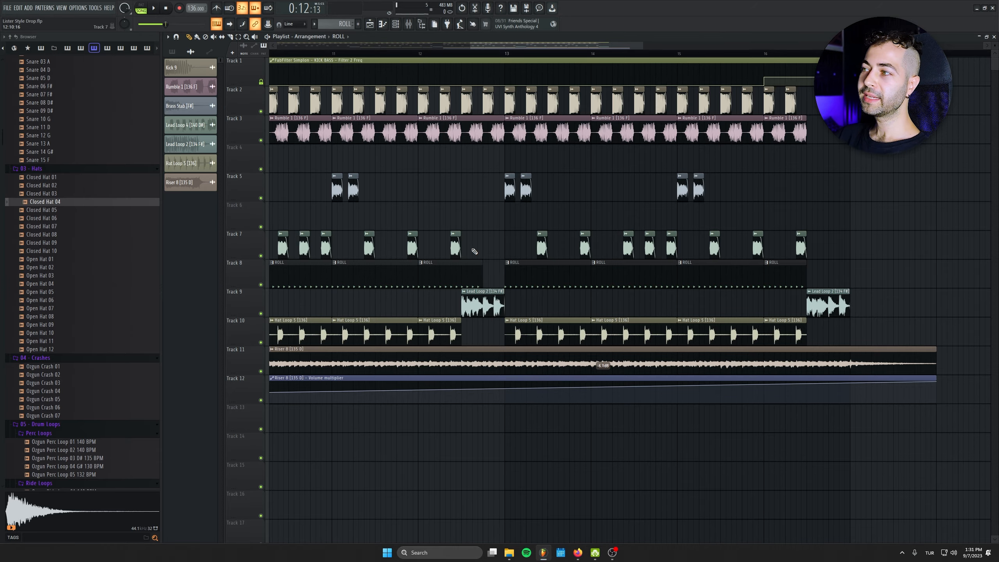
{"action": "scroll", "coordinate": [584, 264], "scroll_direction": "down", "scroll_amount": 5}
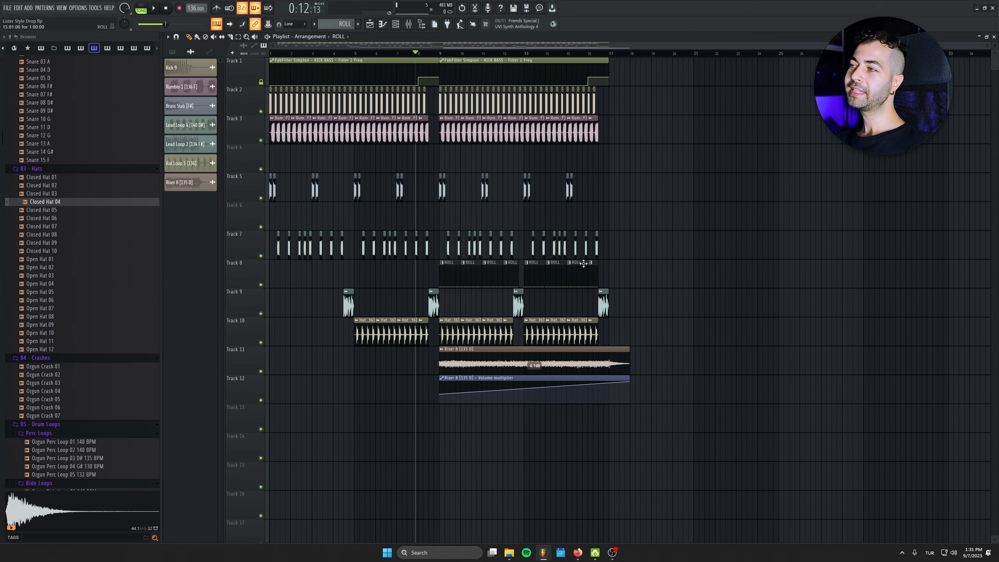
{"action": "scroll", "coordinate": [664, 306], "scroll_direction": "down", "scroll_amount": 2}
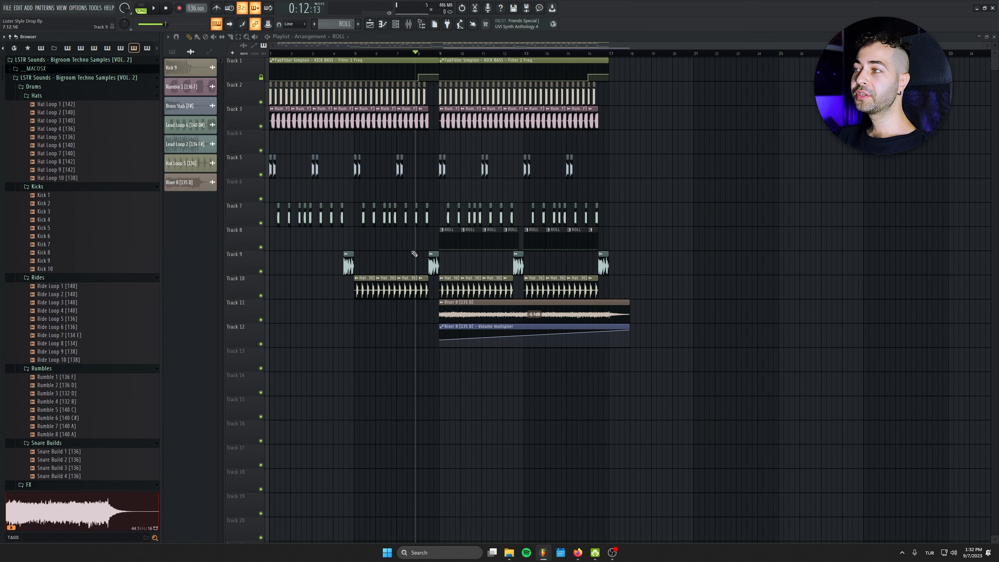
{"action": "left_click_drag", "start_coordinate": [400, 244], "coordinate": [679, 236]}
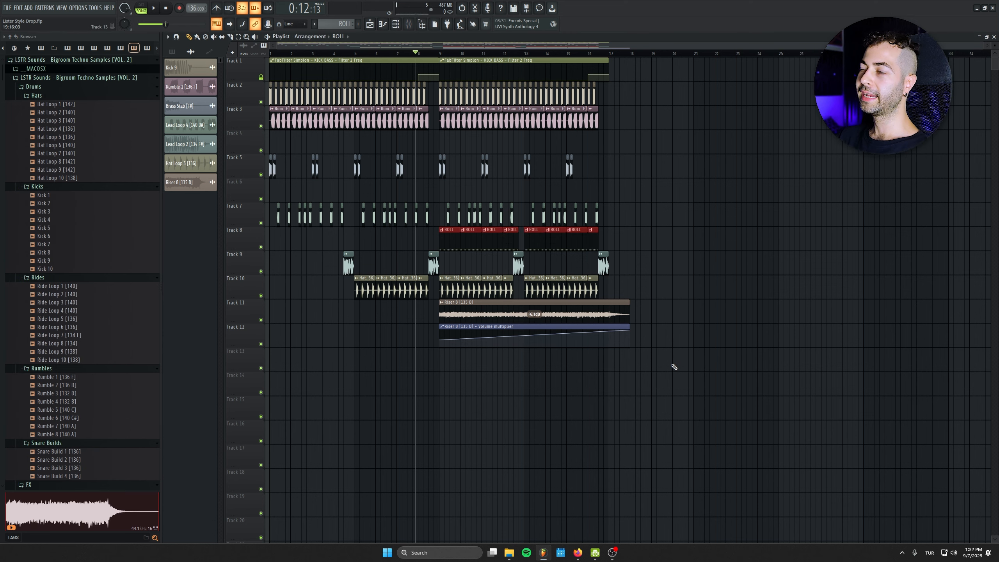